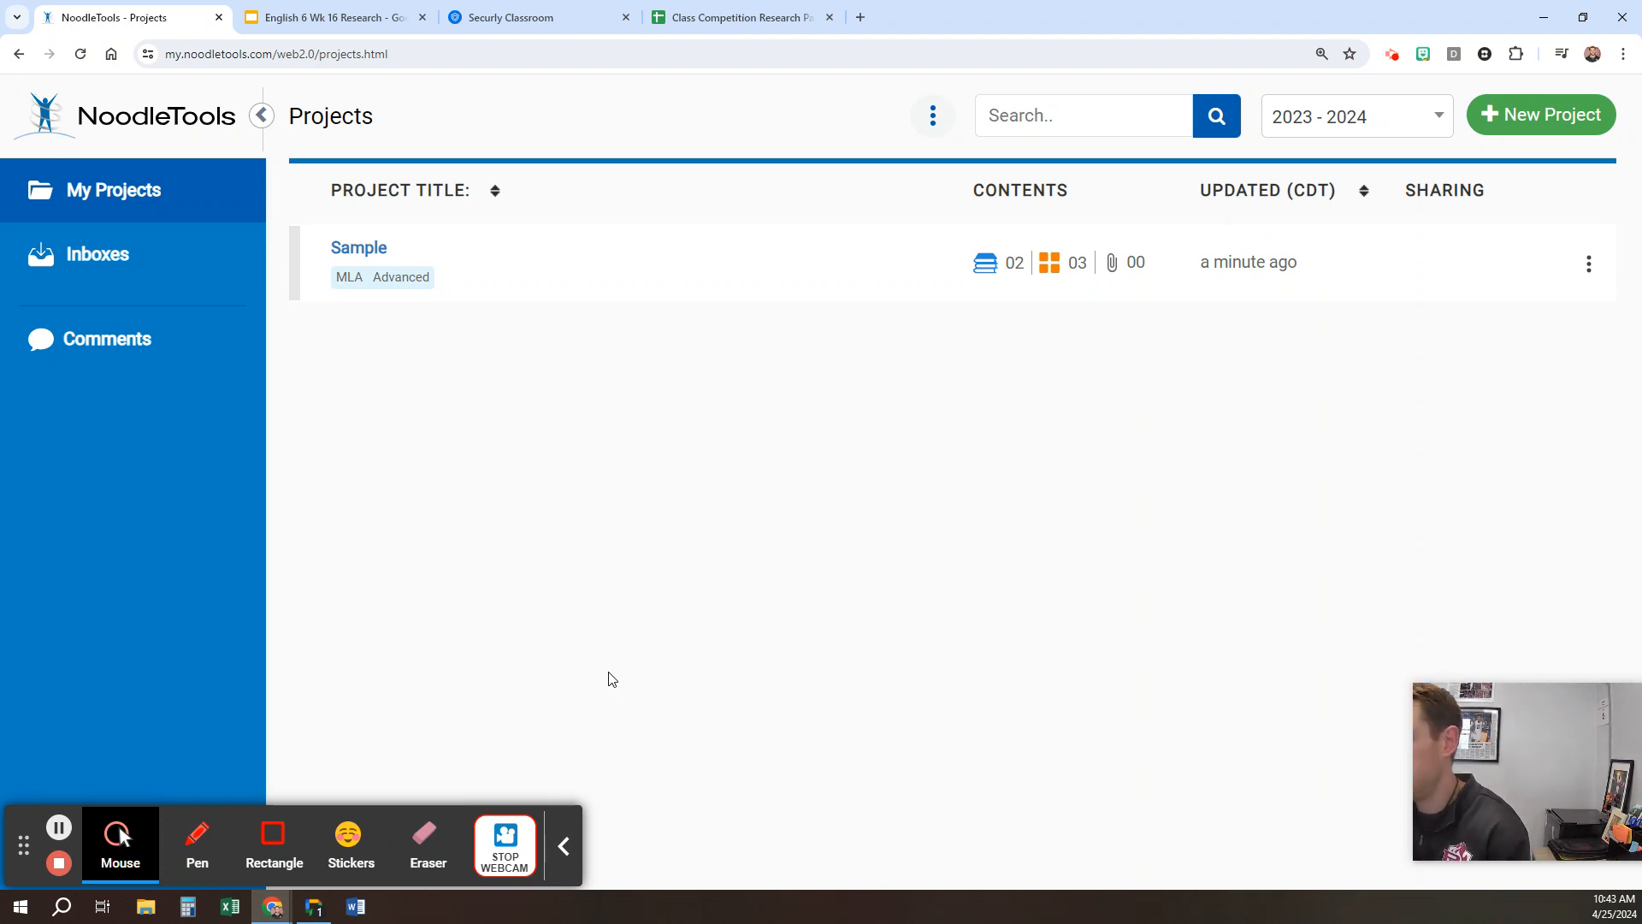
Step: Open the Sample project's notecards in tabletop view and display the outline beside them
left_click(383, 250)
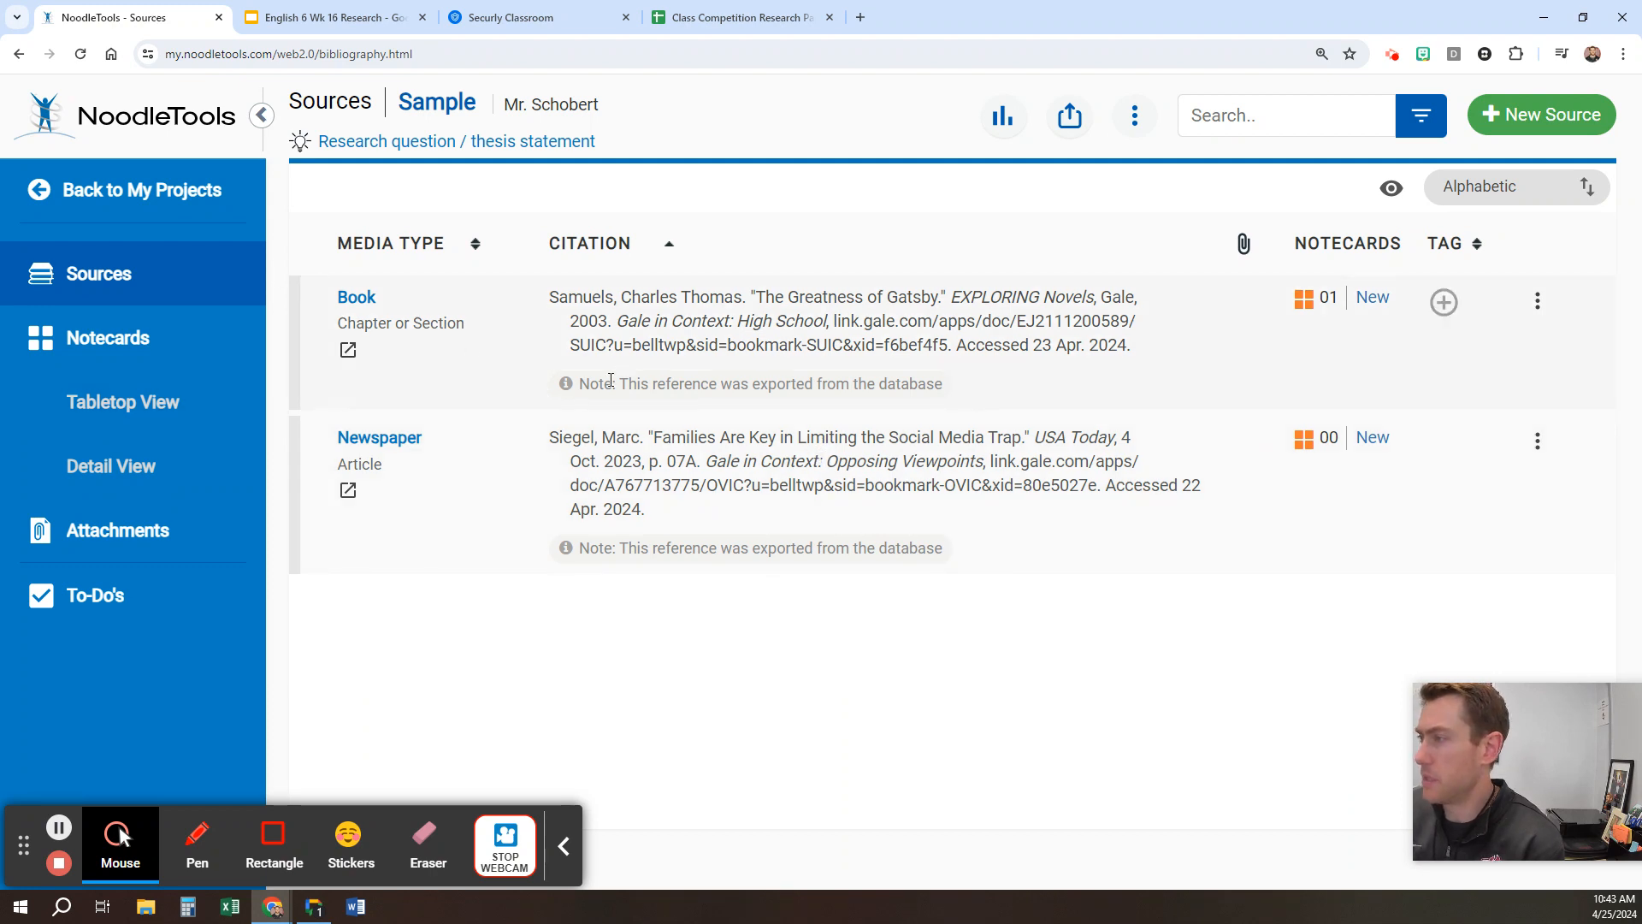
left_click(171, 344)
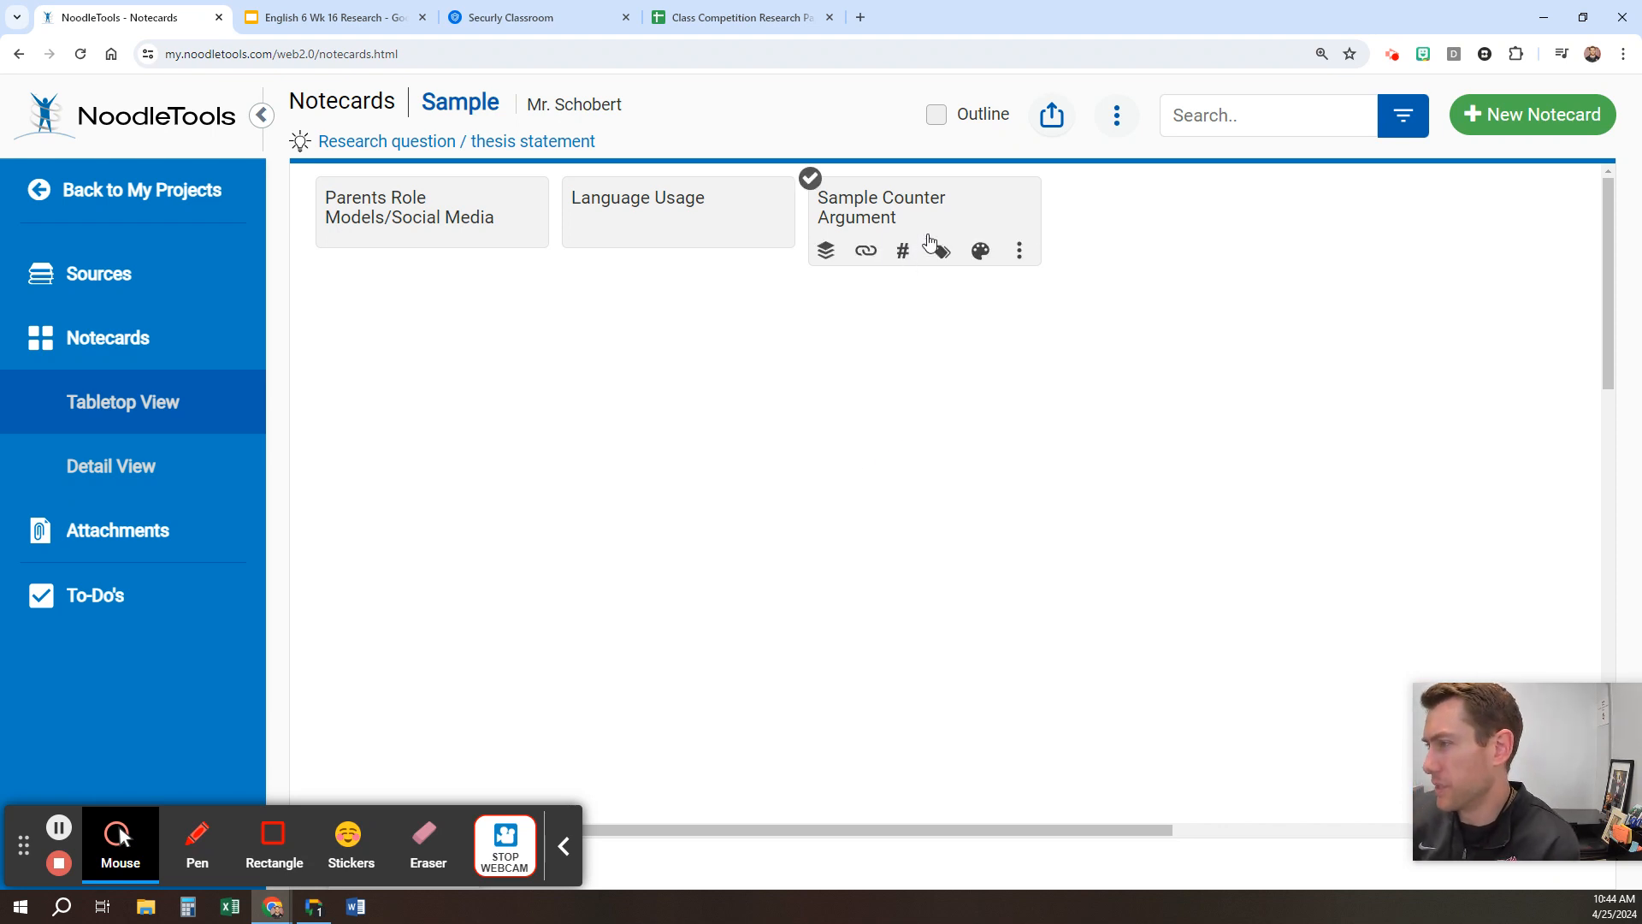
left_click(938, 120)
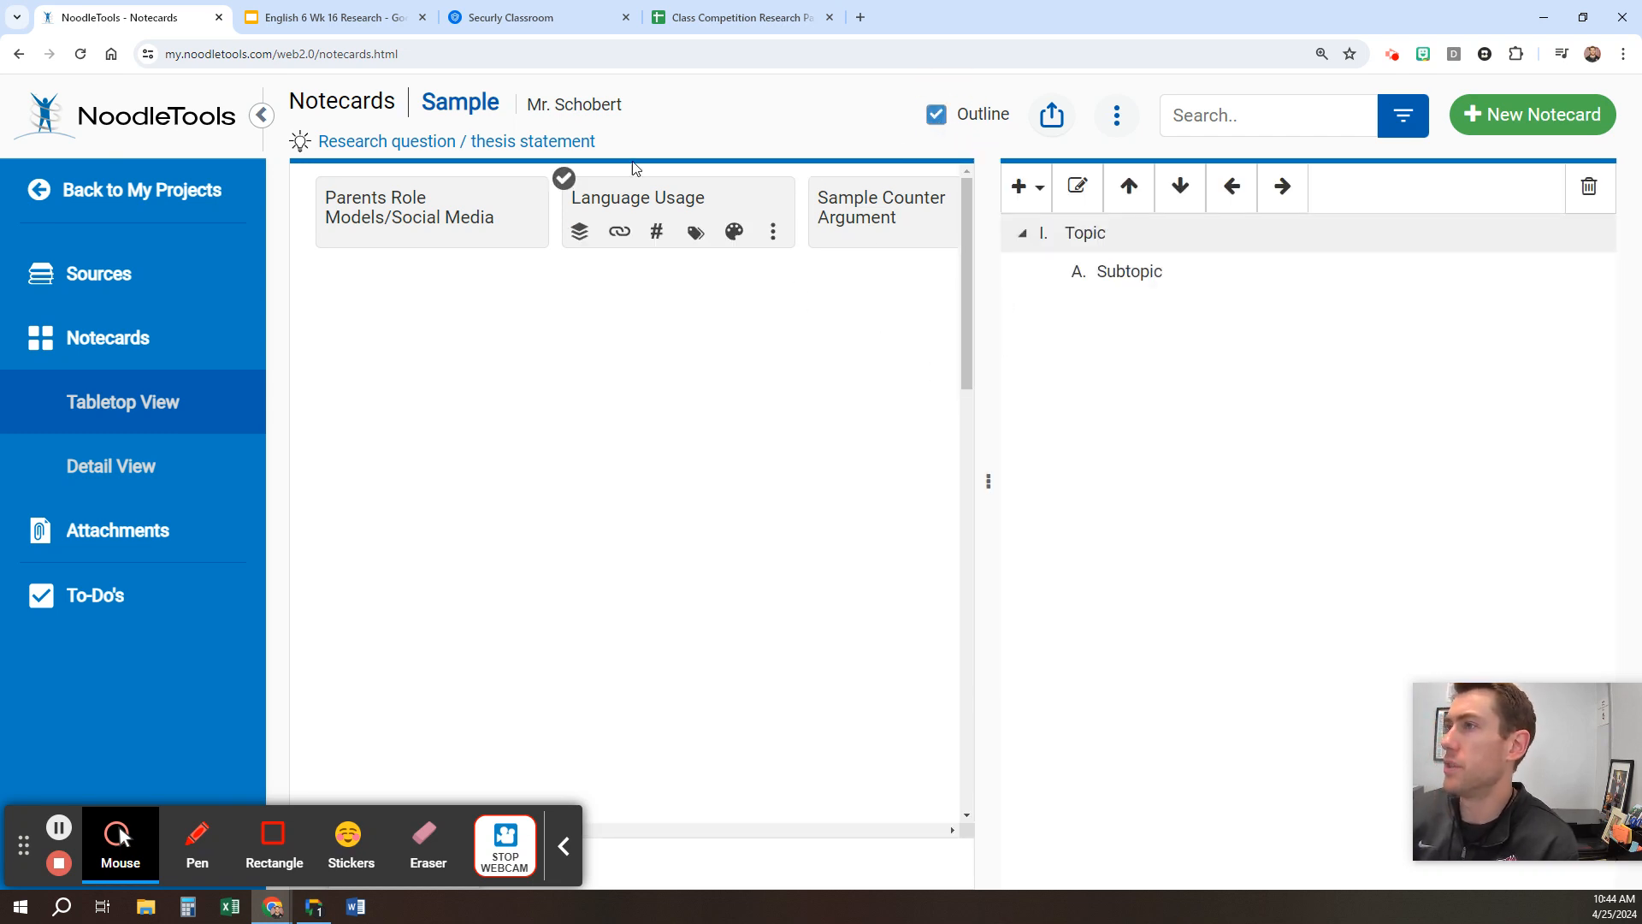
mouse_move(615, 248)
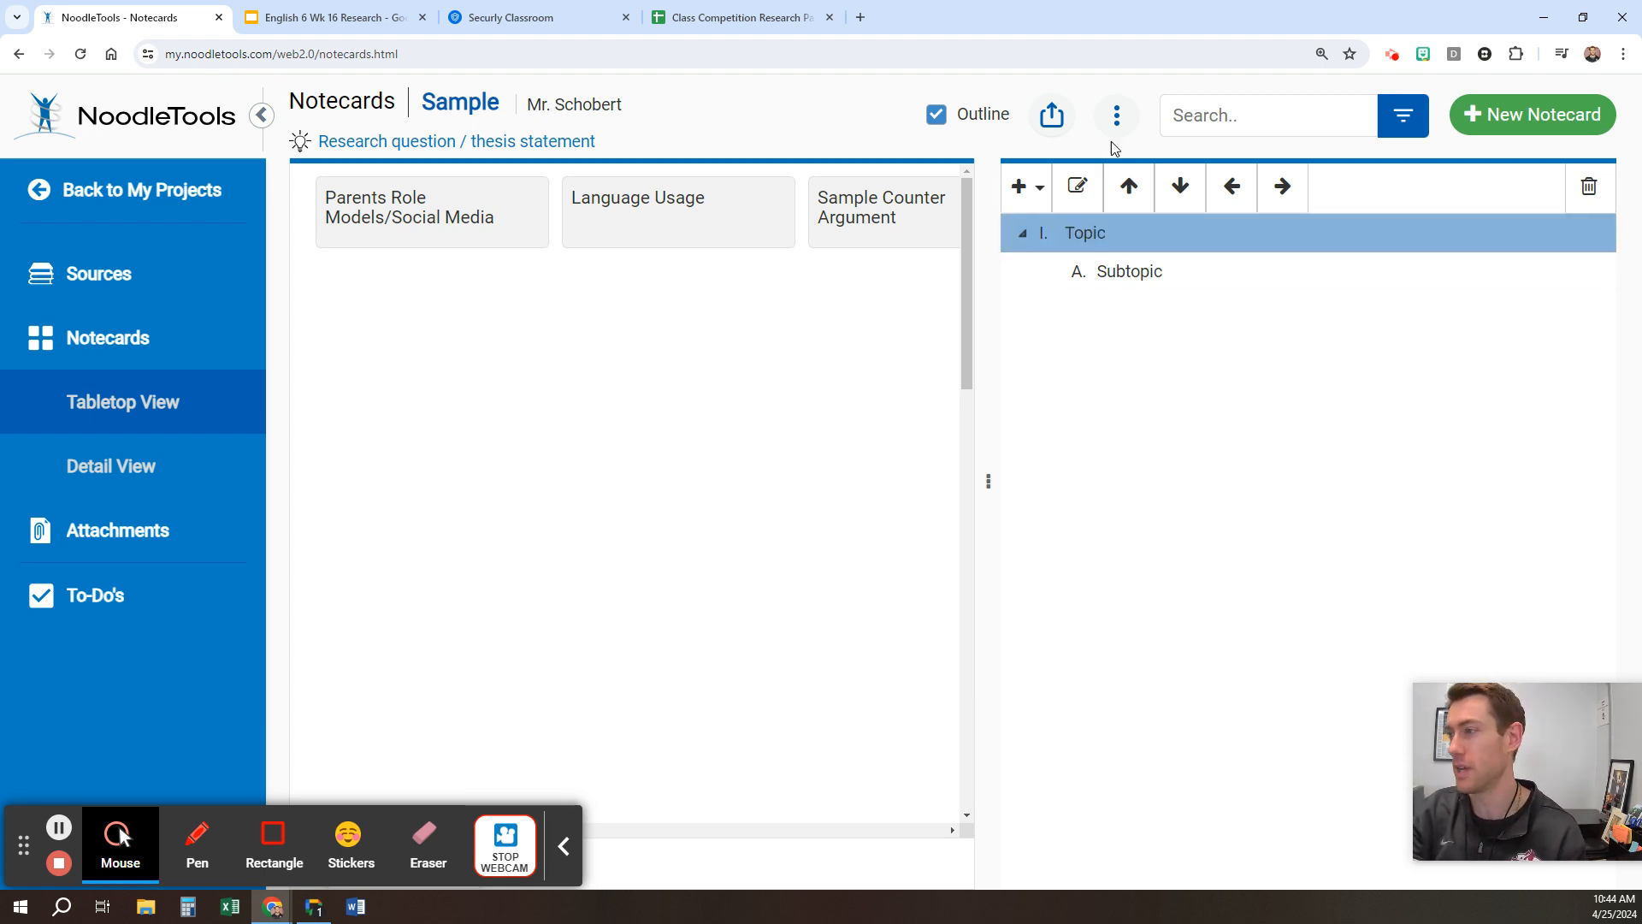
Step: Rename the outline's first main topic to "Introduction"
left_click(1096, 239)
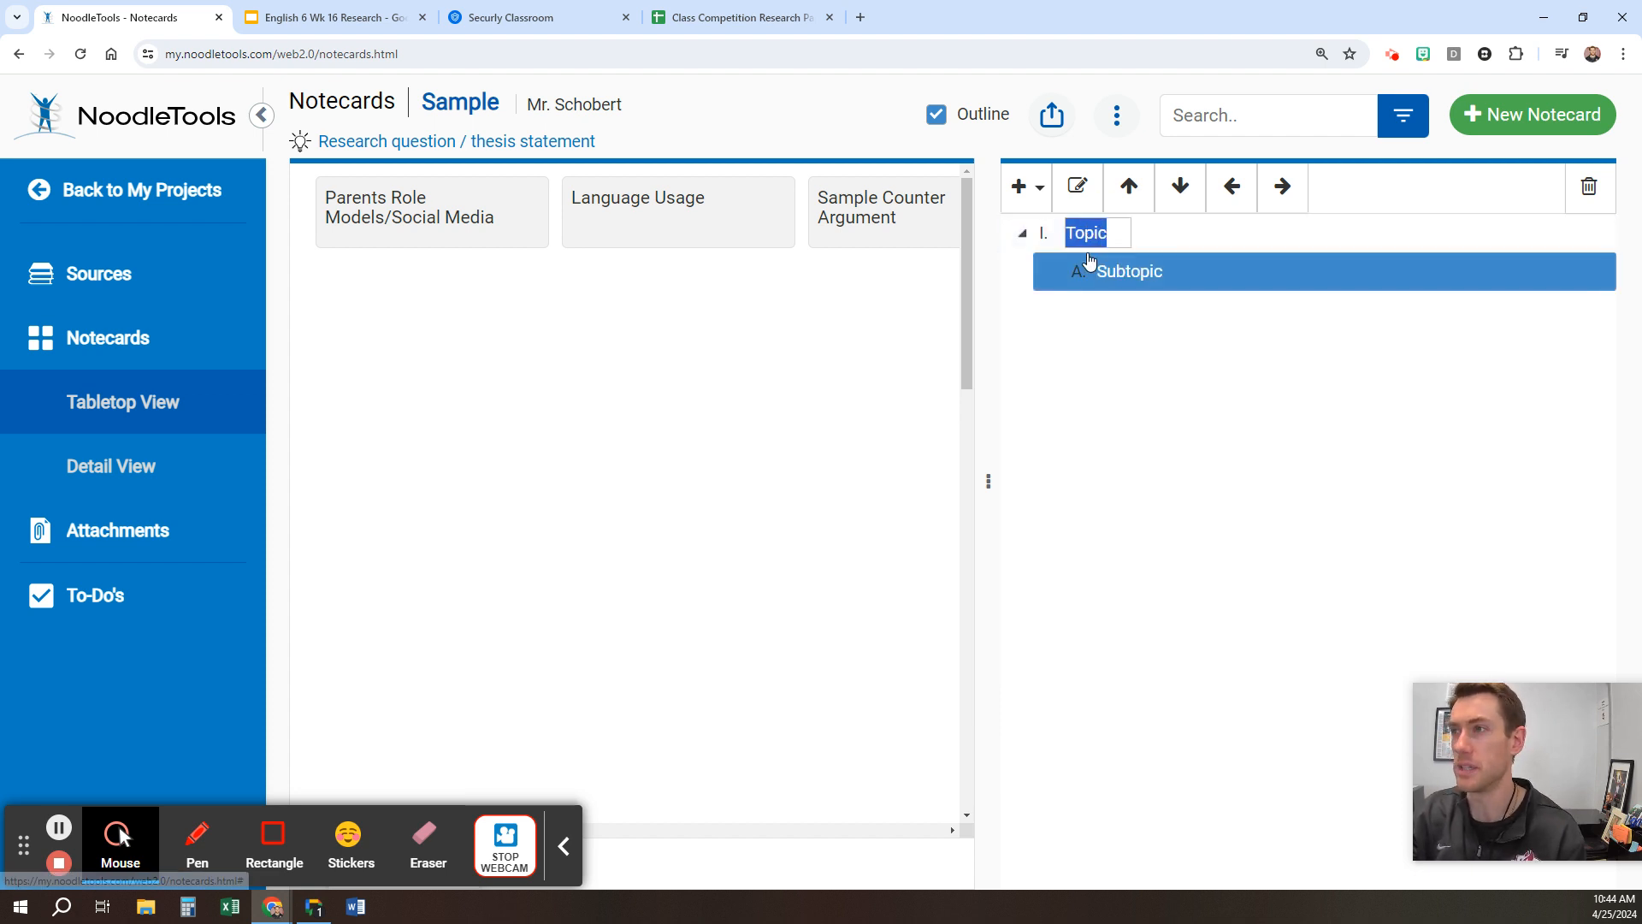
key("BackSpace")
type("Introduction")
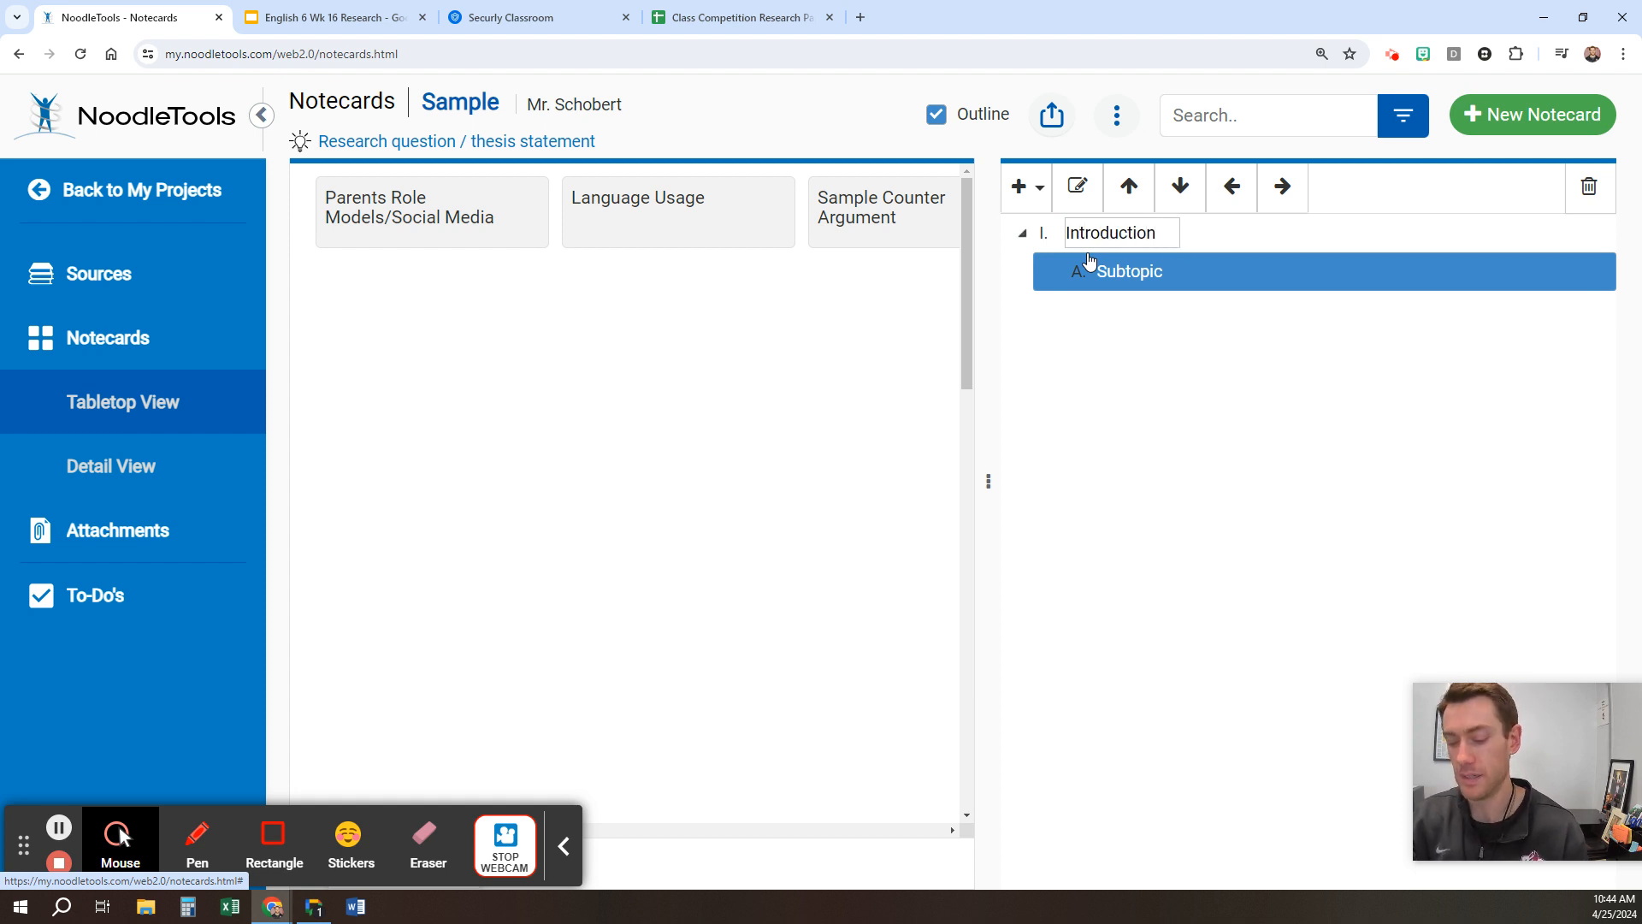
key("Return")
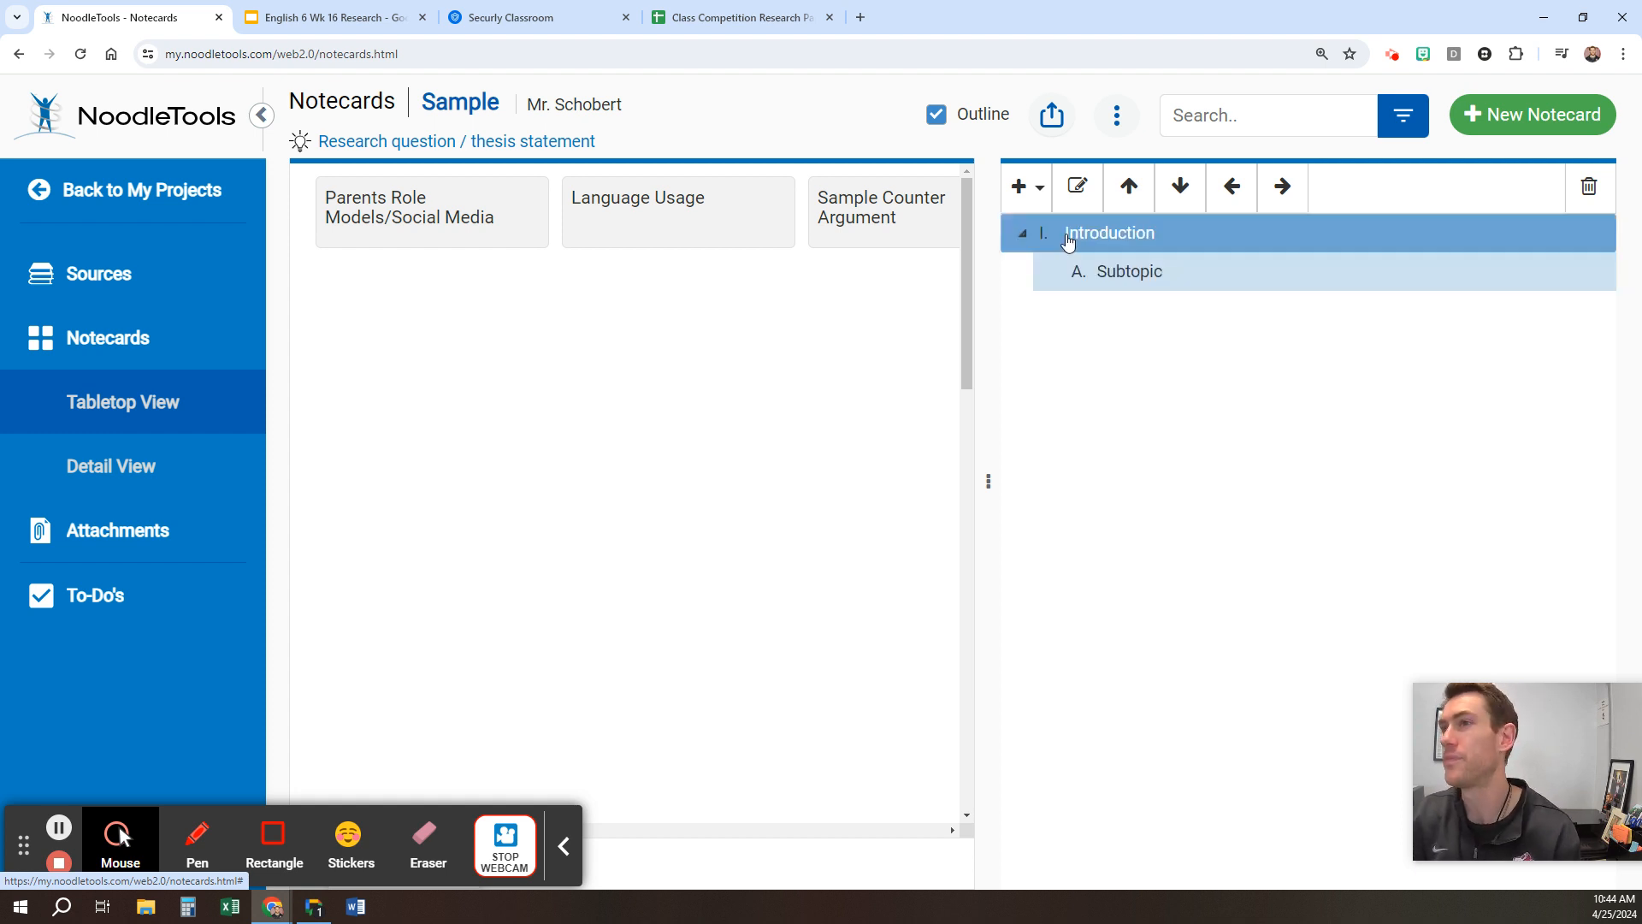
left_click(1099, 238)
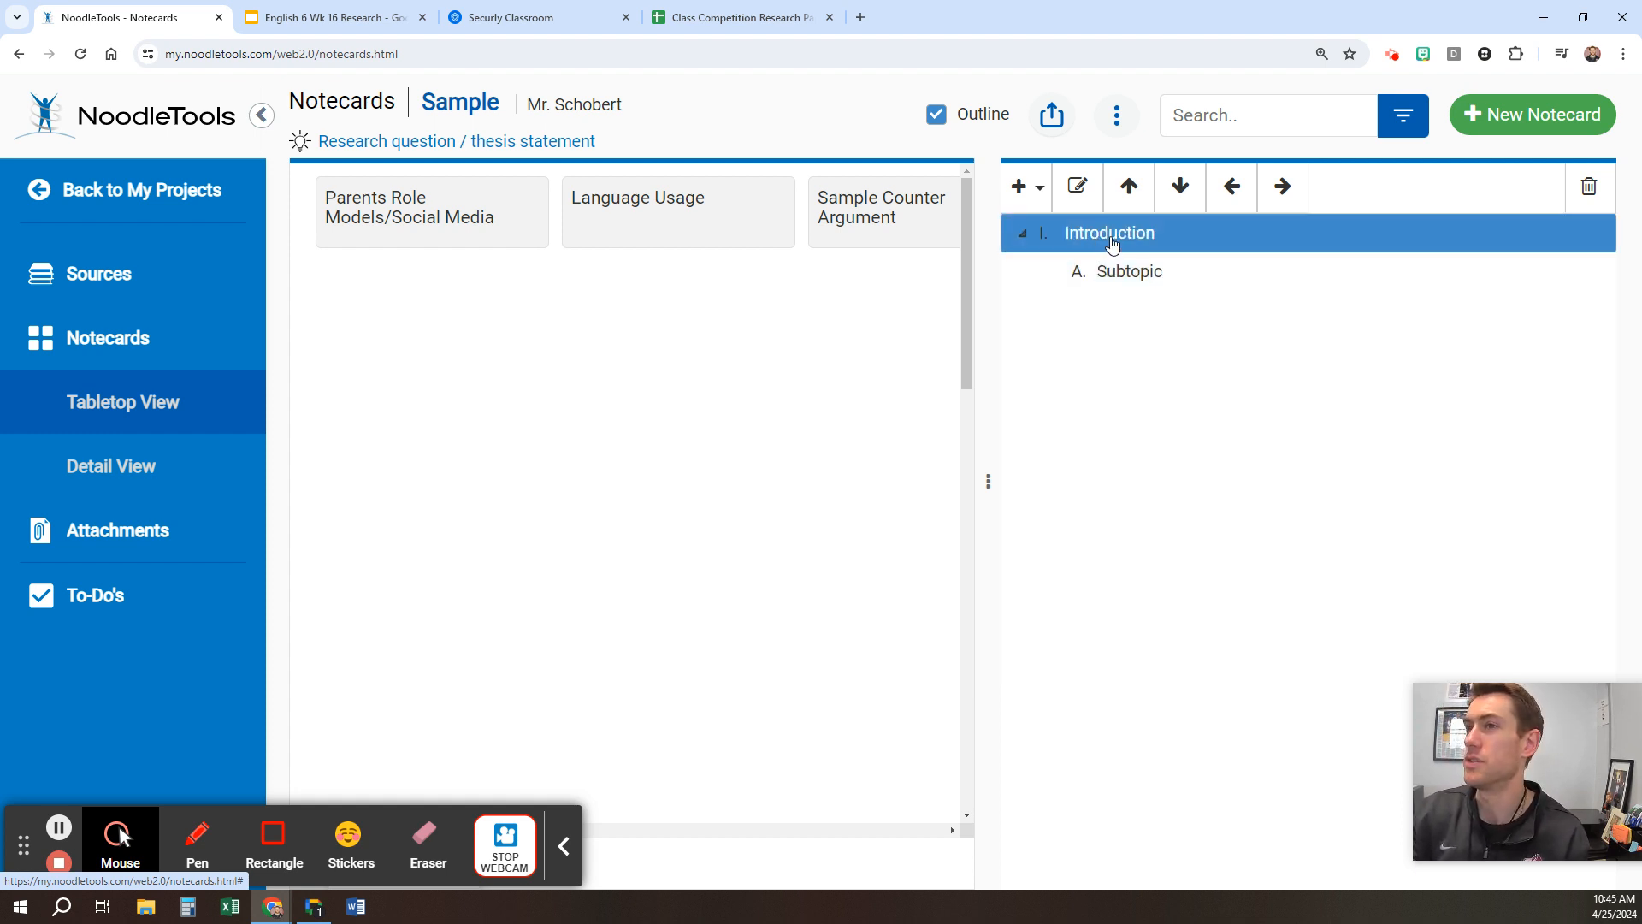
left_click(1204, 409)
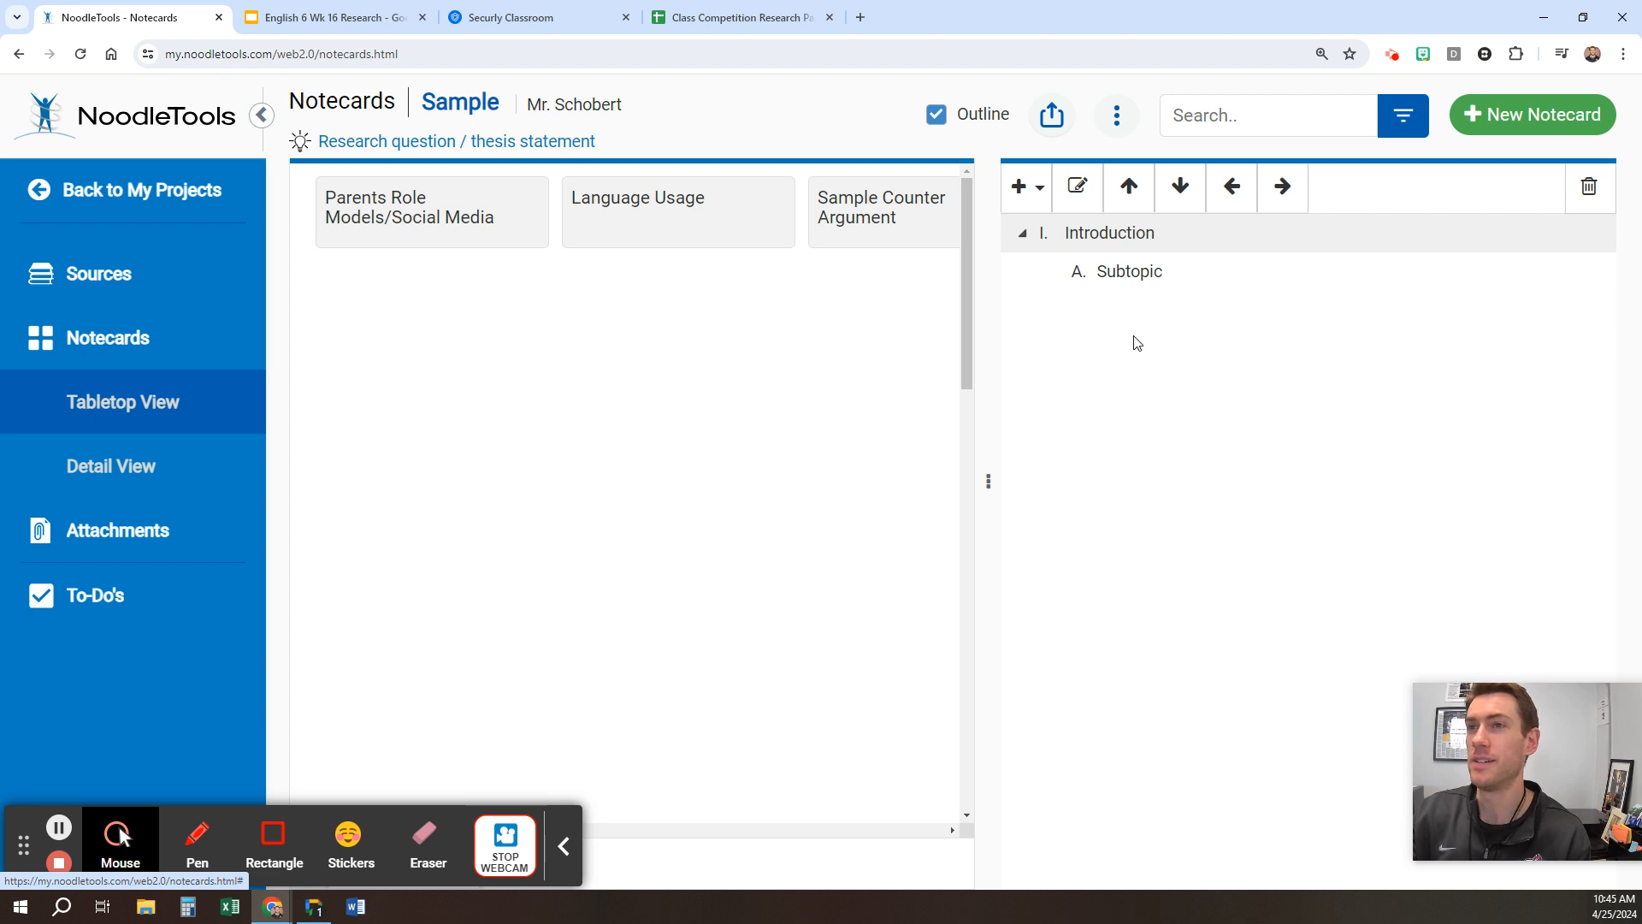
Step: Rename the subtopic under Introduction to "Thesis:"
double_click(1138, 272)
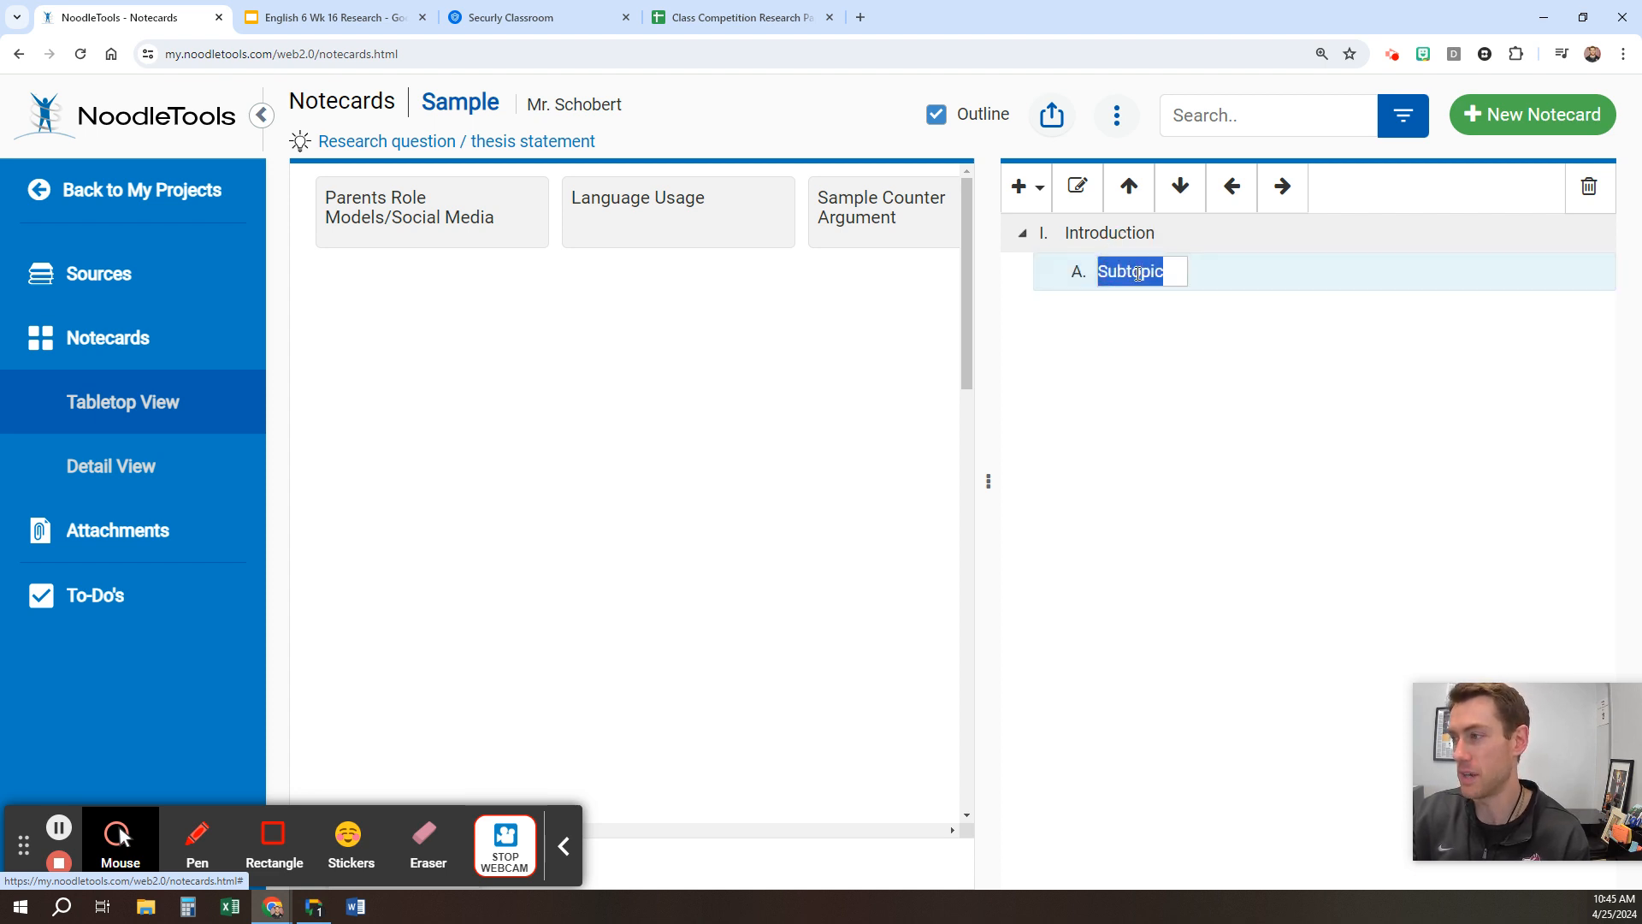
type("Thesis")
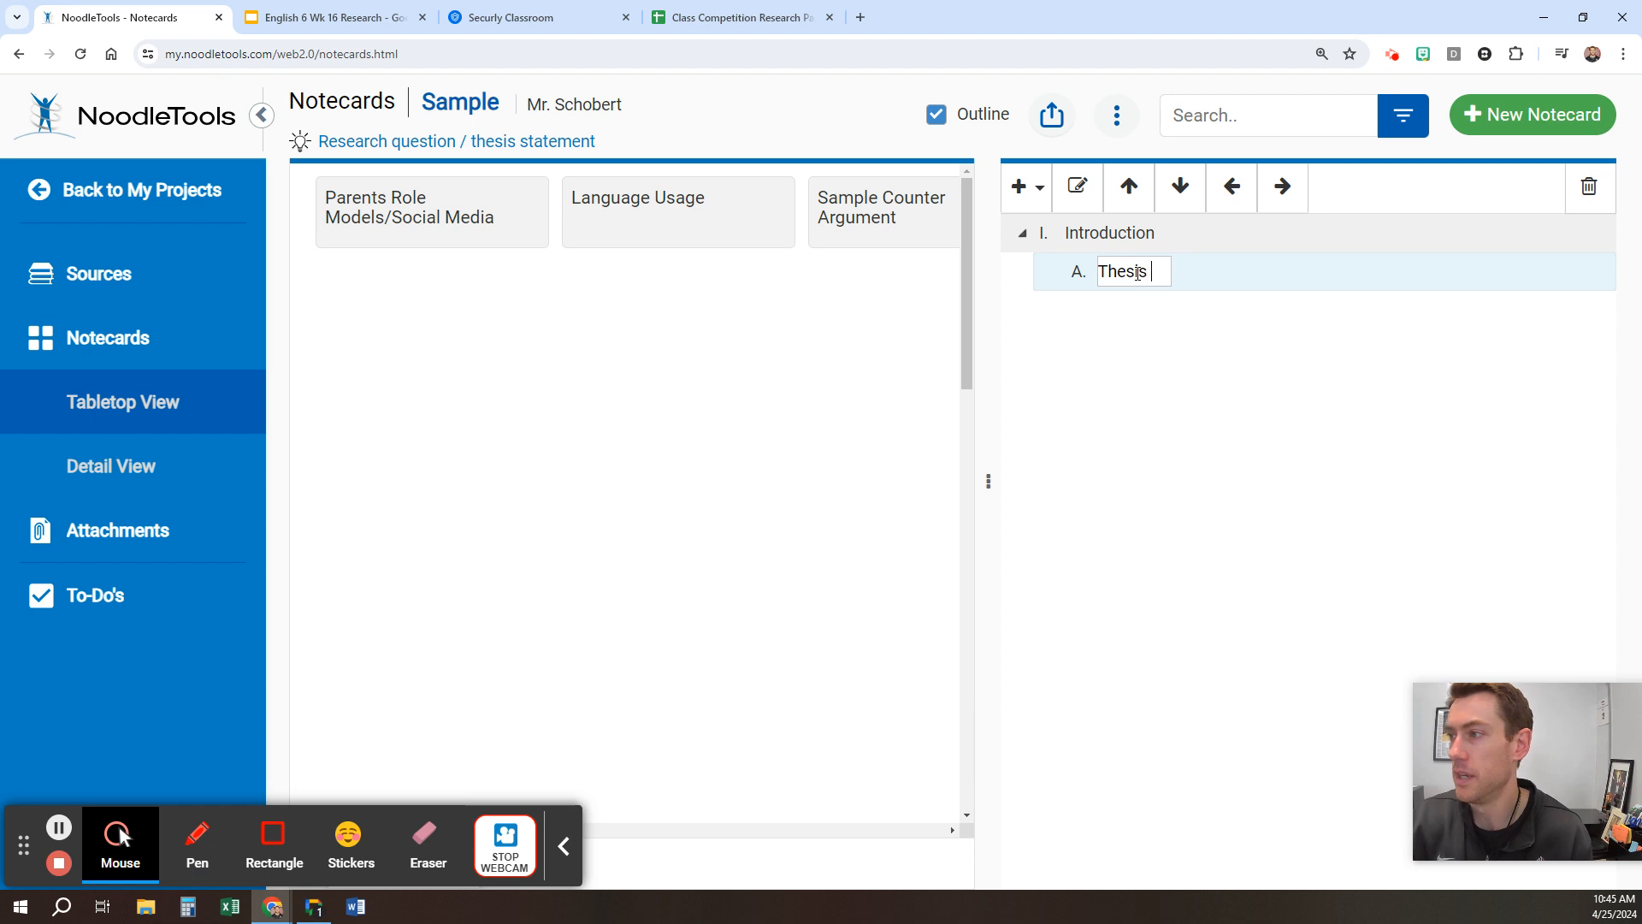
key("BackSpace")
type(":")
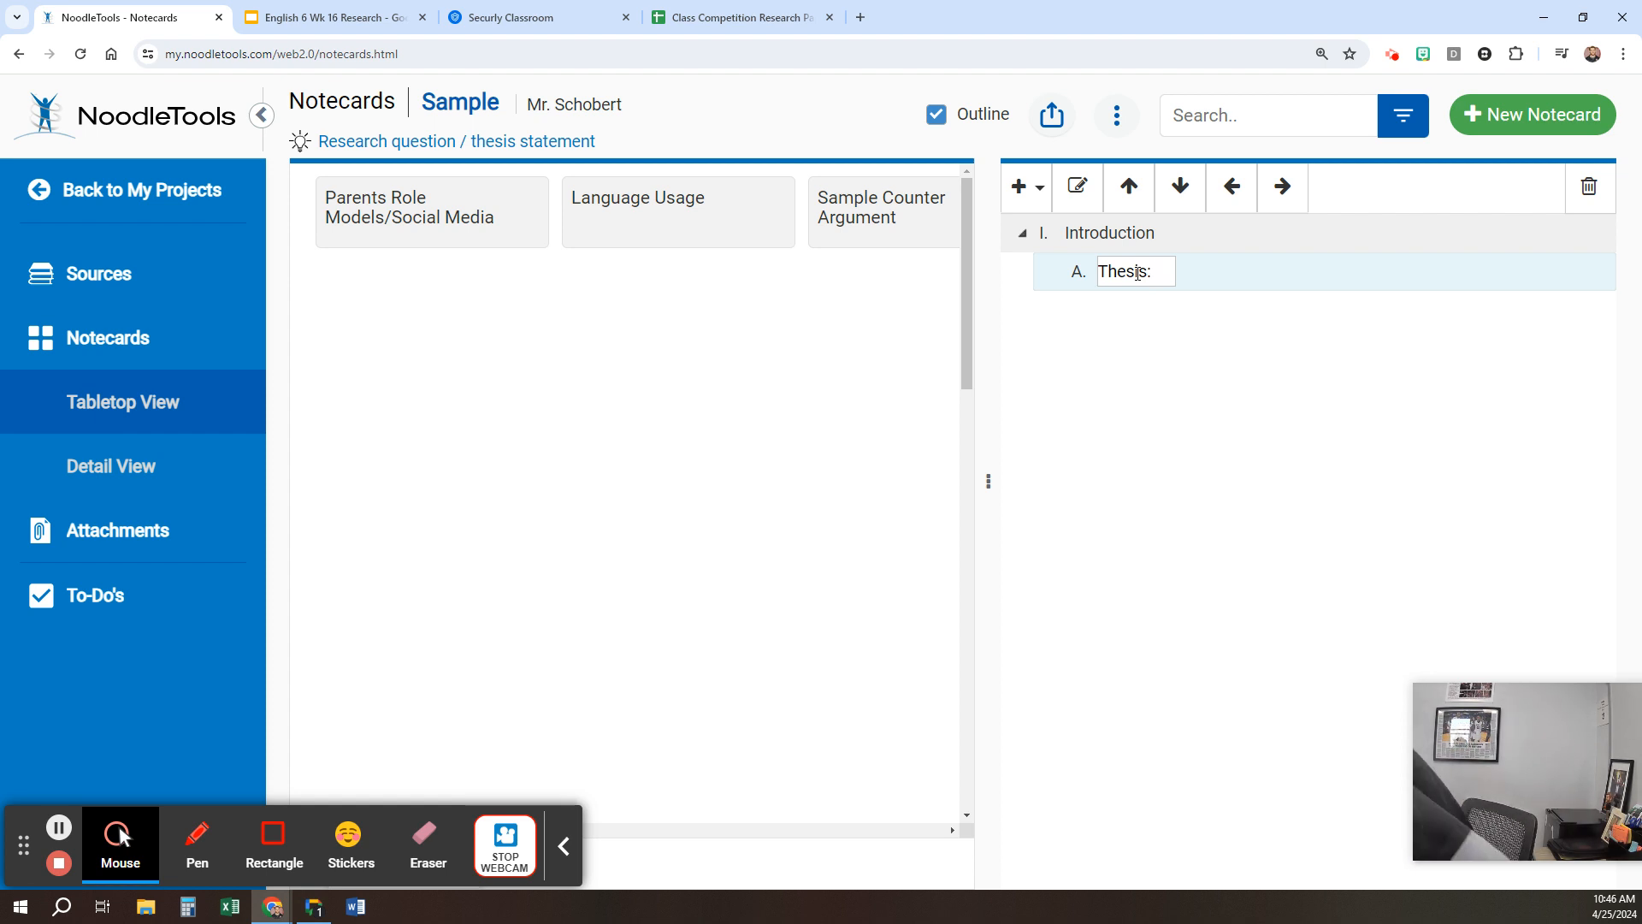
left_click(552, 378)
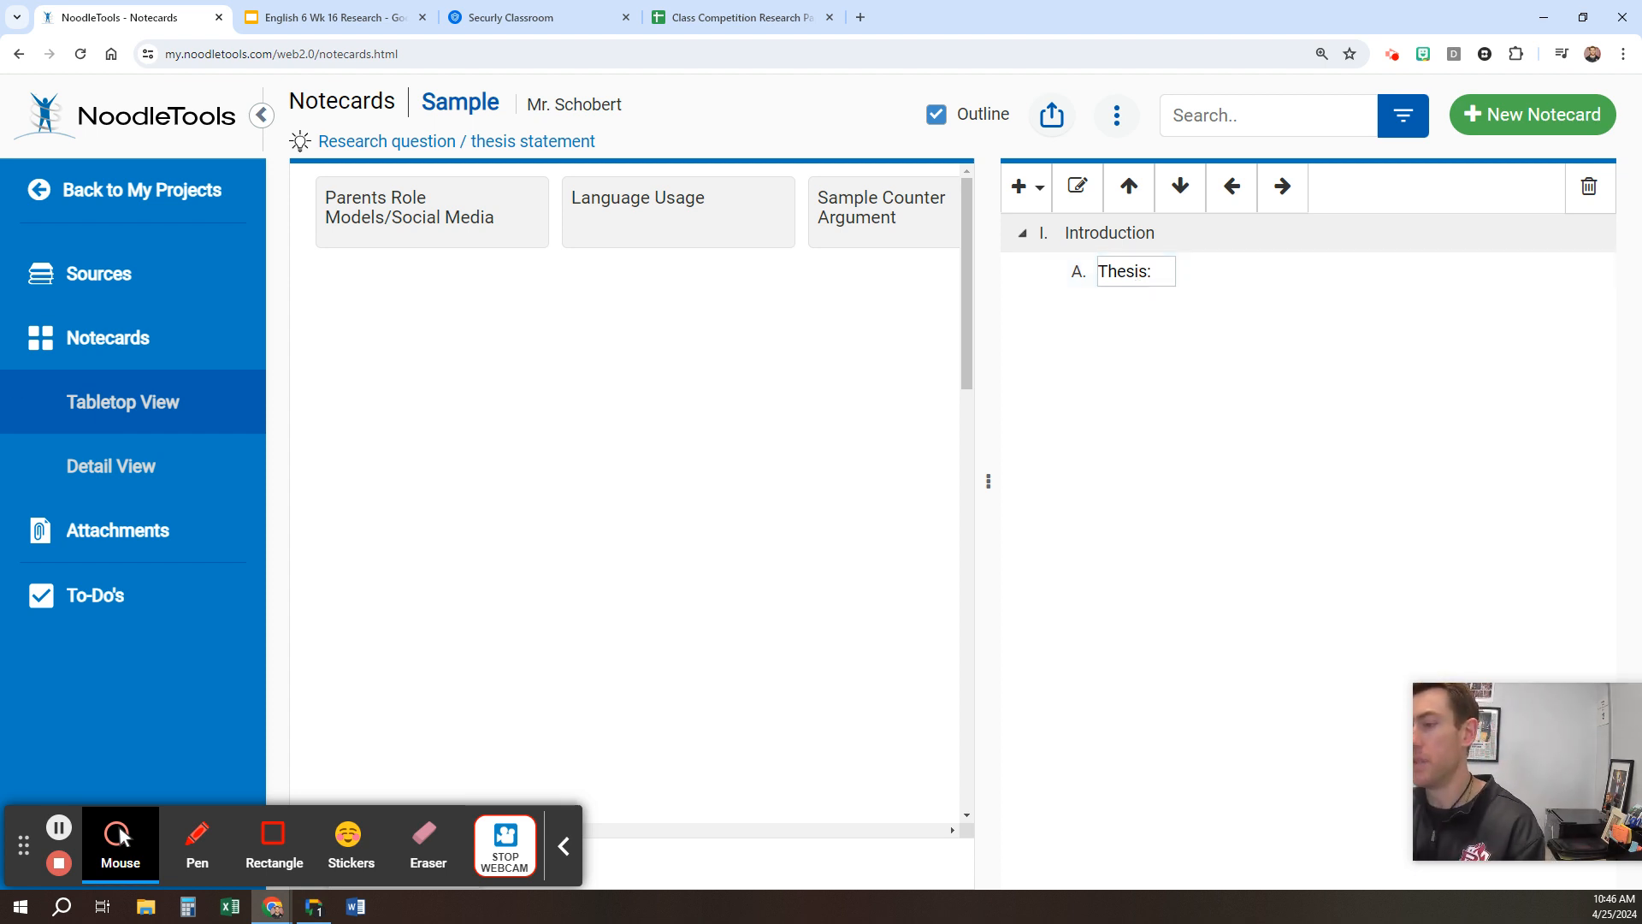
Step: Switch to the Google Slides outline template and copy the example thesis sentence beginning "Although many love to spend hours"
left_click(377, 10)
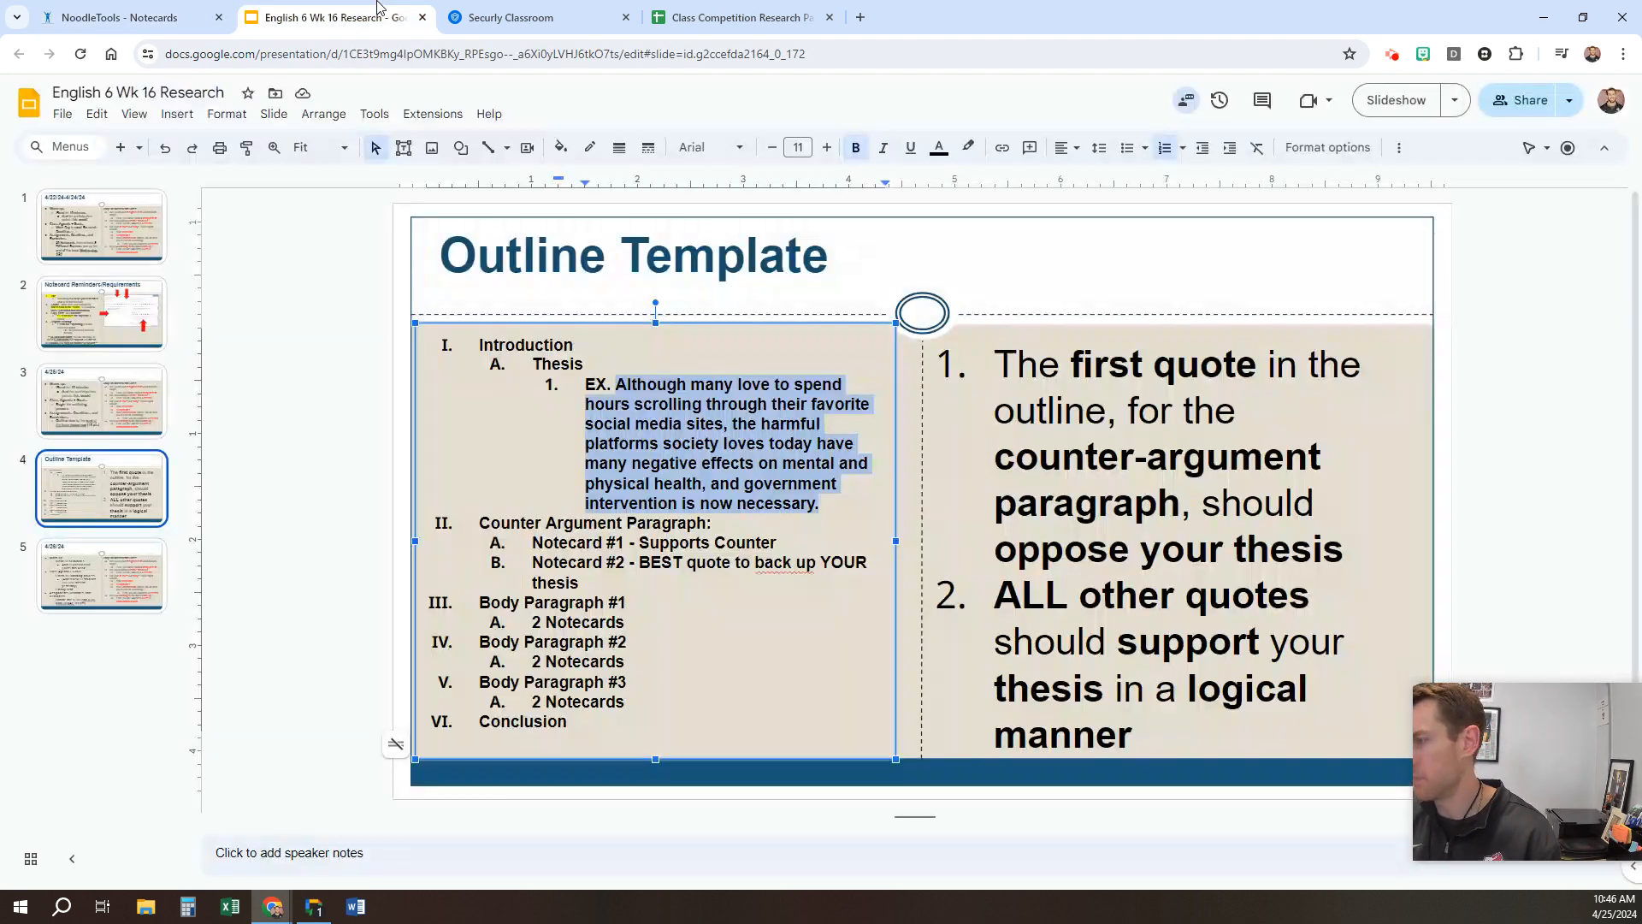
left_click(738, 443)
left_click_drag(840, 508, 616, 384)
key("ctrl+c")
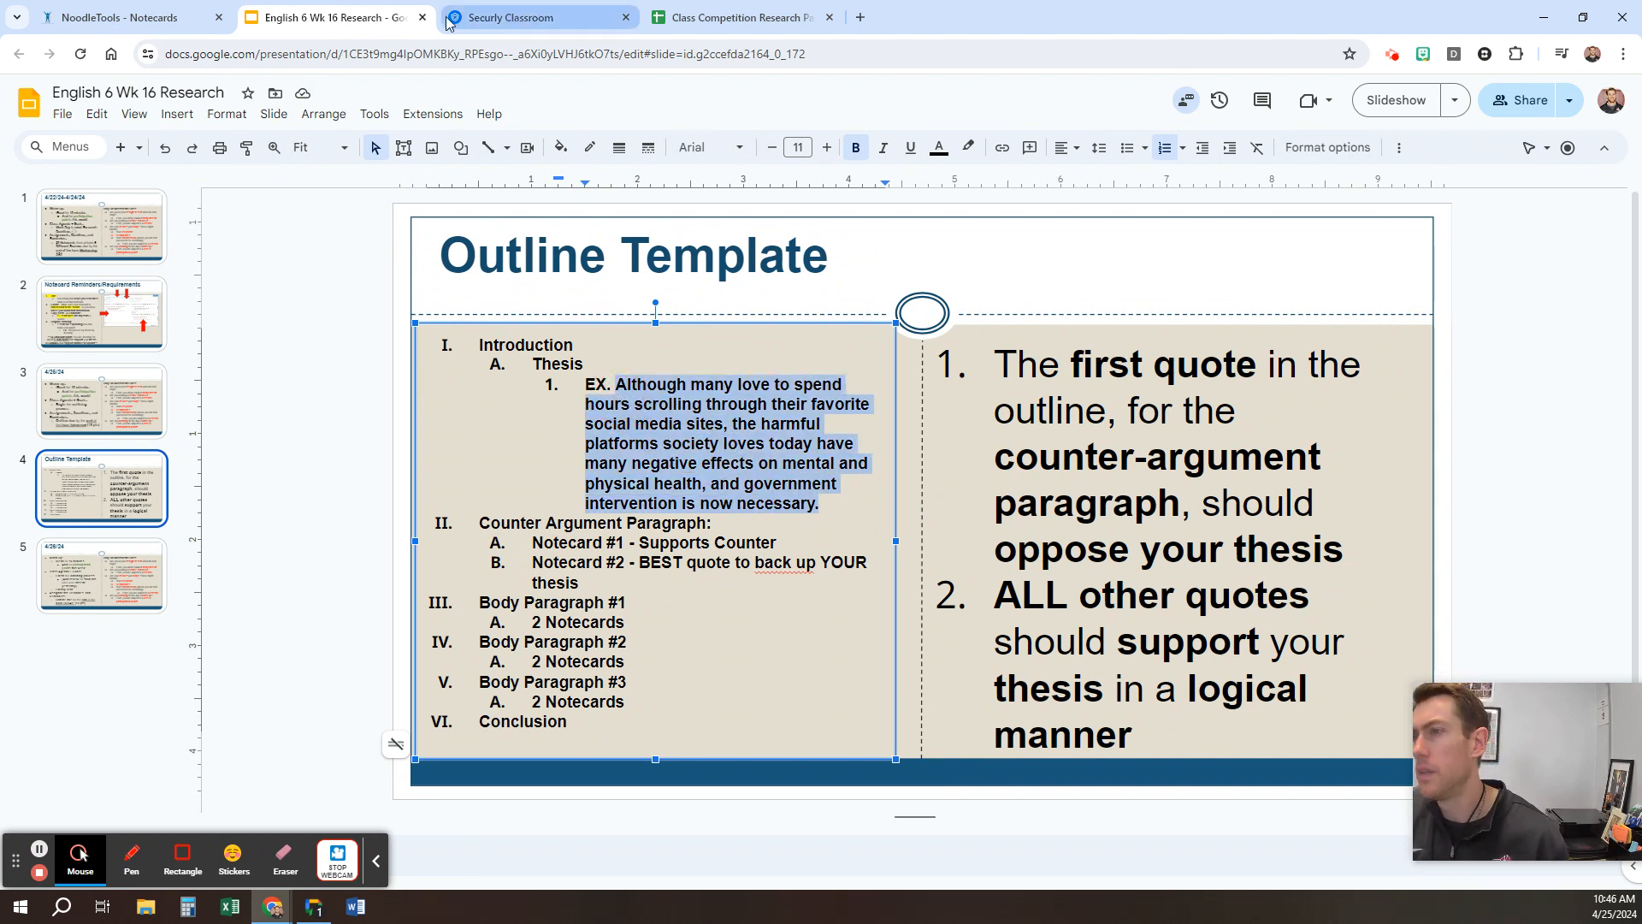
Step: Return to NoodleTools and paste the copied thesis sentence after "Thesis:" in the Introduction's subtopic
left_click(128, 17)
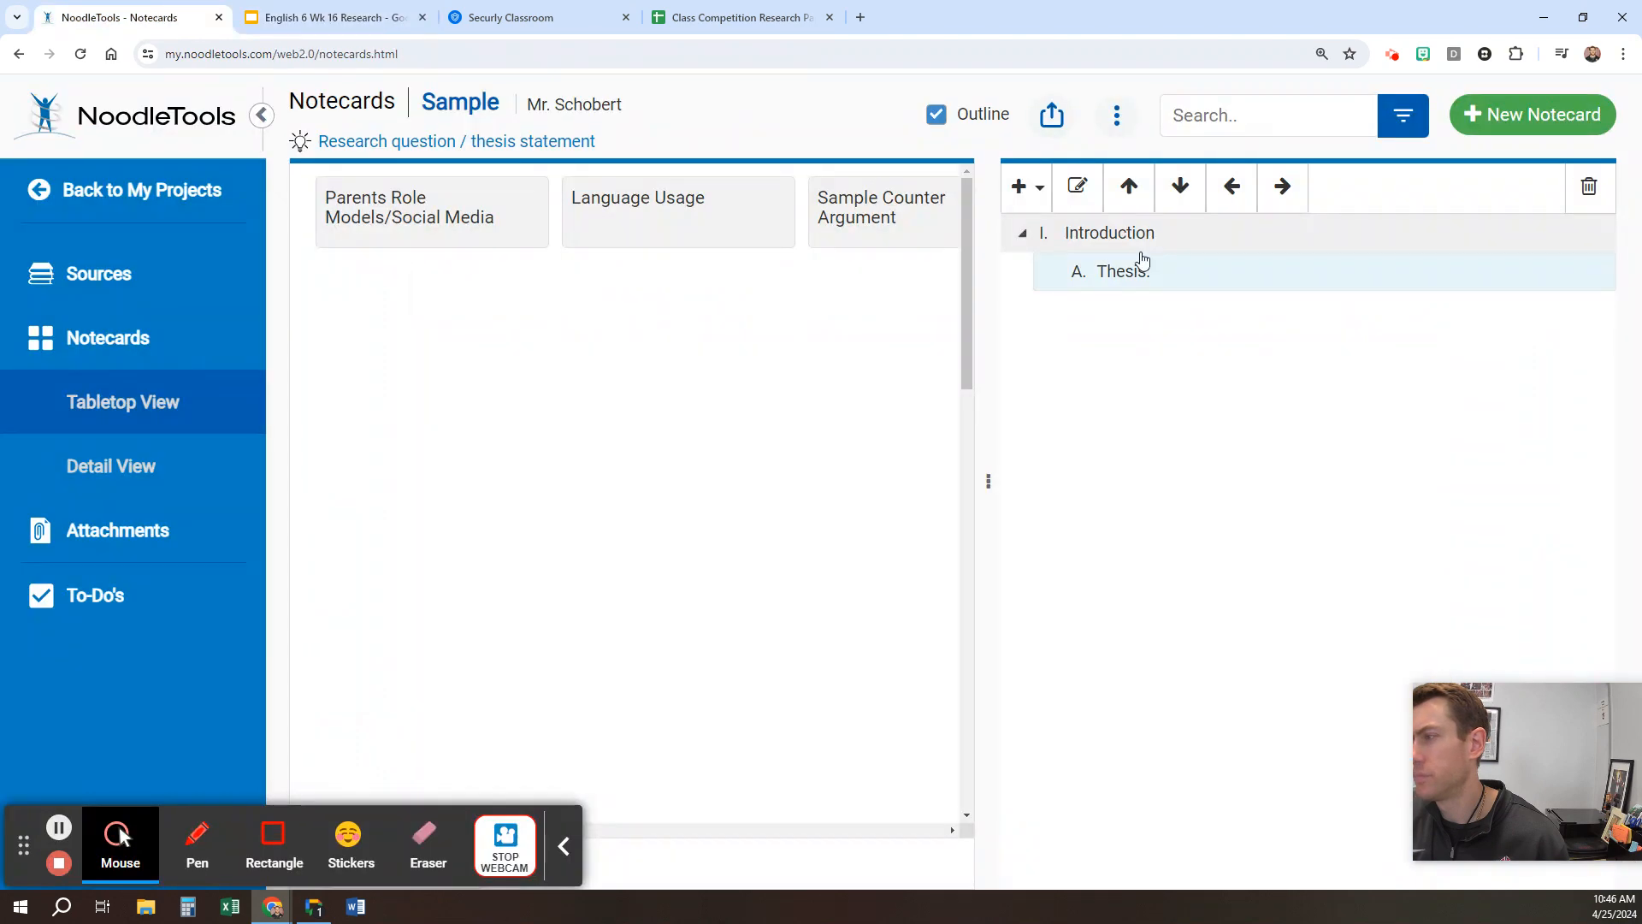
left_click(1121, 272)
left_click(1193, 272)
left_click(1158, 271)
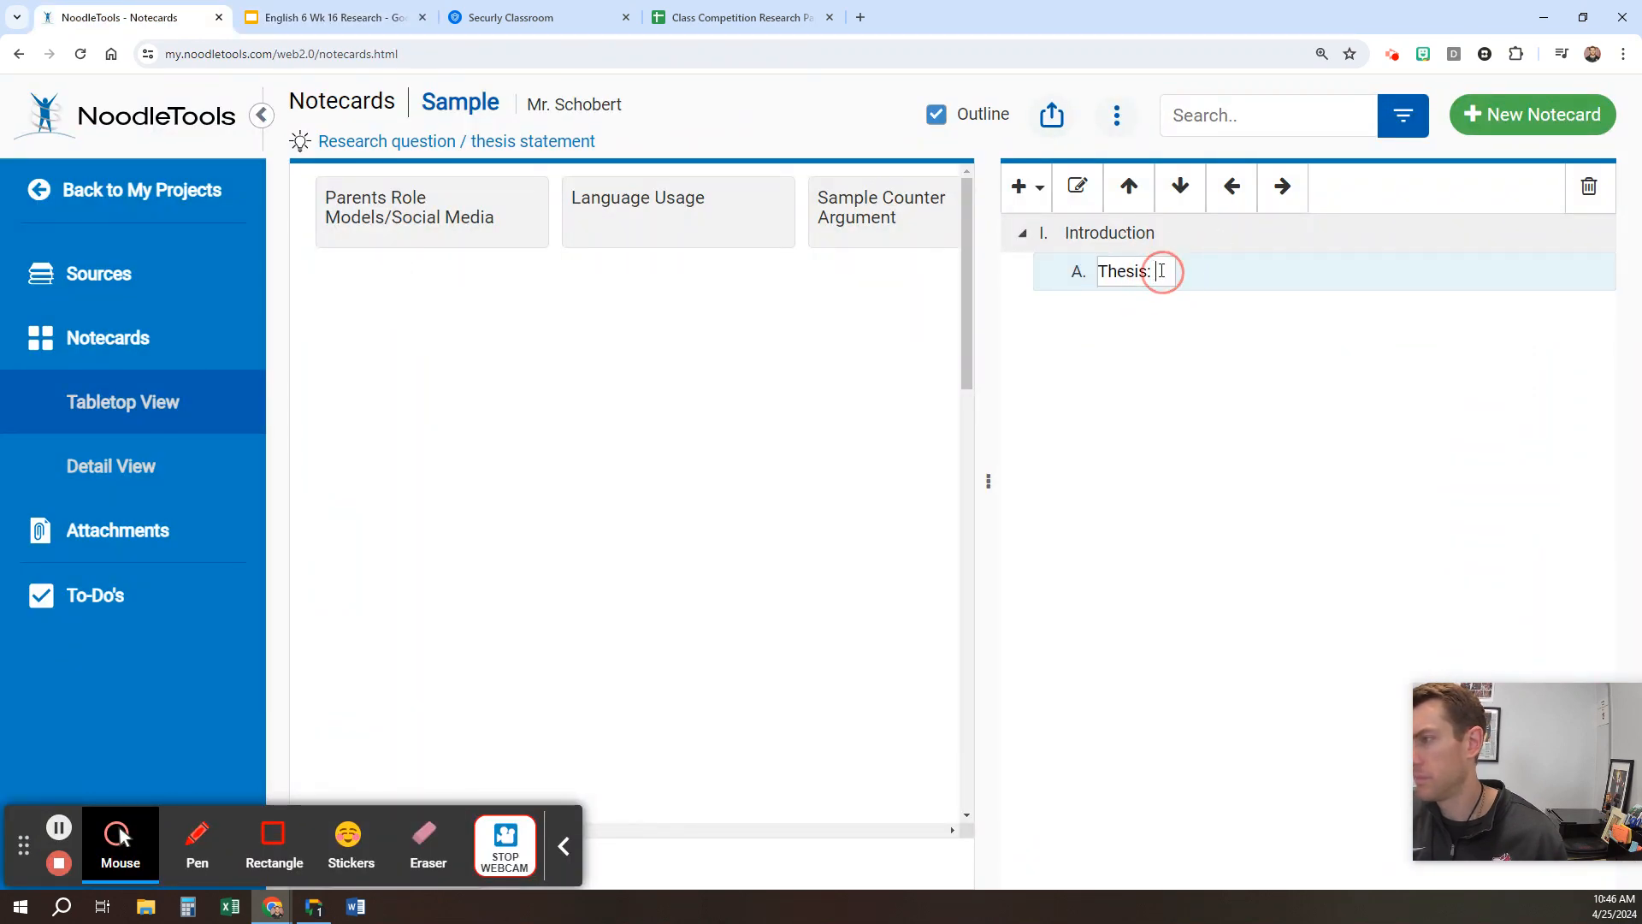
key("ctrl+v")
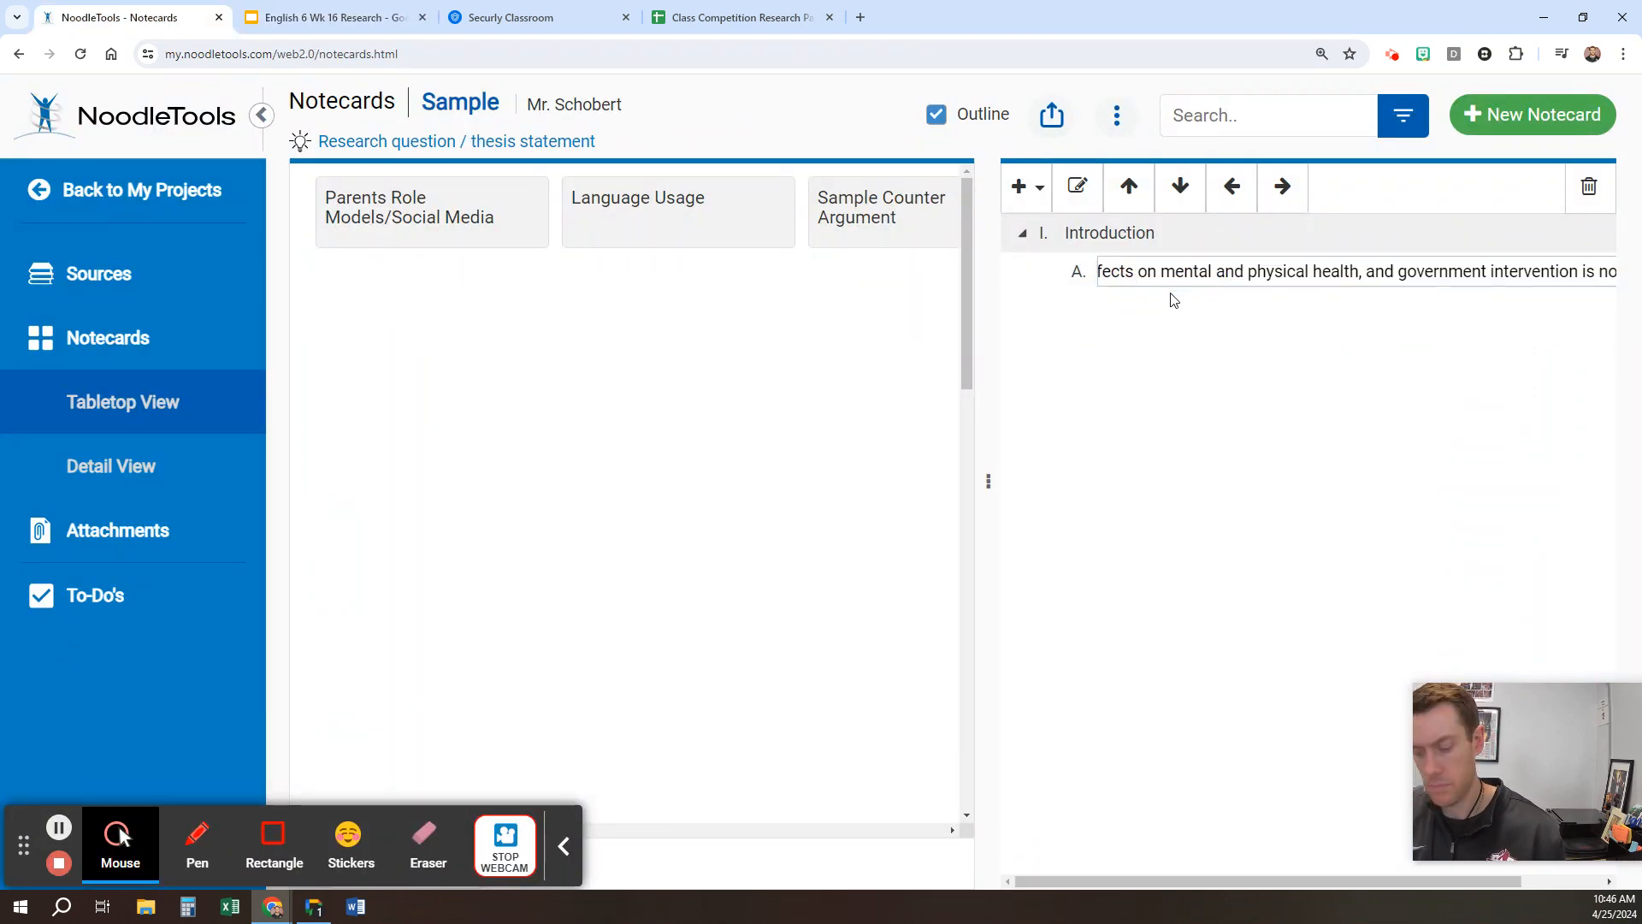
key("Return")
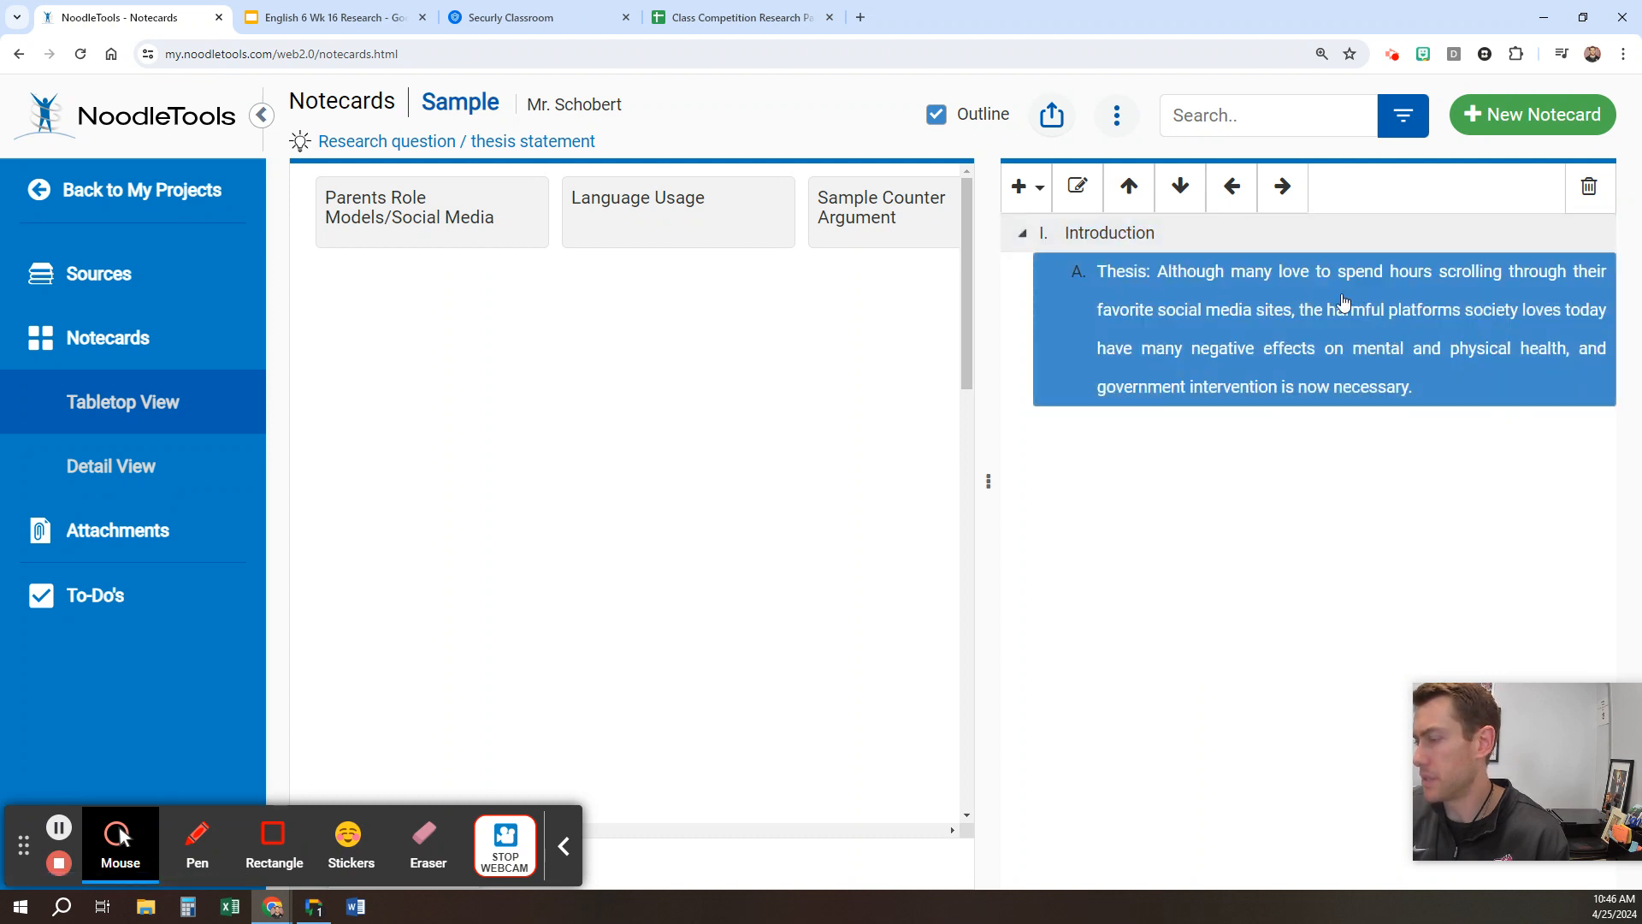
mouse_move(1472, 726)
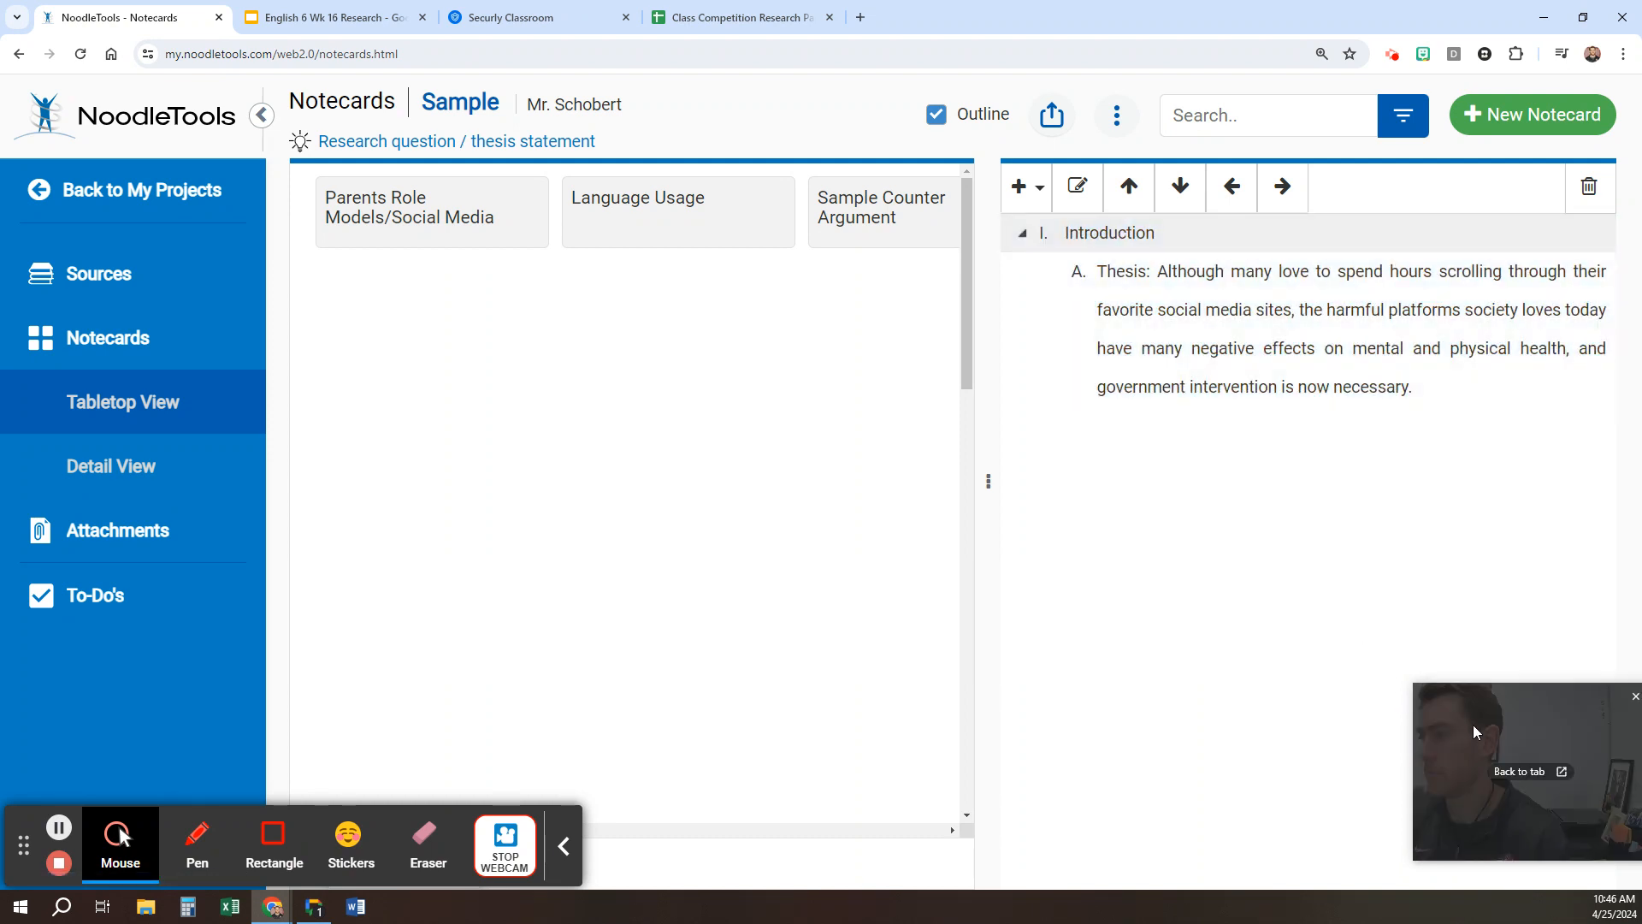
left_click_drag(1492, 726, 1449, 746)
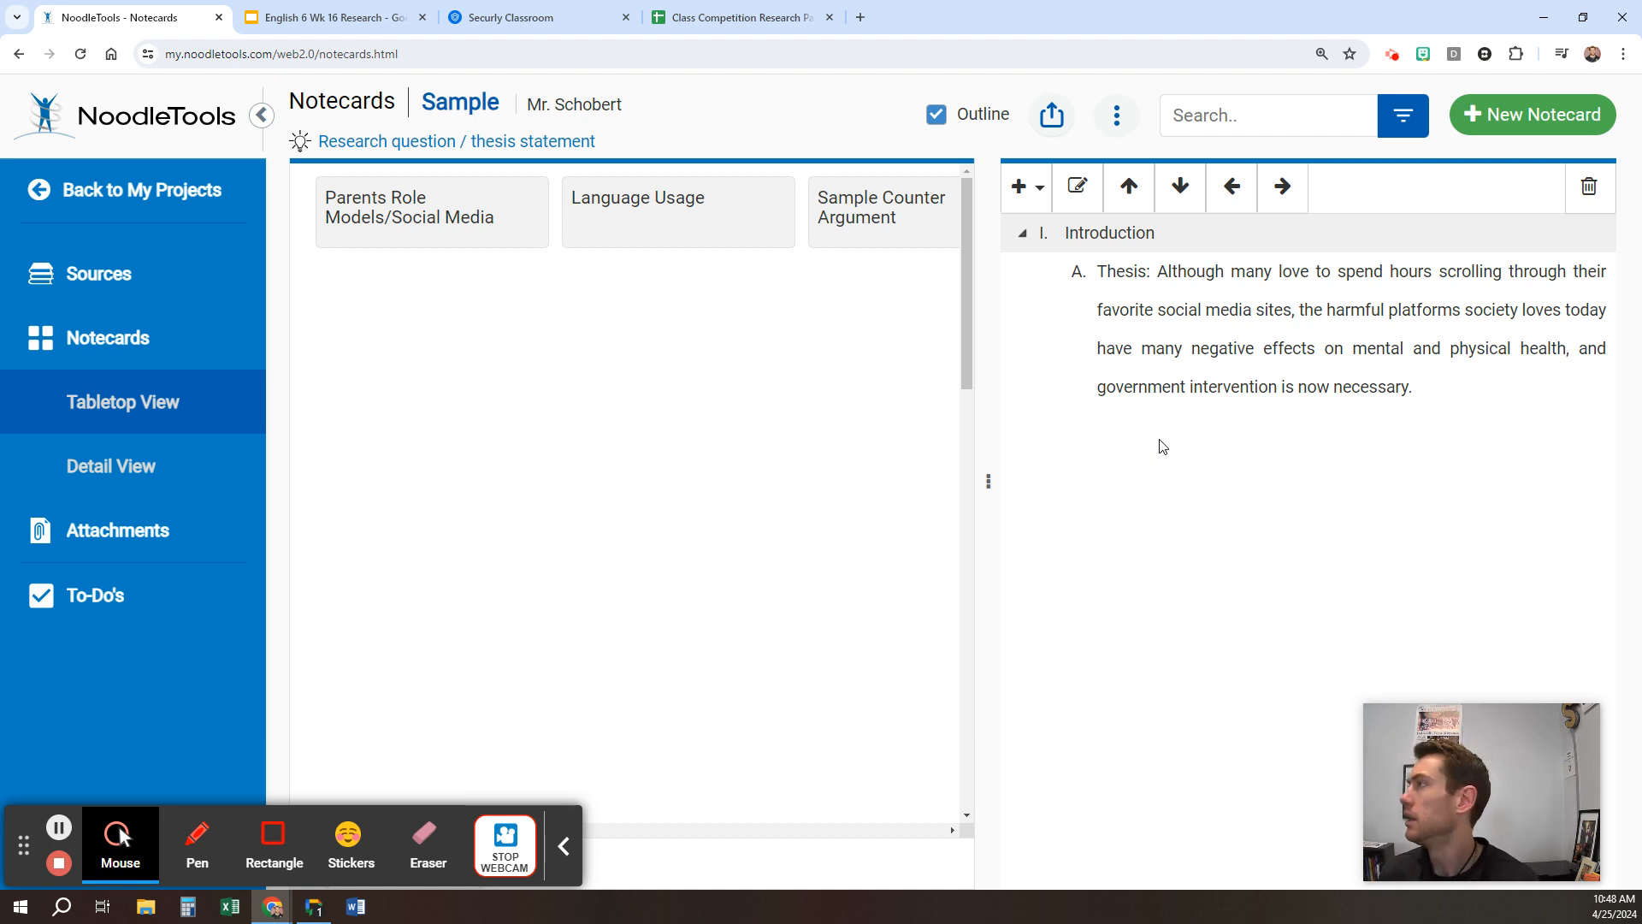
Step: Add a sibling topic after Introduction in the outline and name it "Counter Argument"
left_click(1191, 366)
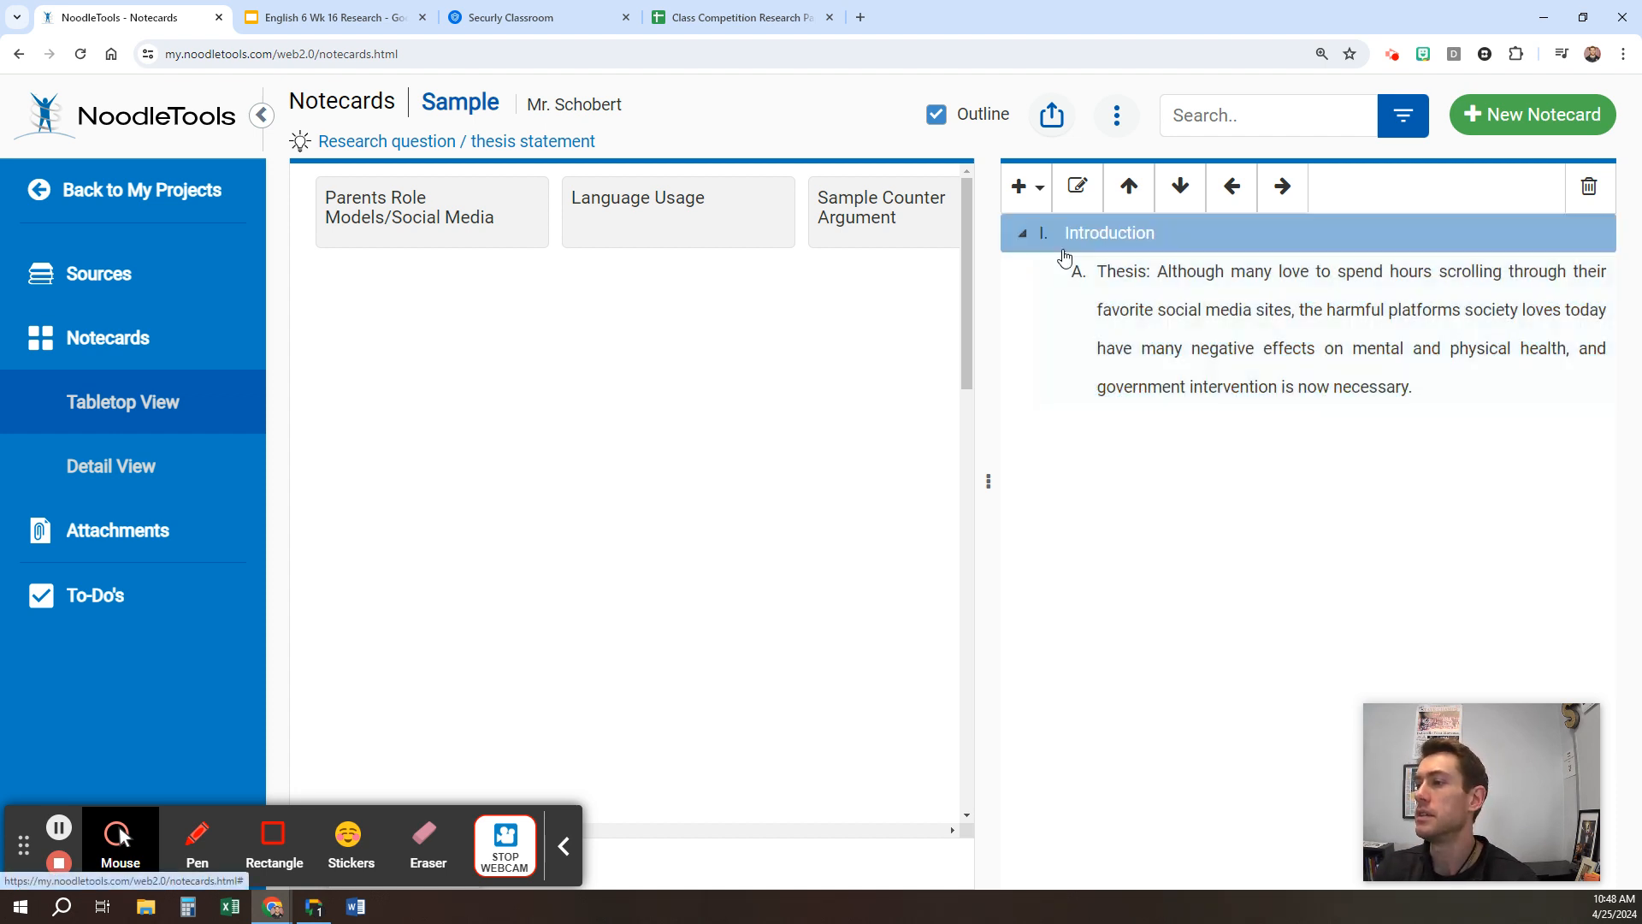
left_click(1023, 202)
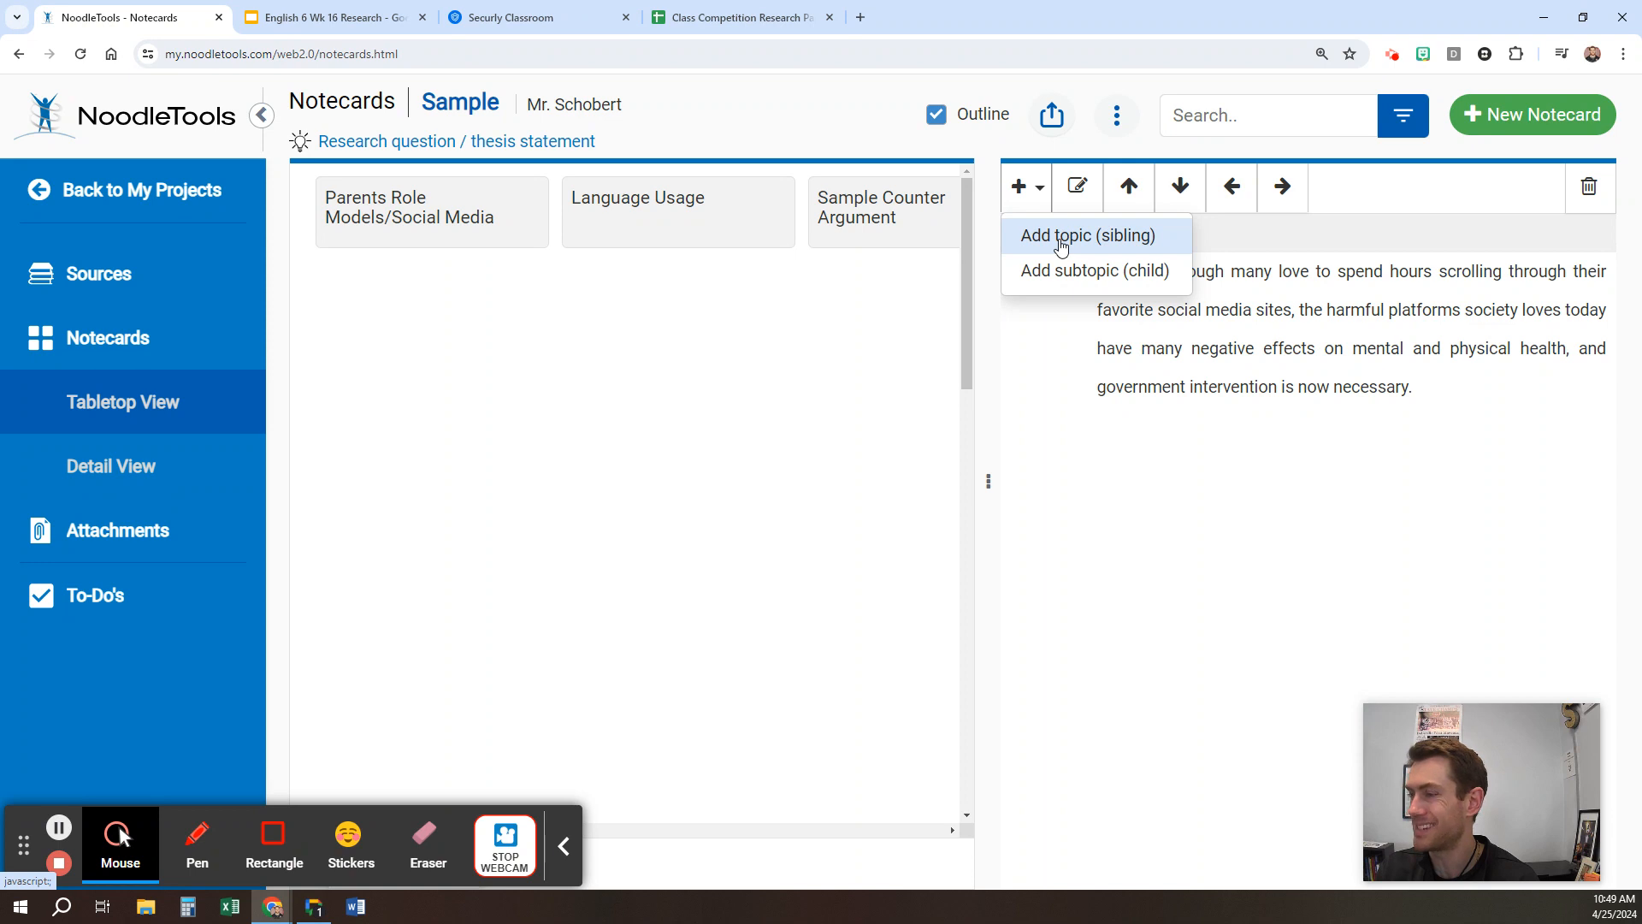
left_click(1061, 244)
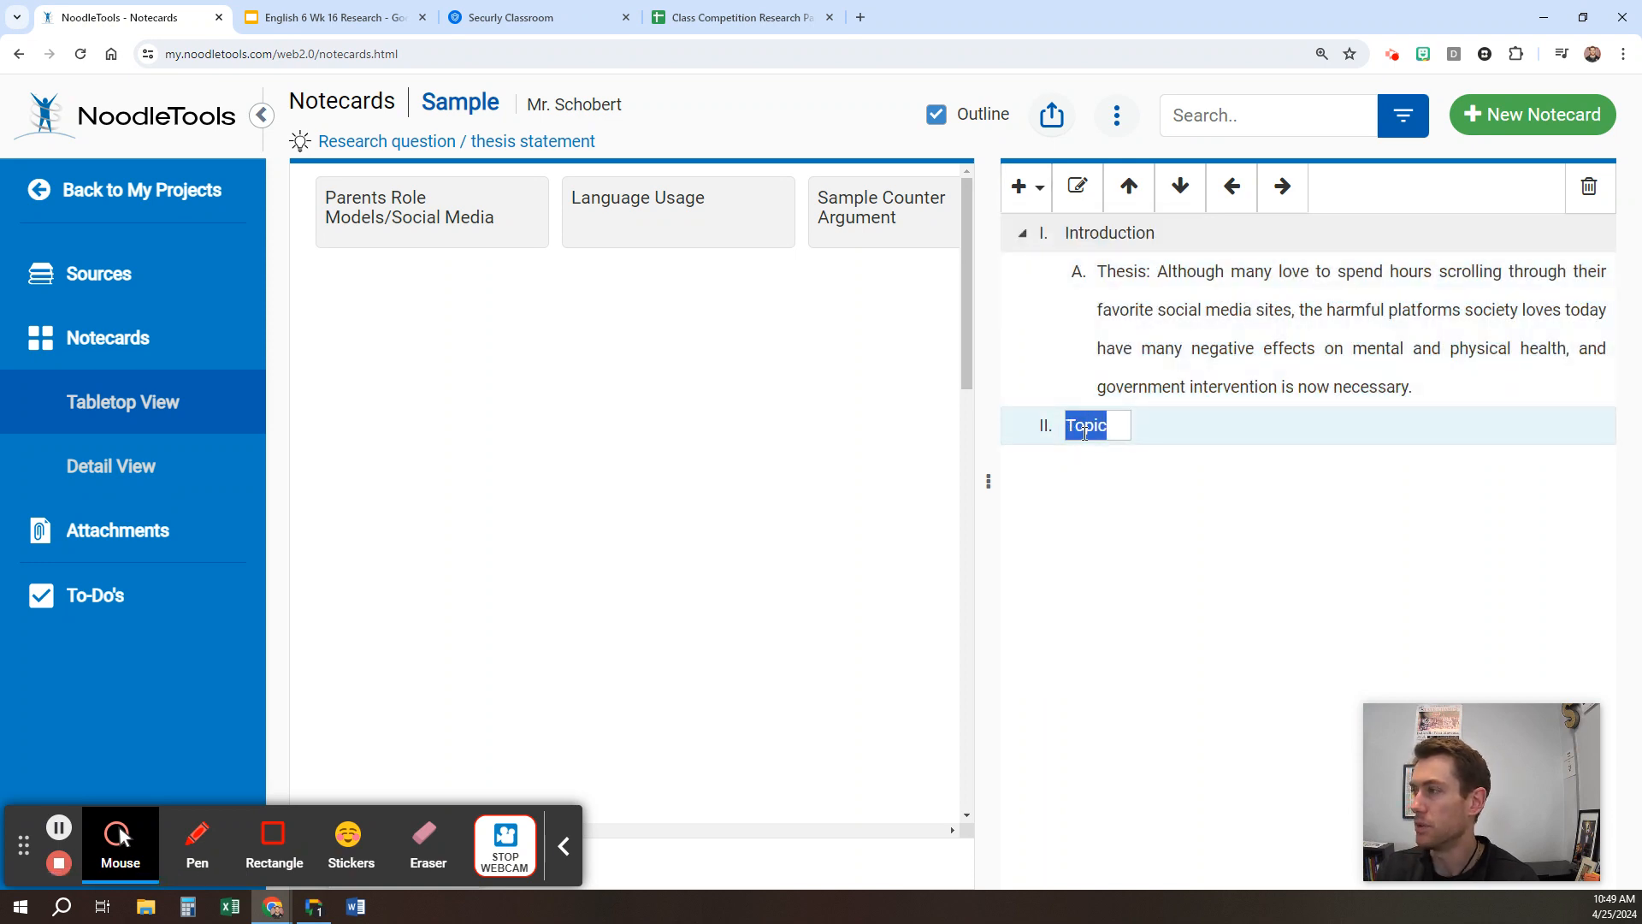
type("Counter ")
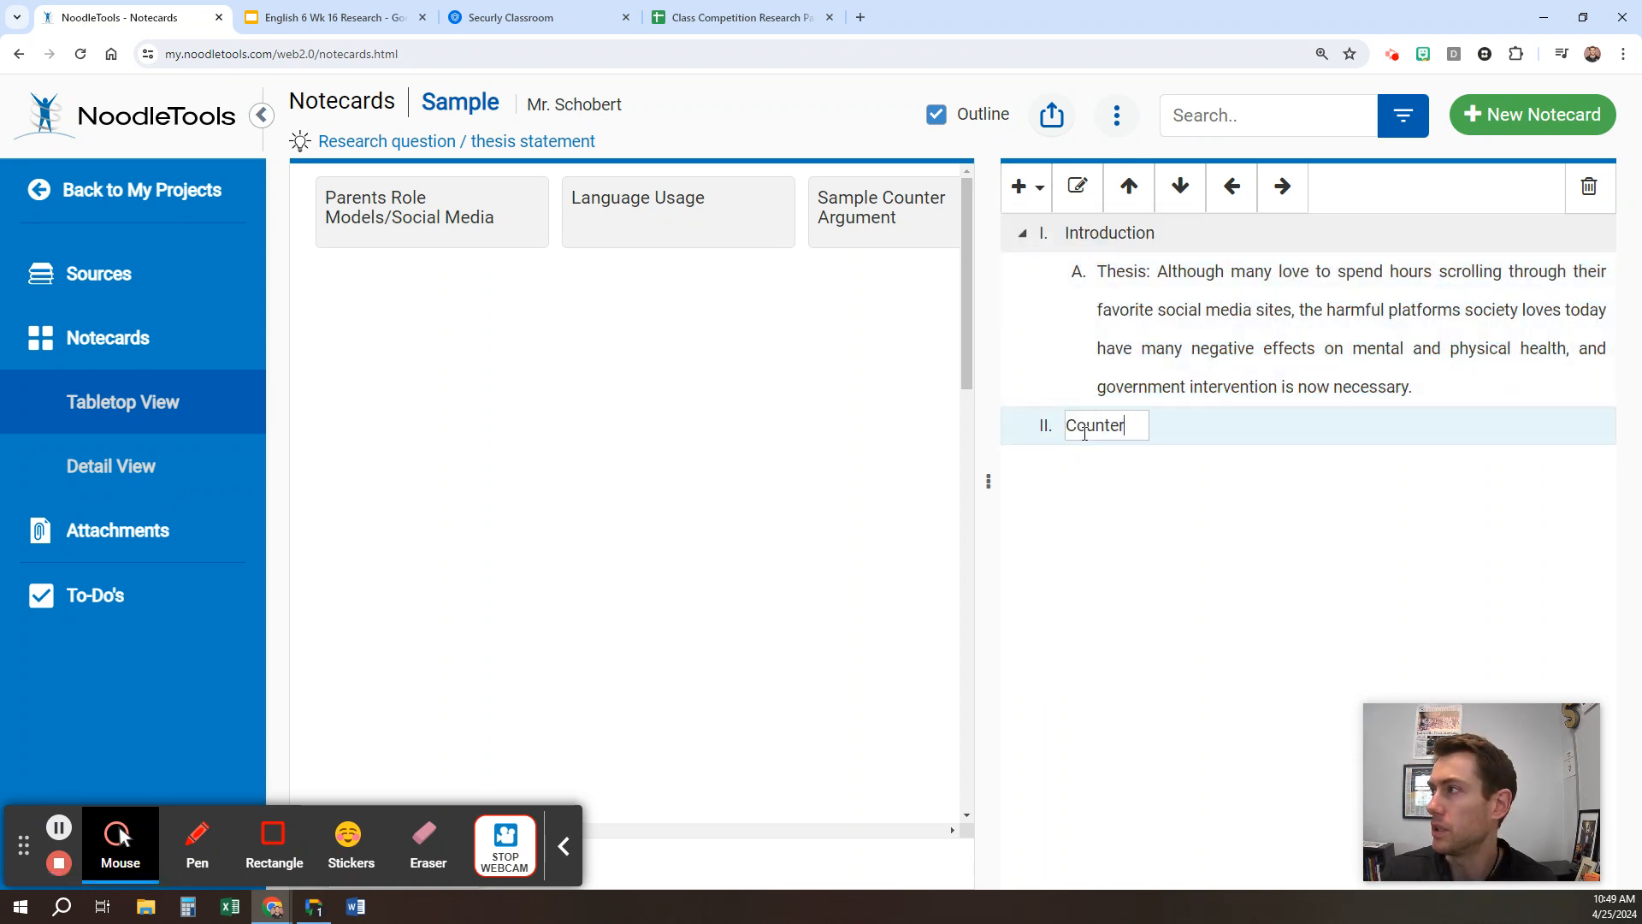
type("Argument")
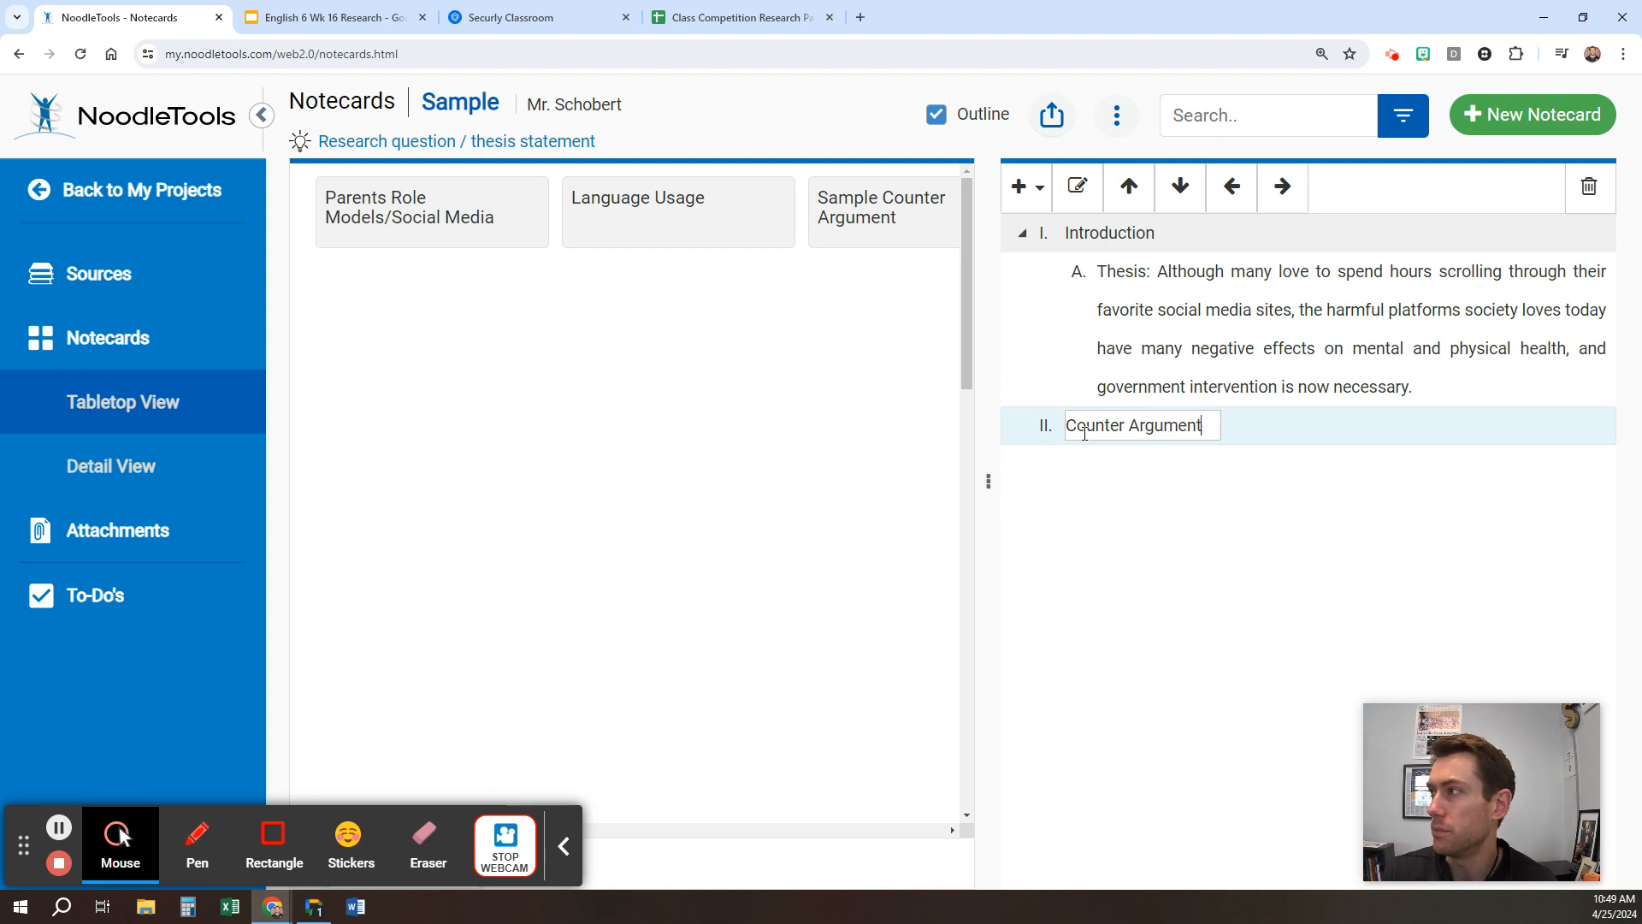
key("Return")
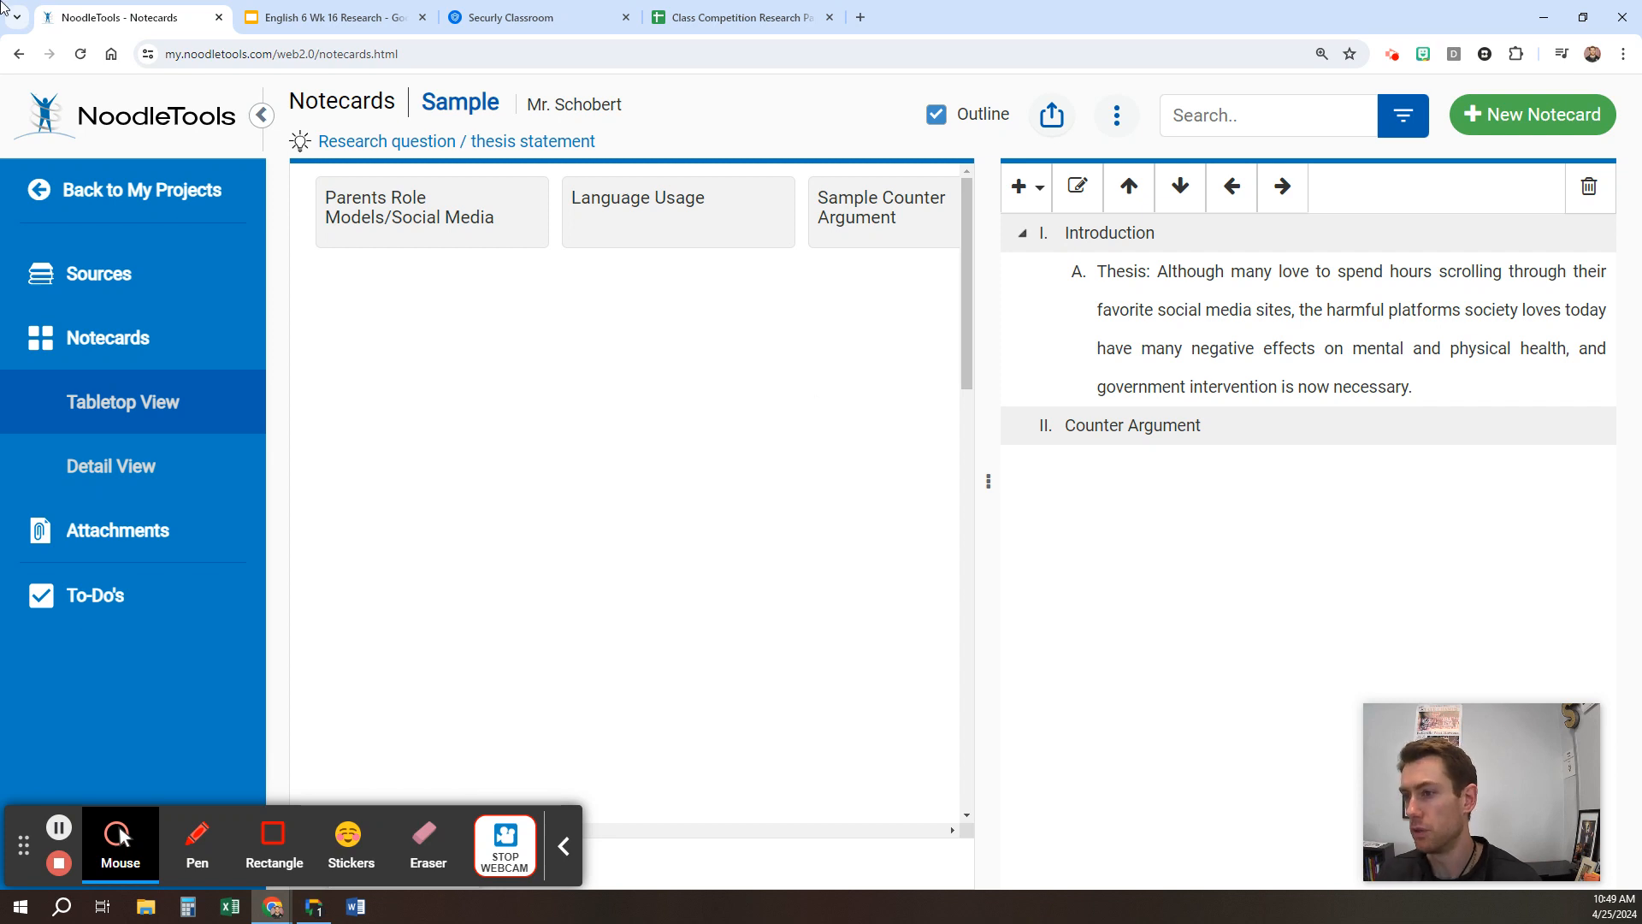
Step: Switch to the Google Slides outline template and check the Notecard #1 requirement for the counter argument paragraph
left_click(333, 18)
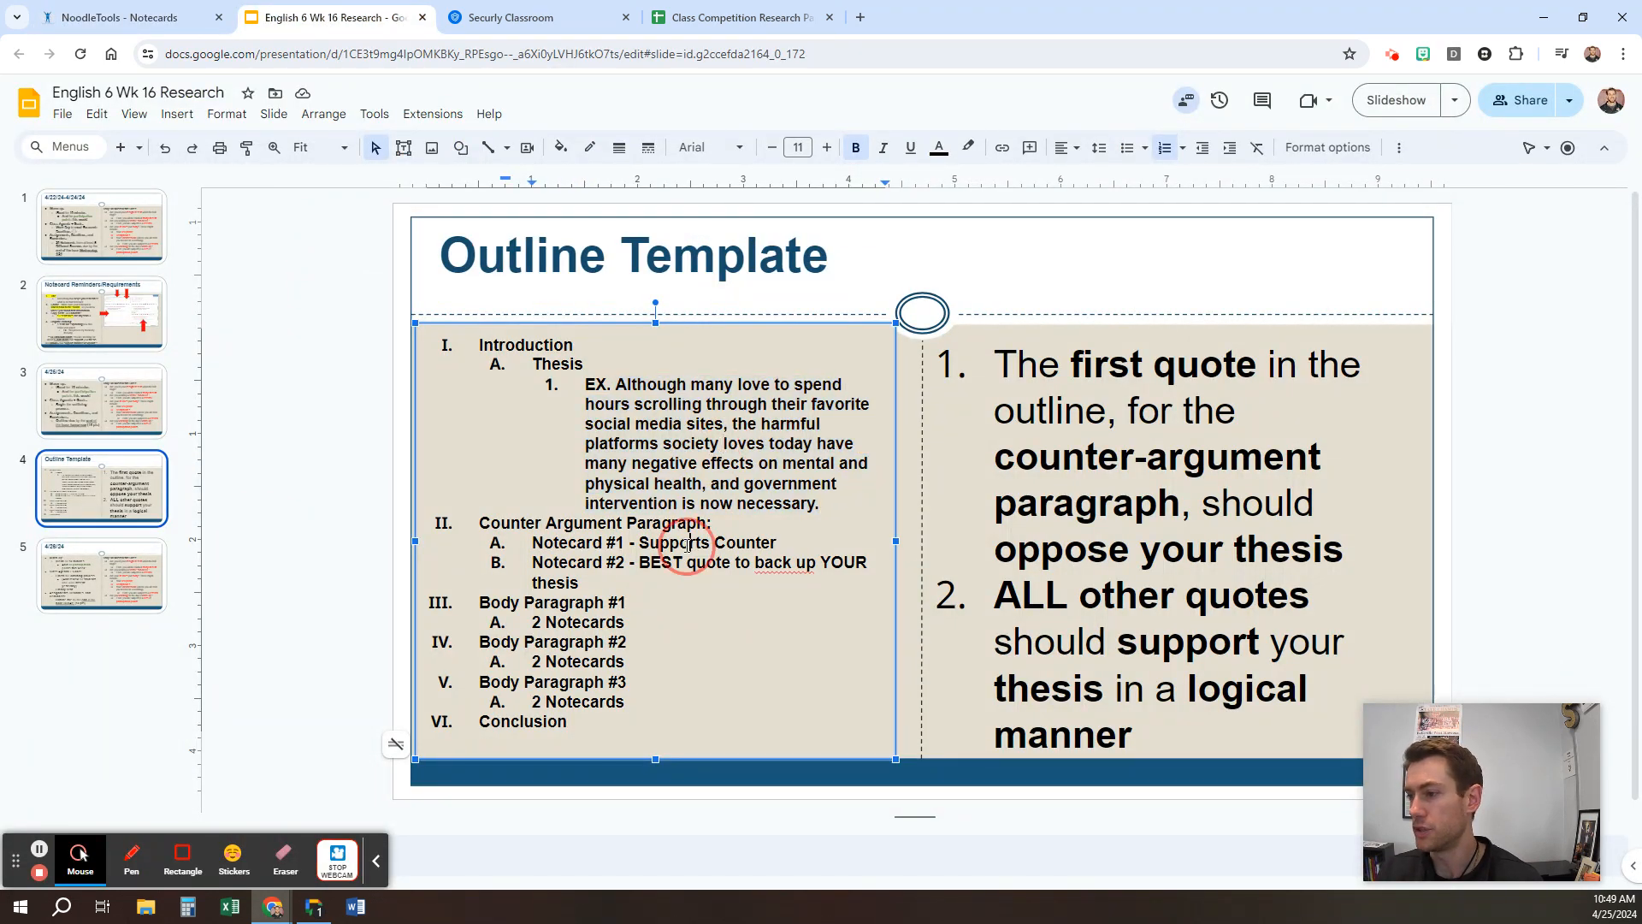
left_click_drag(776, 542, 492, 537)
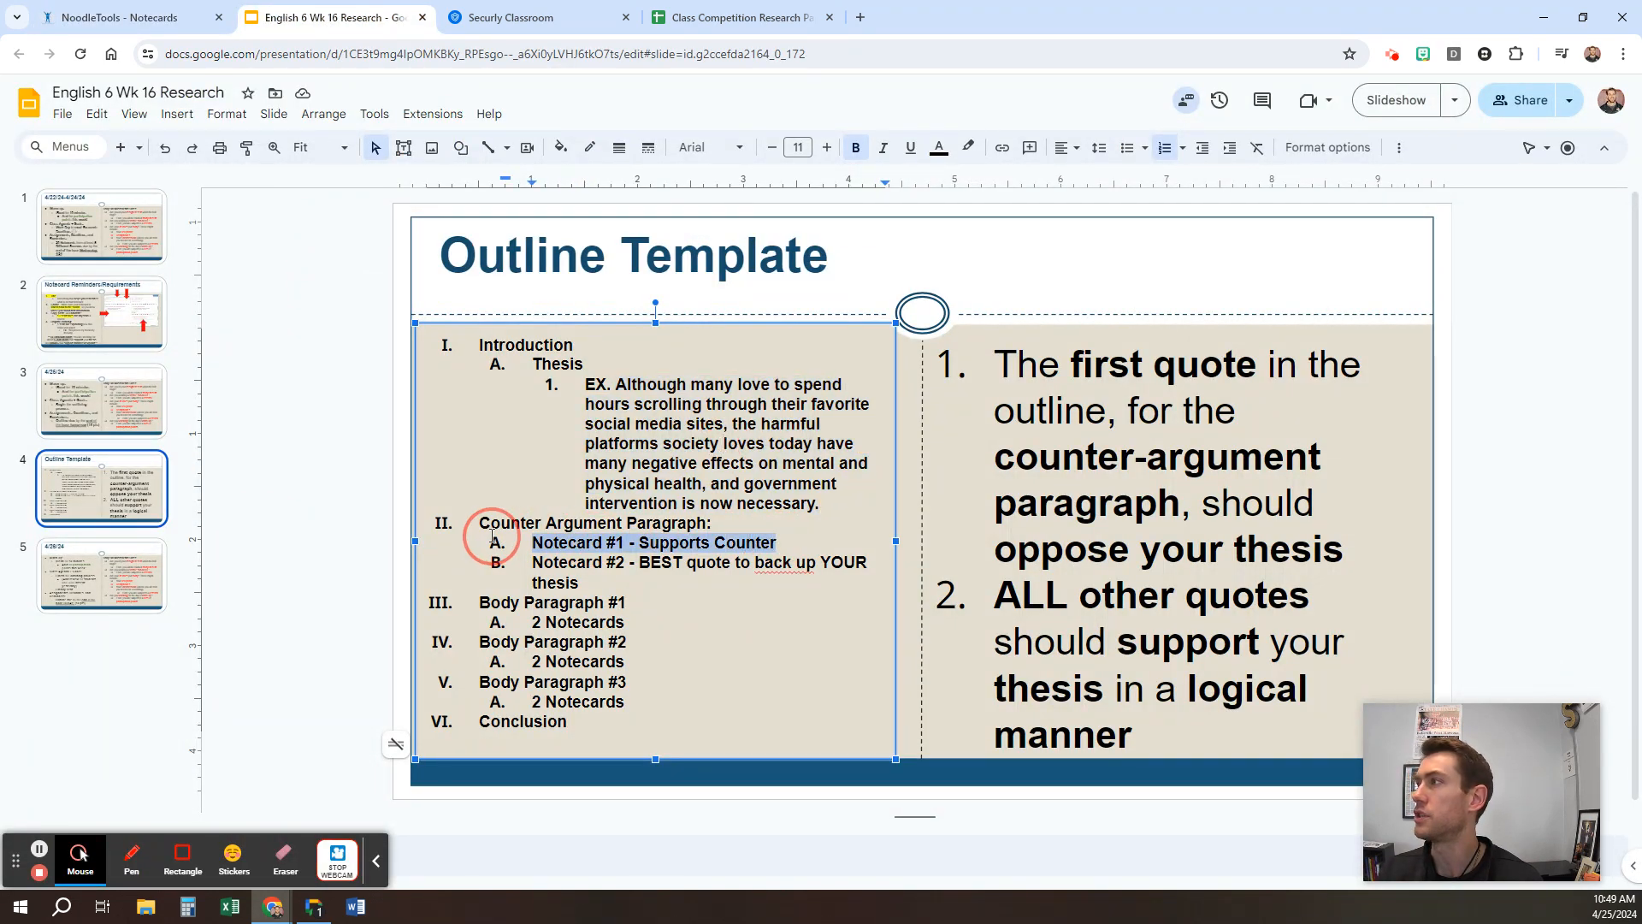
left_click(660, 560)
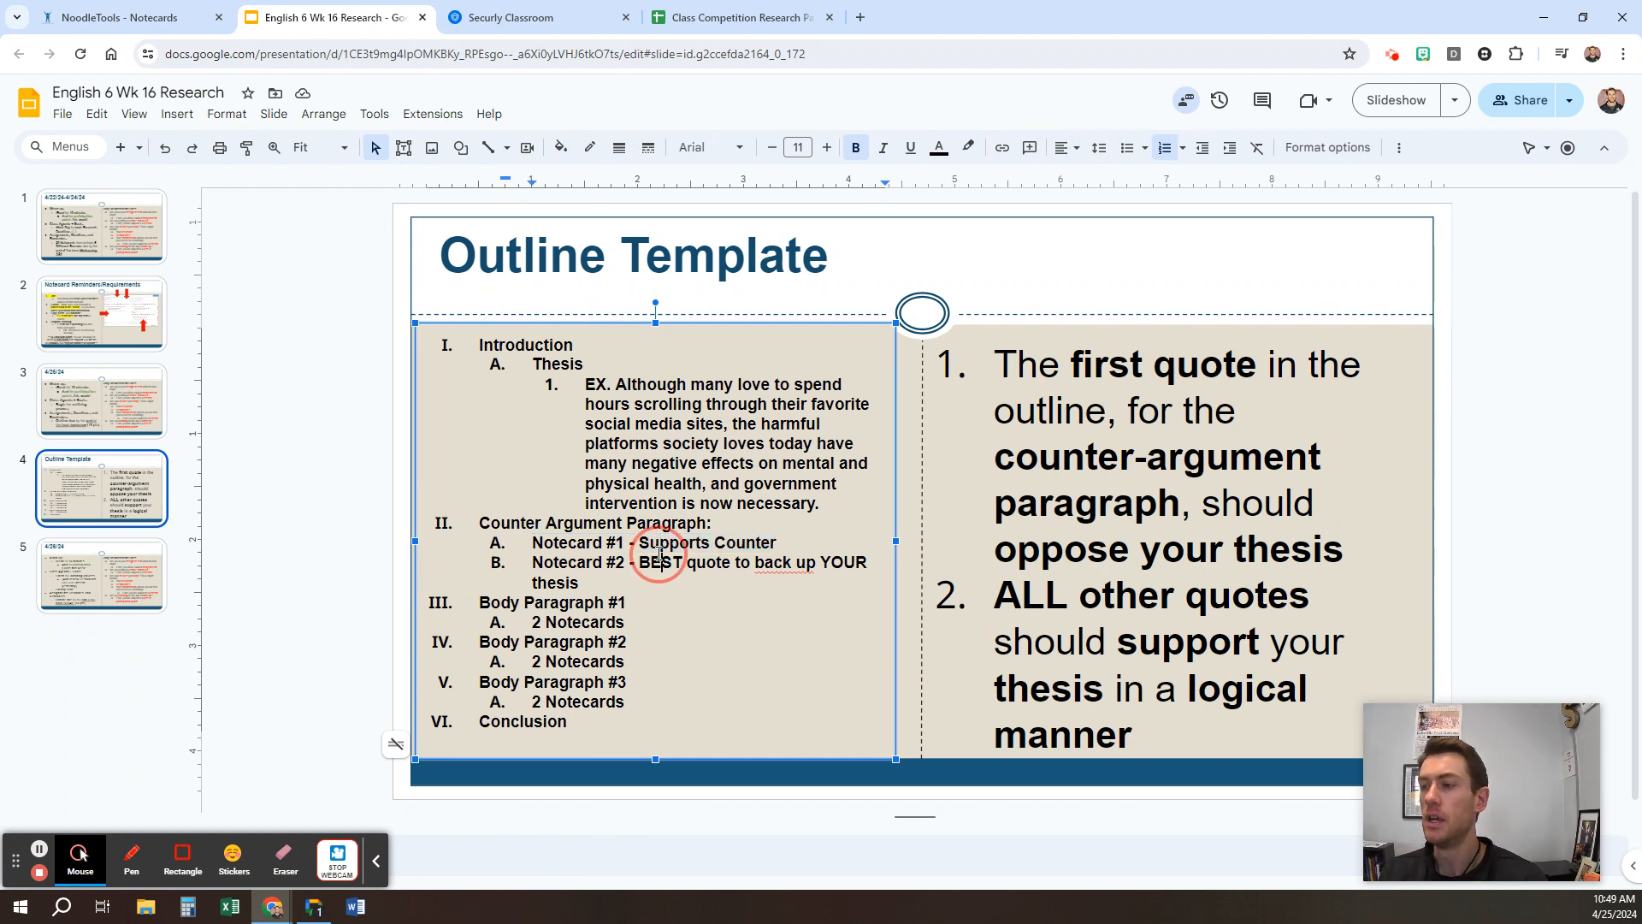
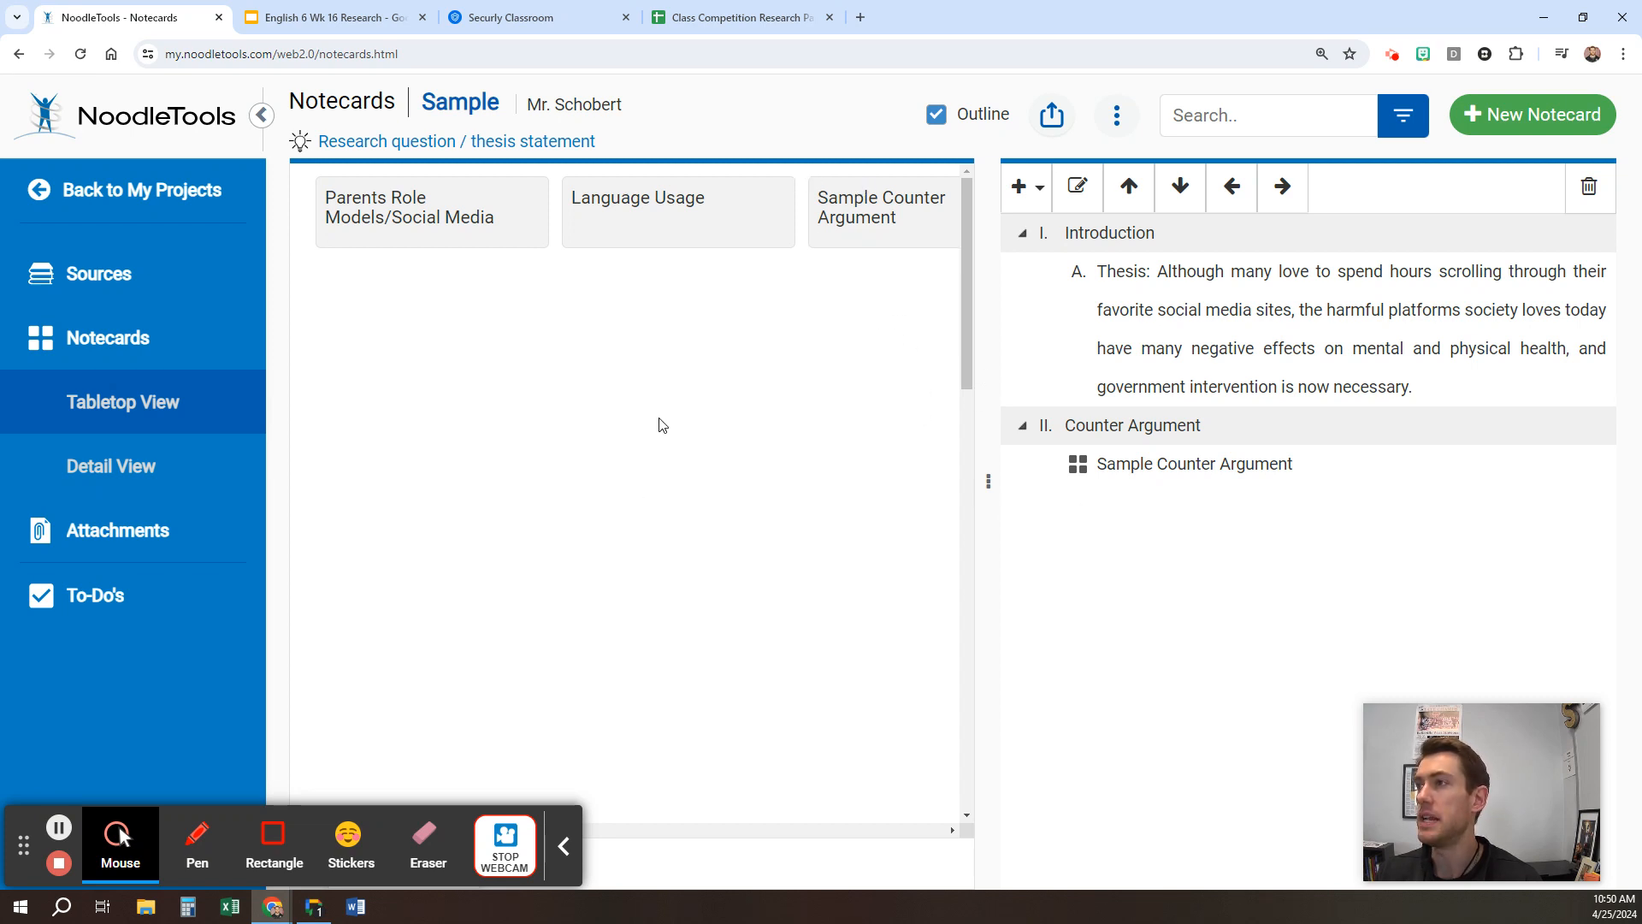
Step: Go back to the Google Slides outline template and review the Notecard #2 requirement under the counter argument paragraph
left_click(334, 18)
left_click(714, 549)
left_click_drag(640, 565, 759, 578)
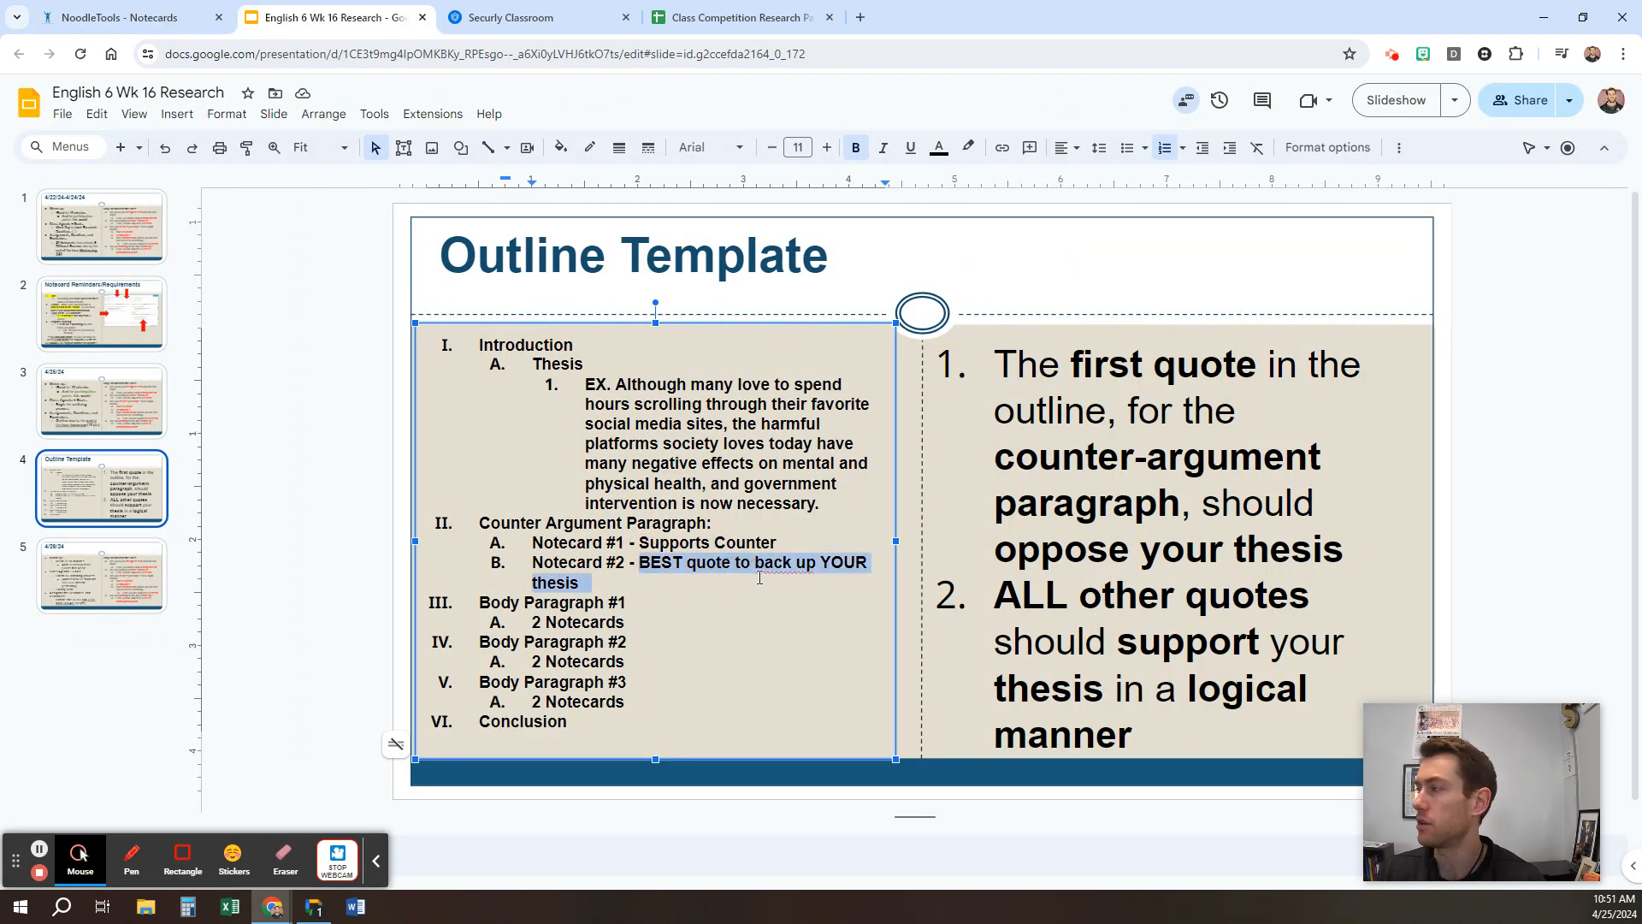
left_click(718, 590)
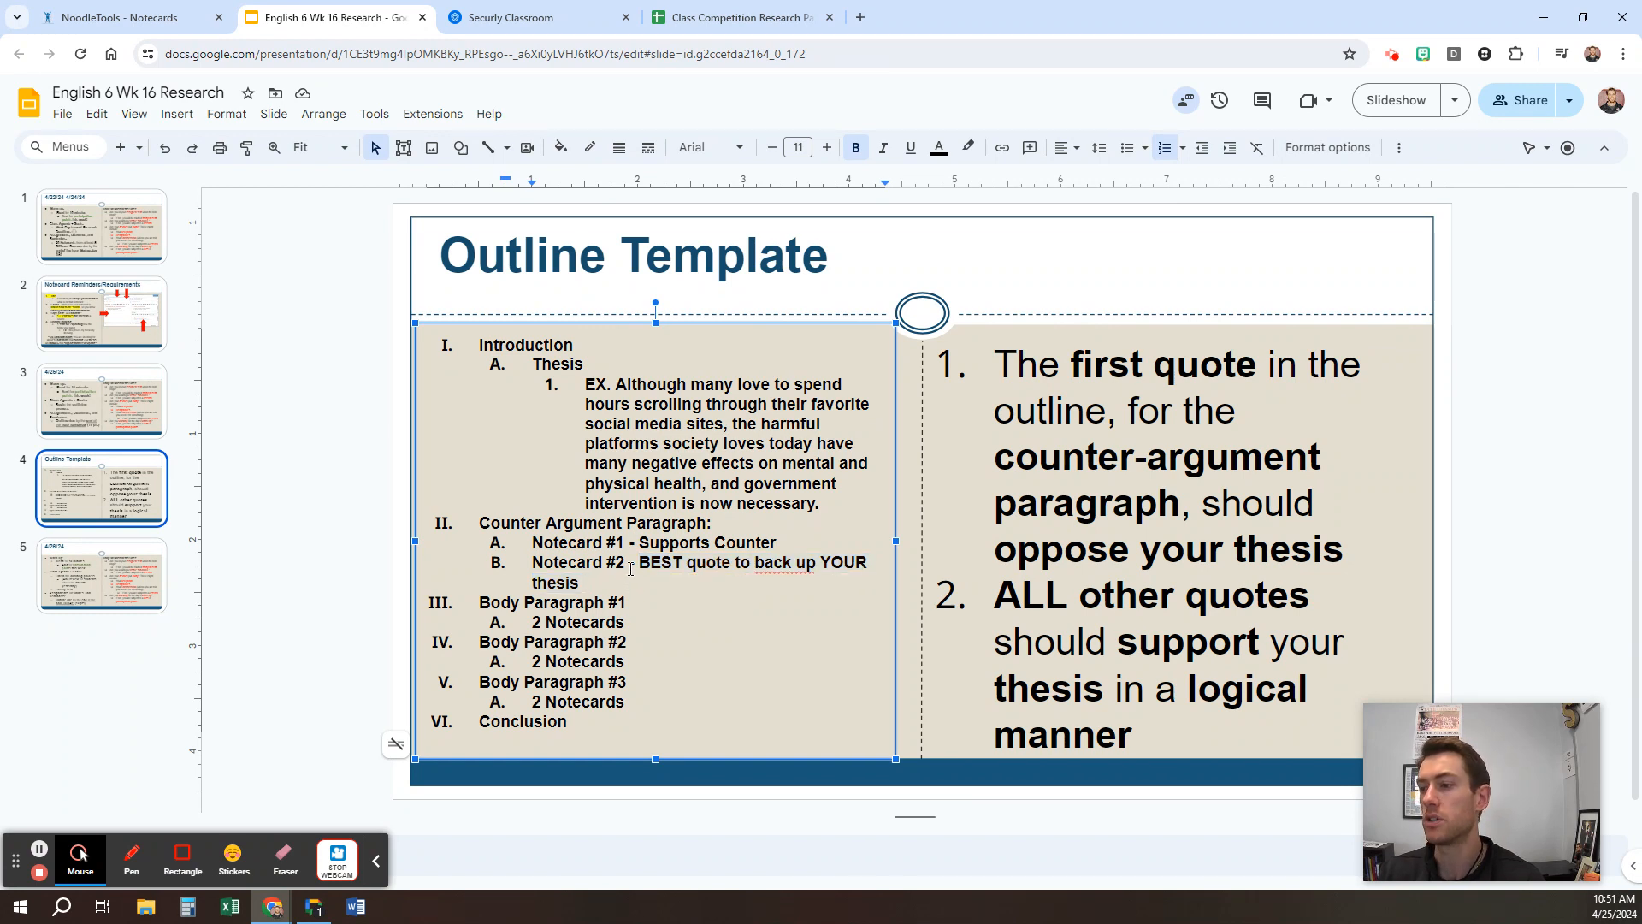
left_click_drag(635, 564, 708, 579)
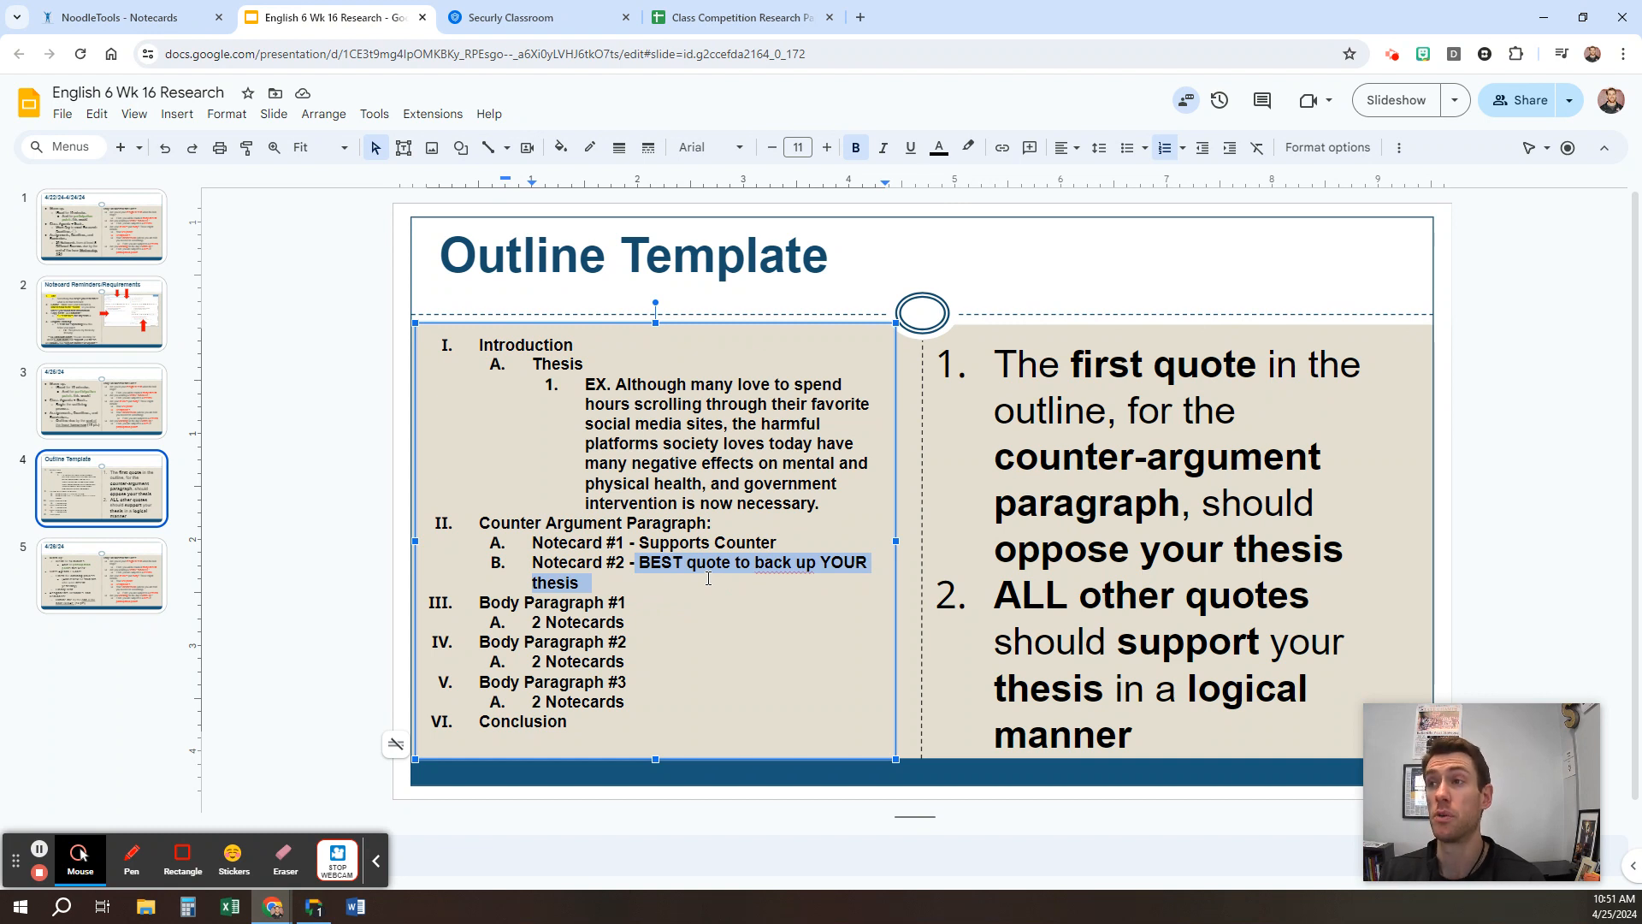
left_click(709, 579)
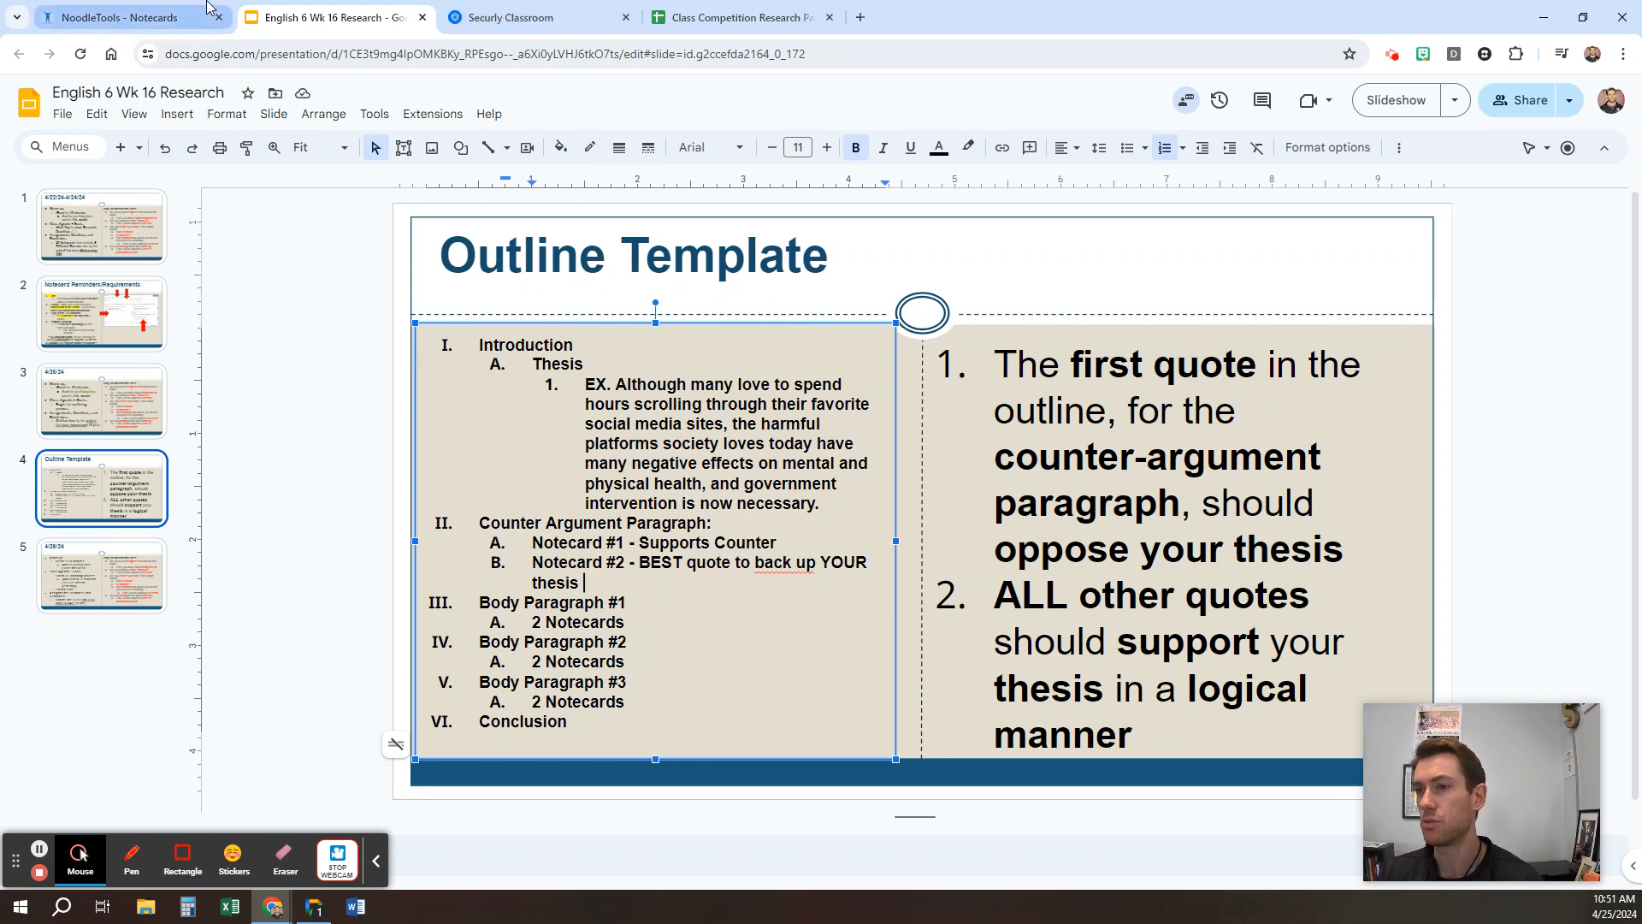
Step: Return to NoodleTools and add a sibling topic named "Body Paragraph #1" after Counter Argument in the outline
left_click(175, 17)
left_click(1191, 464)
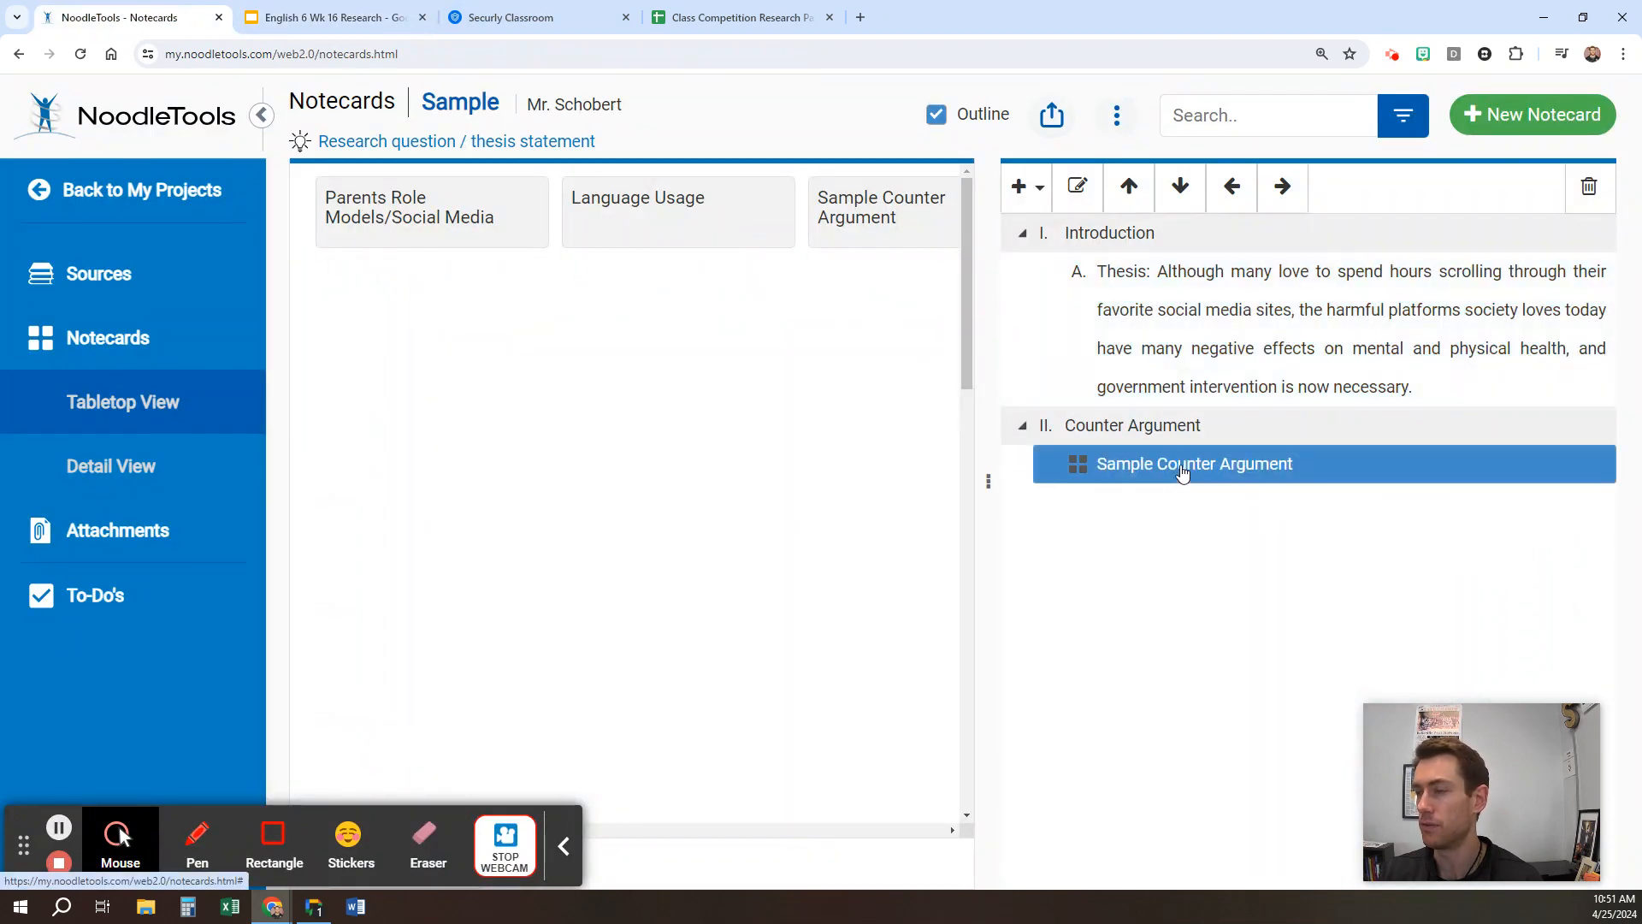
left_click(1112, 464)
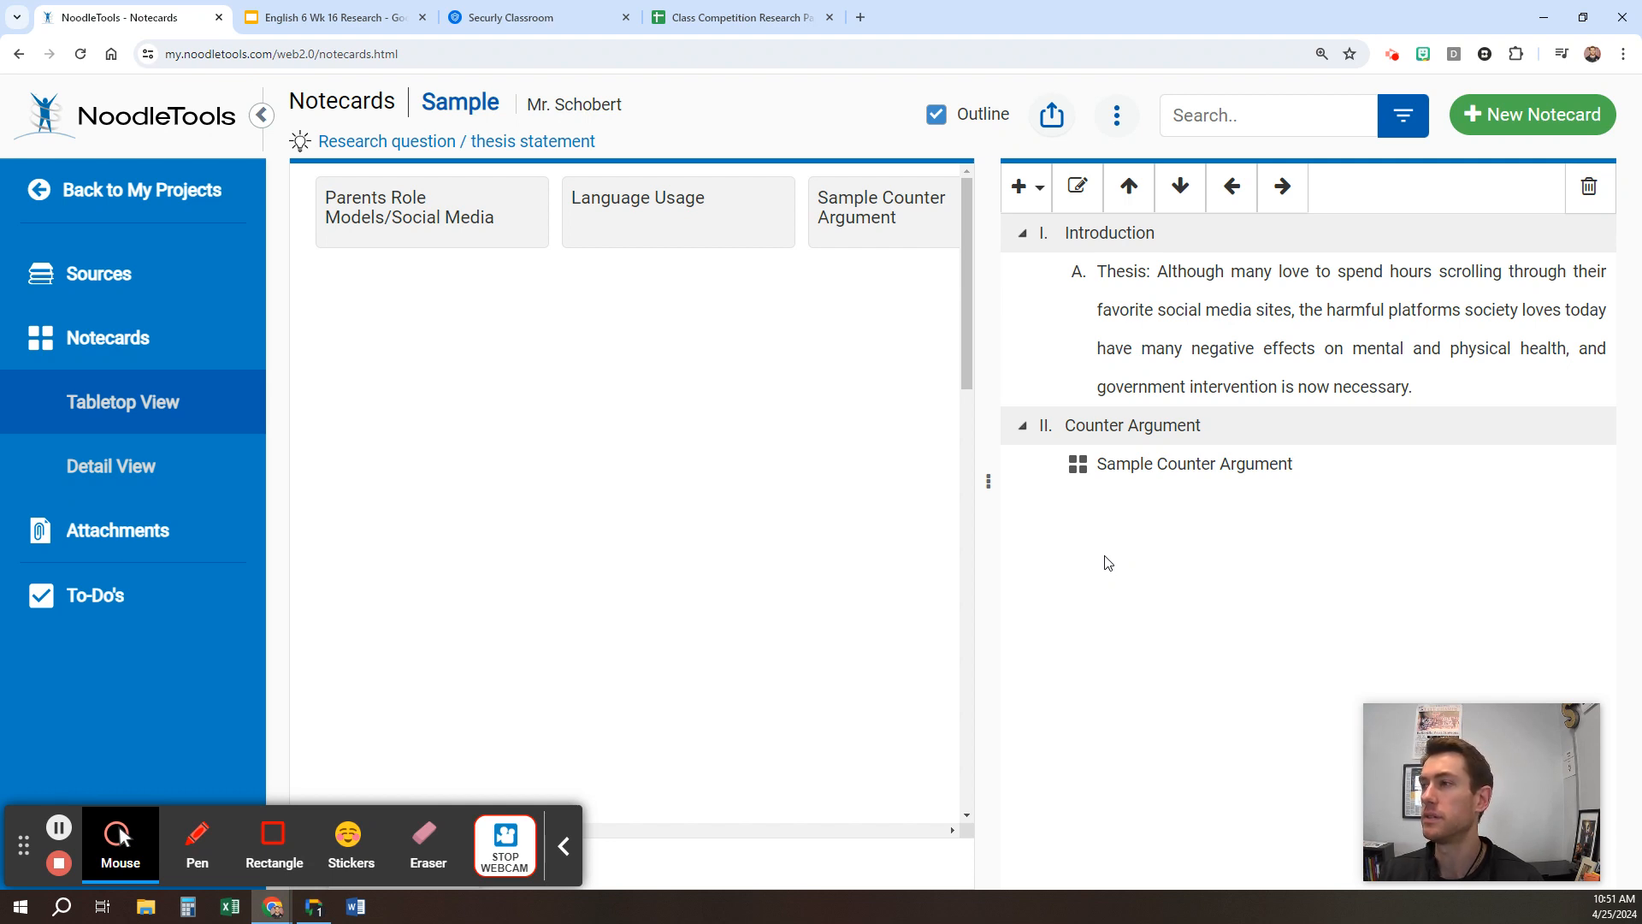
left_click(1024, 192)
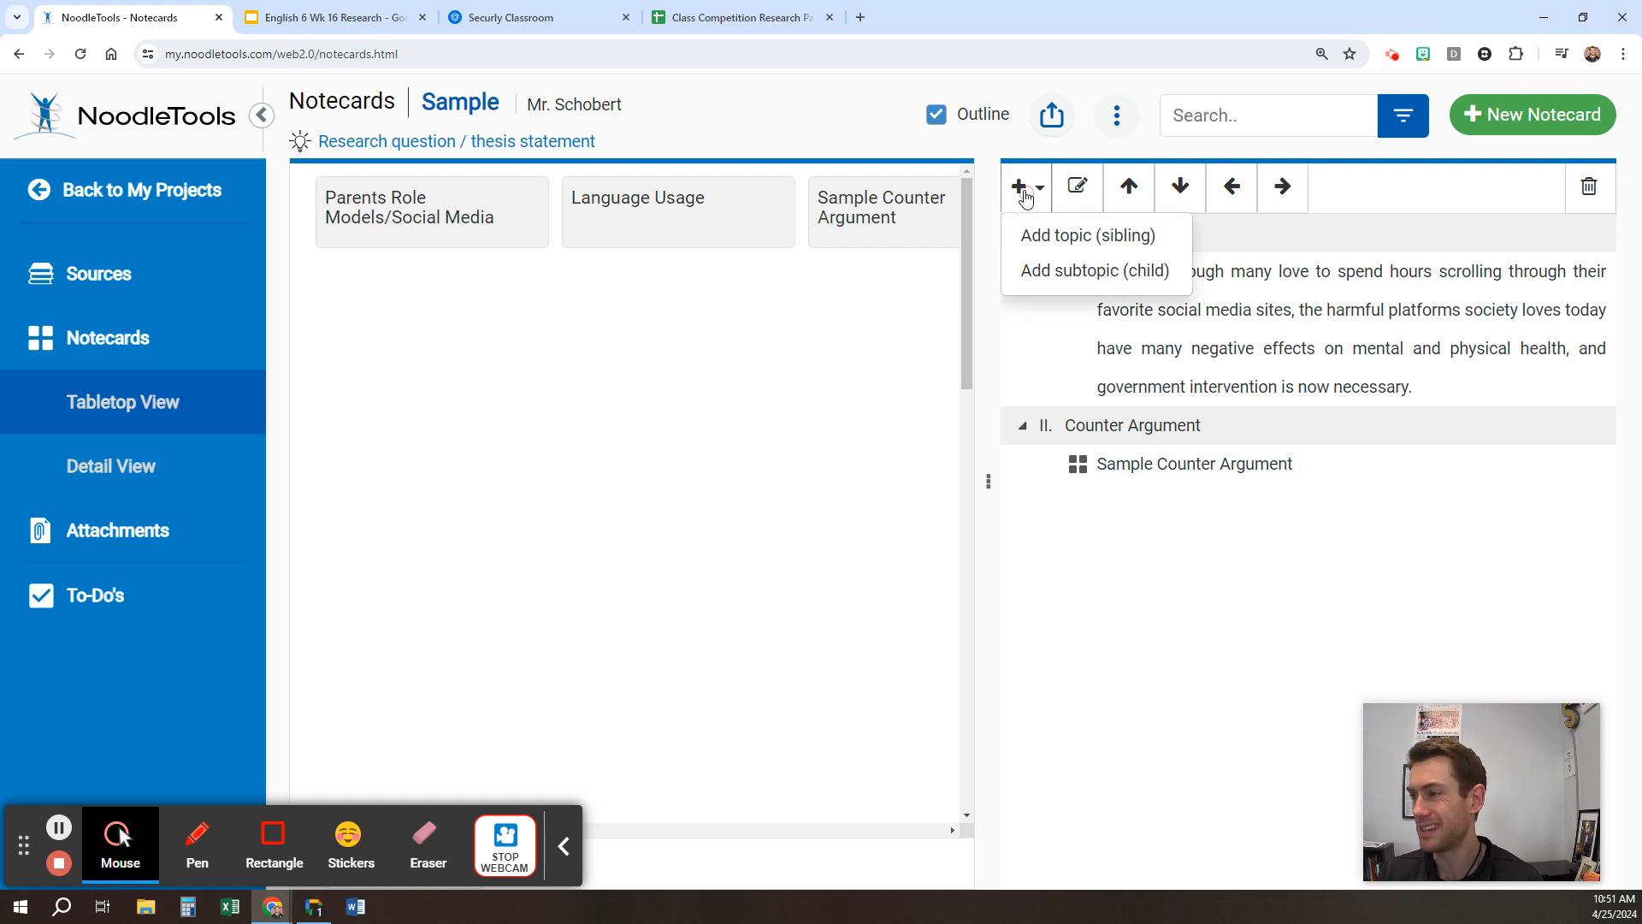
left_click(1061, 238)
type("Body Paragraph #1")
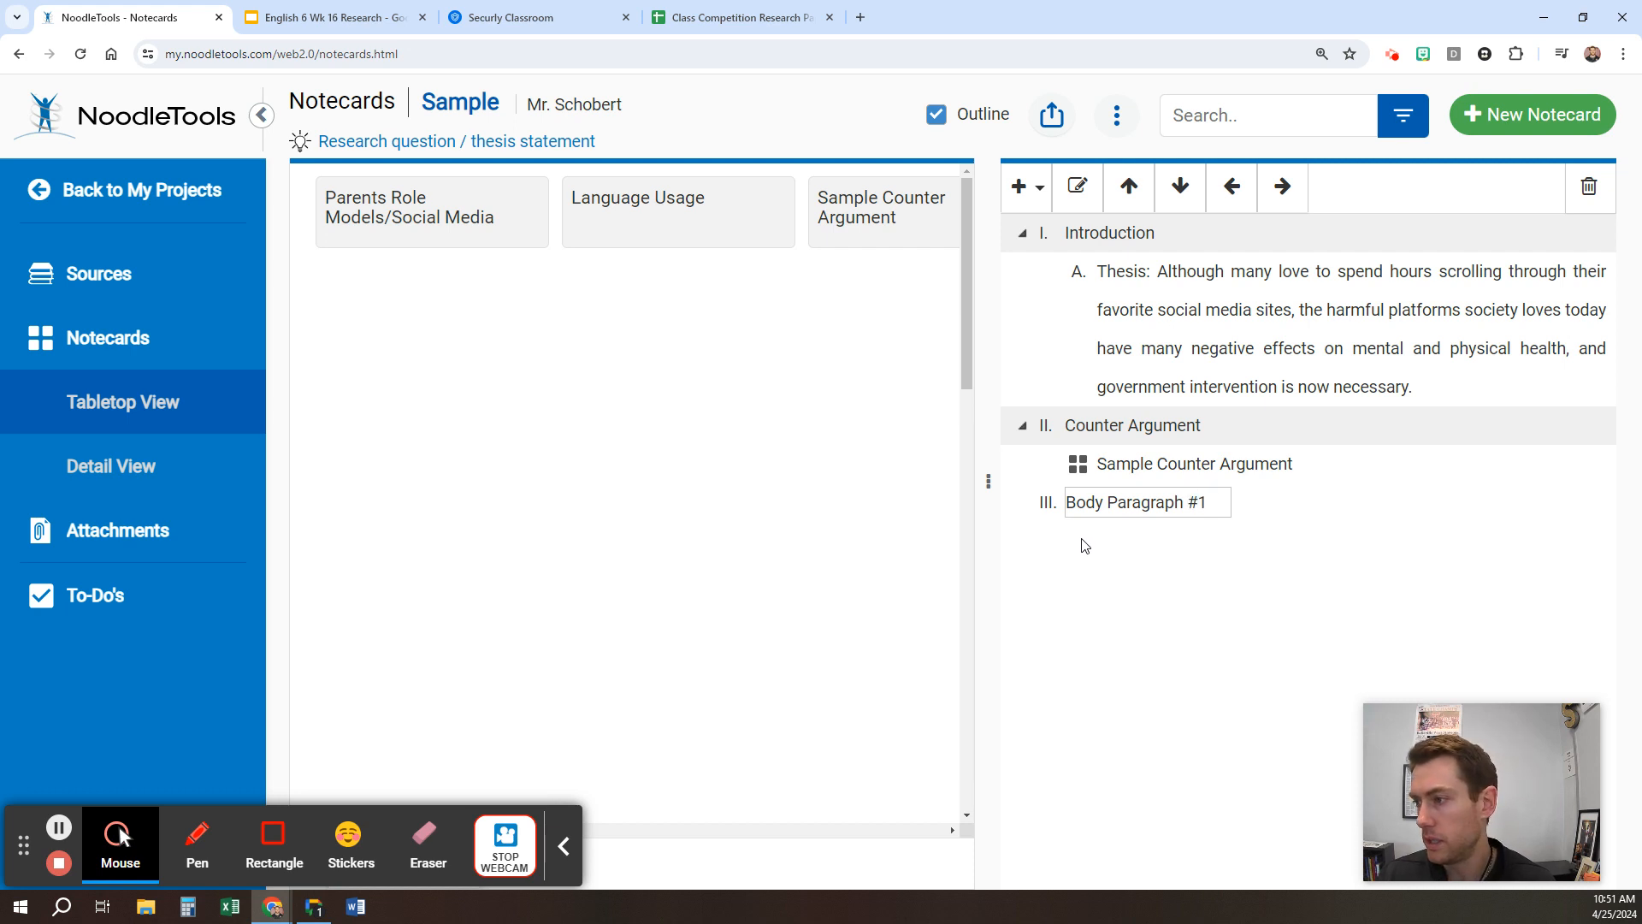
key("Return")
Step: Add another sibling topic to the outline after Body Paragraph #1 and name it "Body Paragraph #2"
left_click(1028, 190)
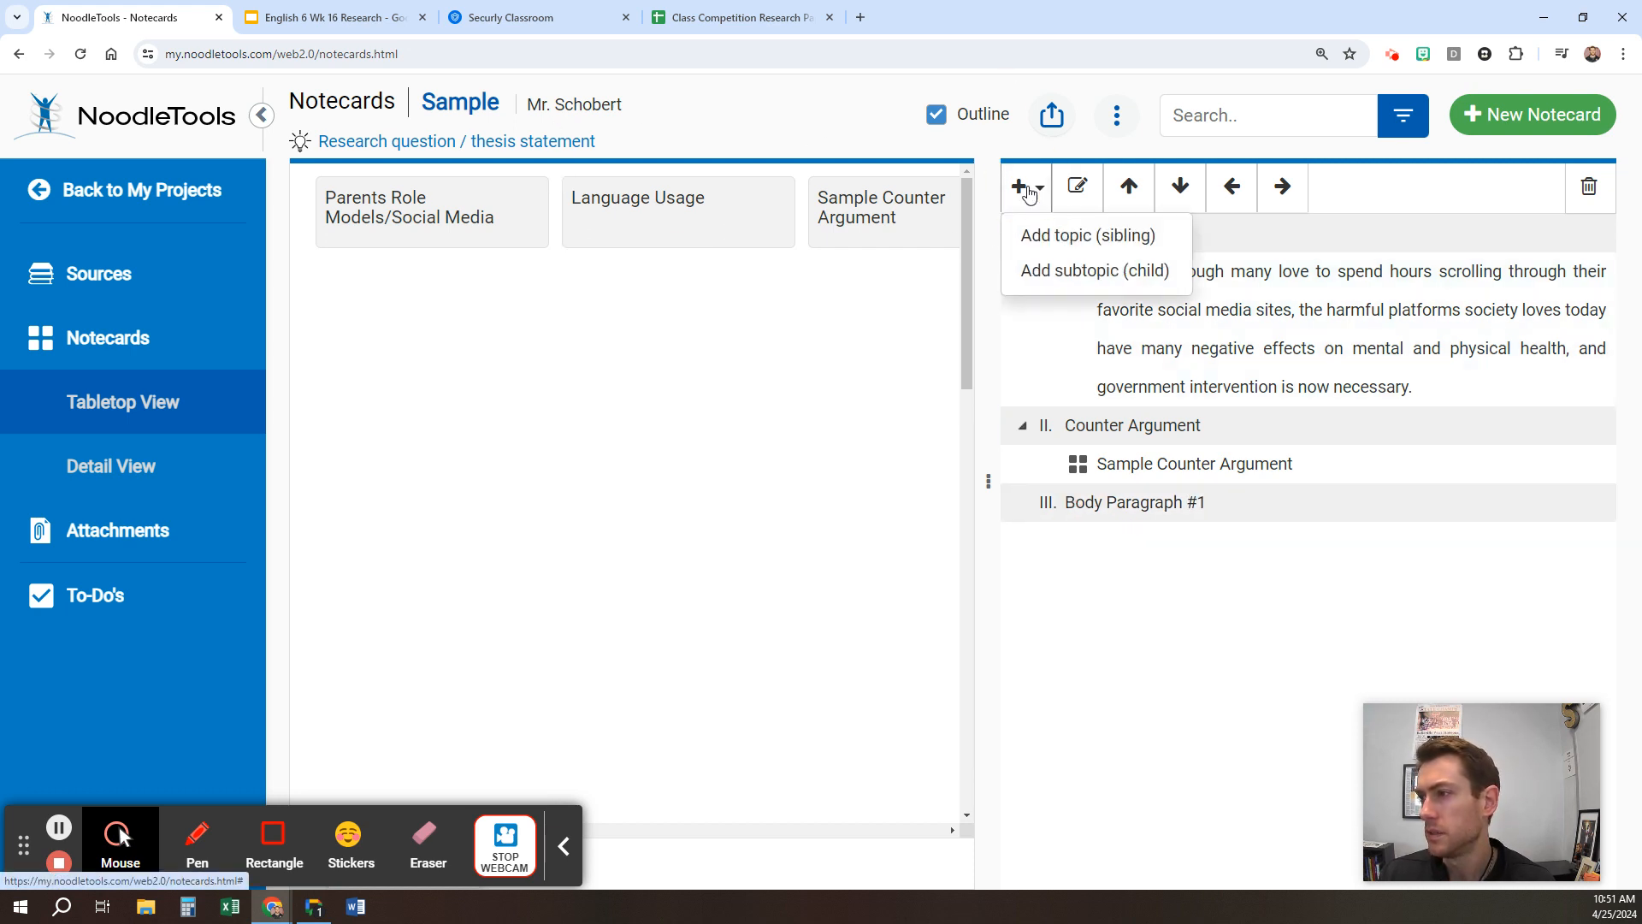
left_click(1086, 235)
type("Body Paragraph #2")
key("Return")
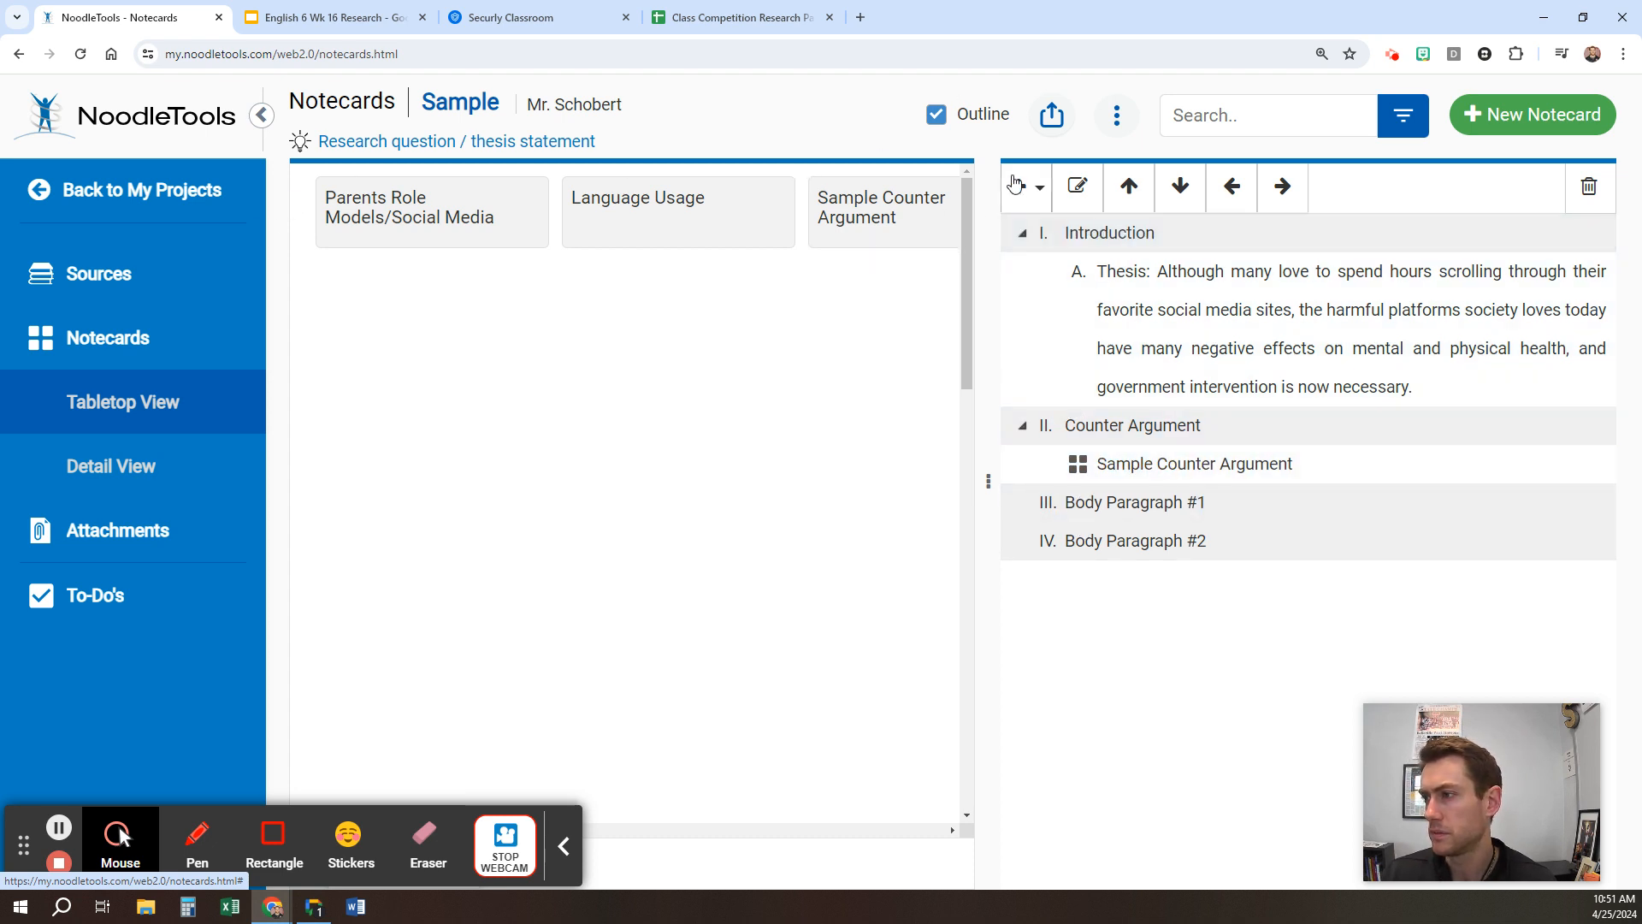
Step: Add a sibling topic after Body Paragraph #2 in the outline and name it "Body Paragraph #3"
left_click(1143, 575)
type("Body p")
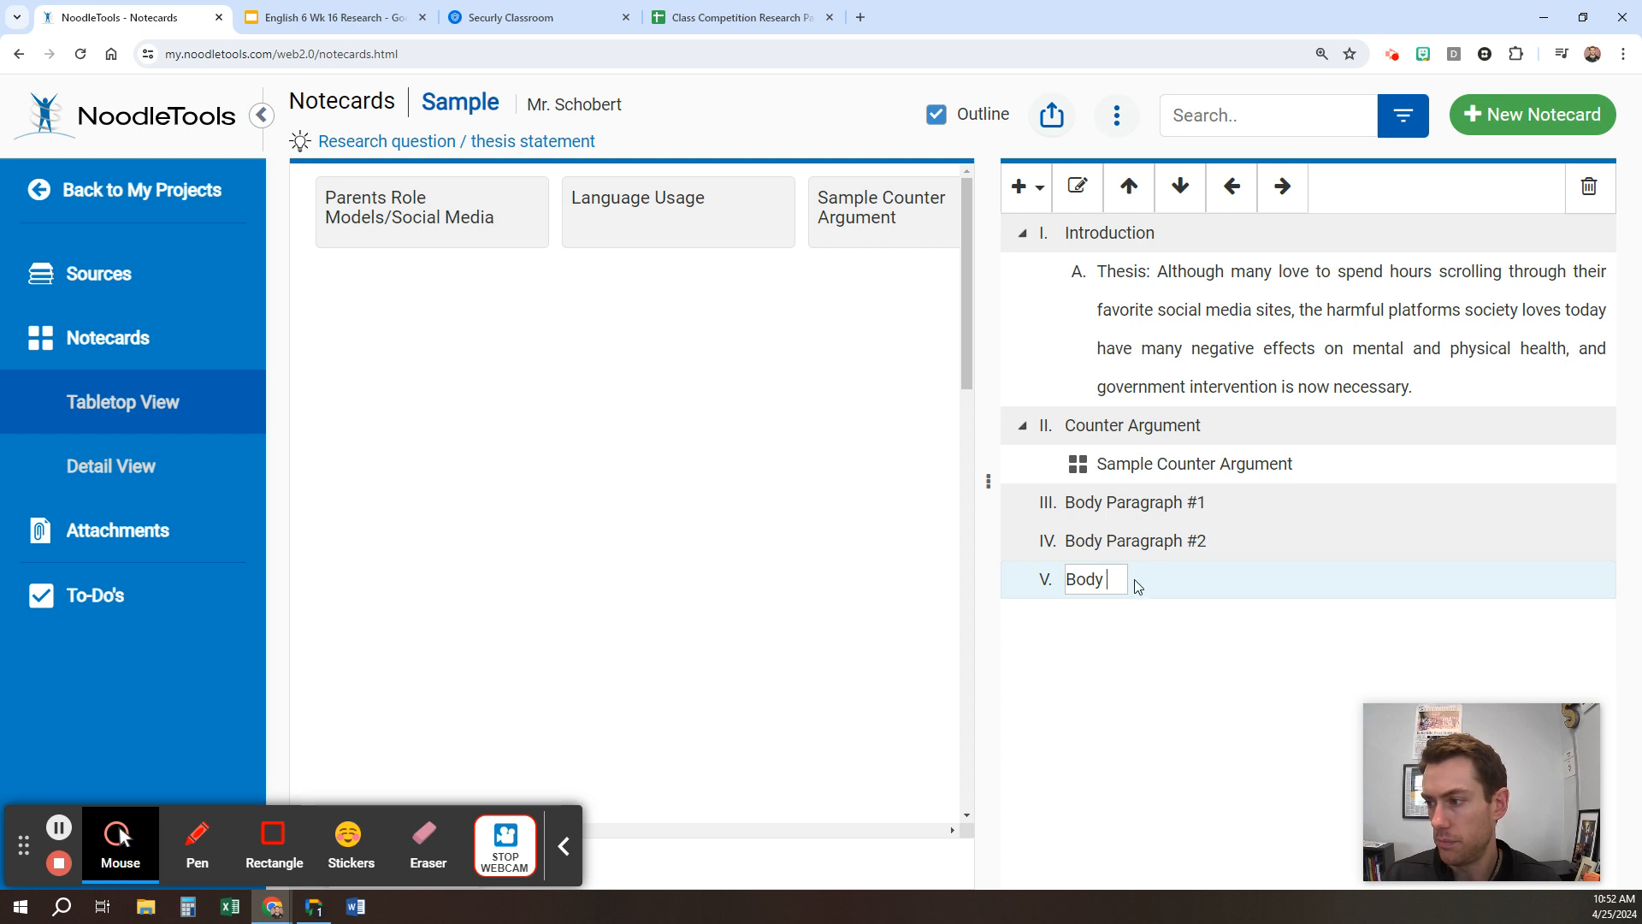
key("BackSpace")
type("P")
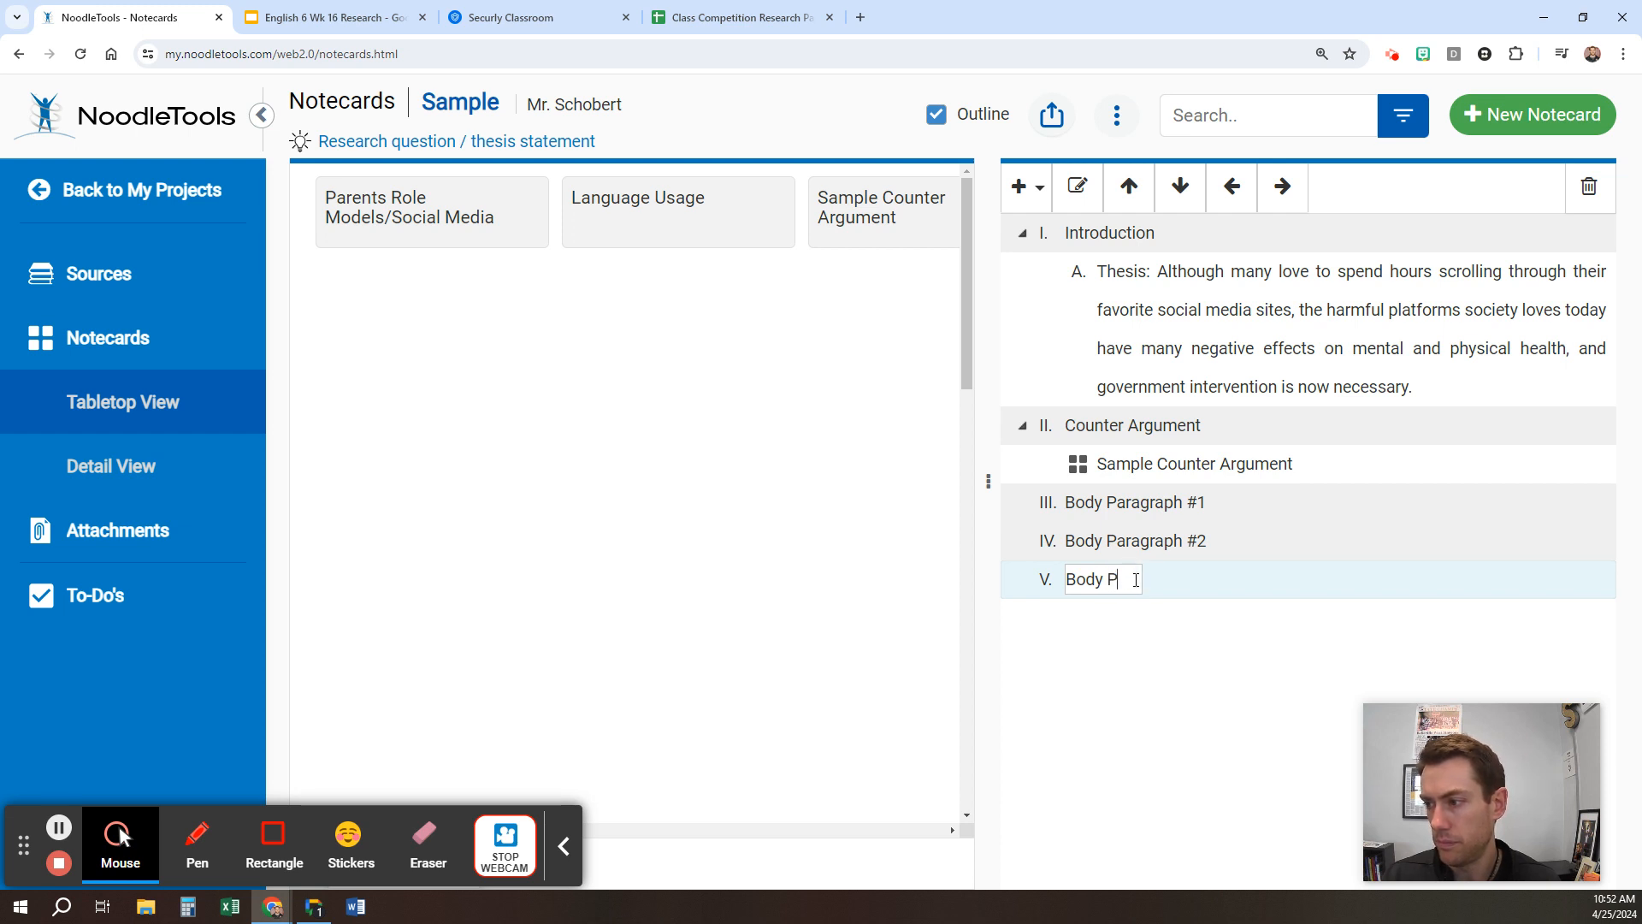
type("aragraph #3")
key("Return")
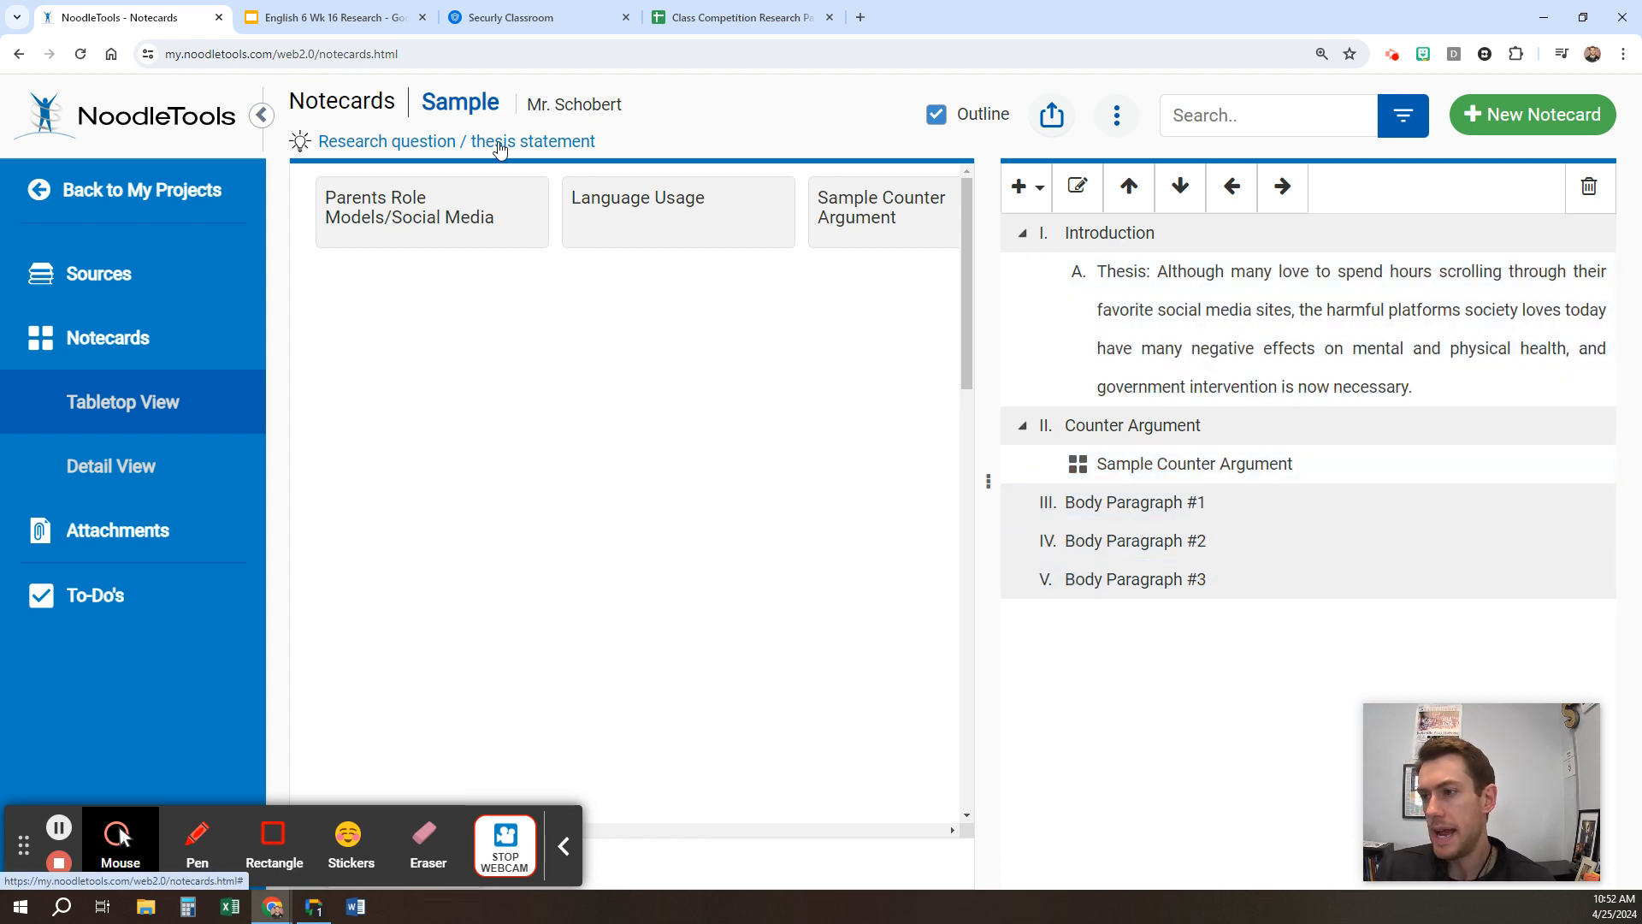
Step: Add a final sibling topic named "Conclusion" after Body Paragraph #3
left_click(1023, 188)
left_click(1030, 234)
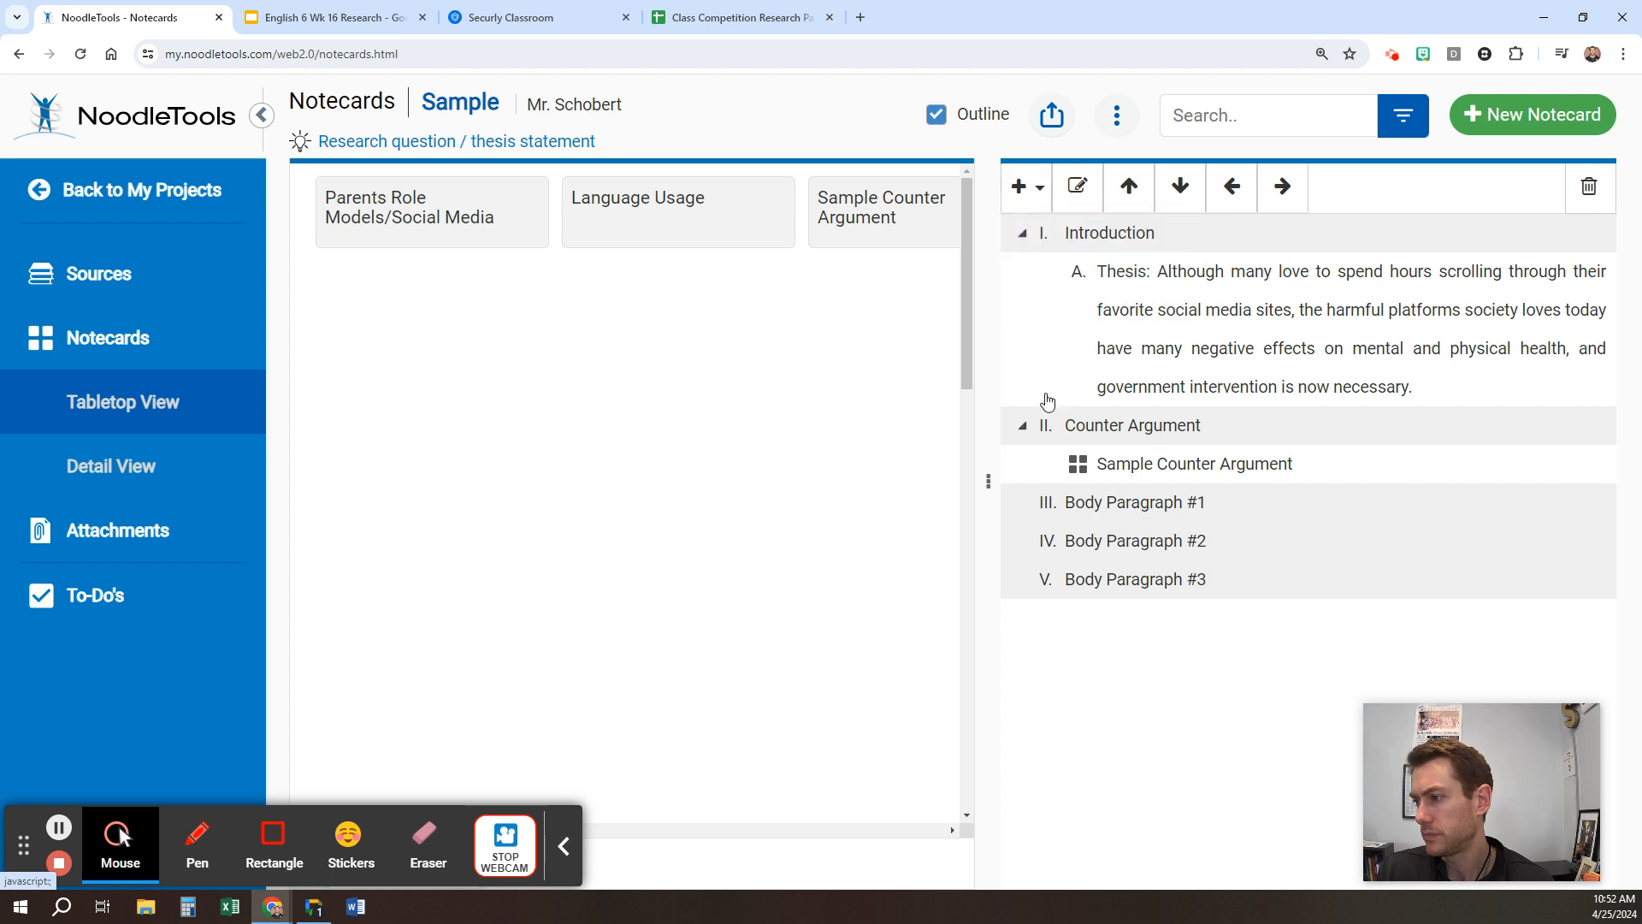
type("Conclusion")
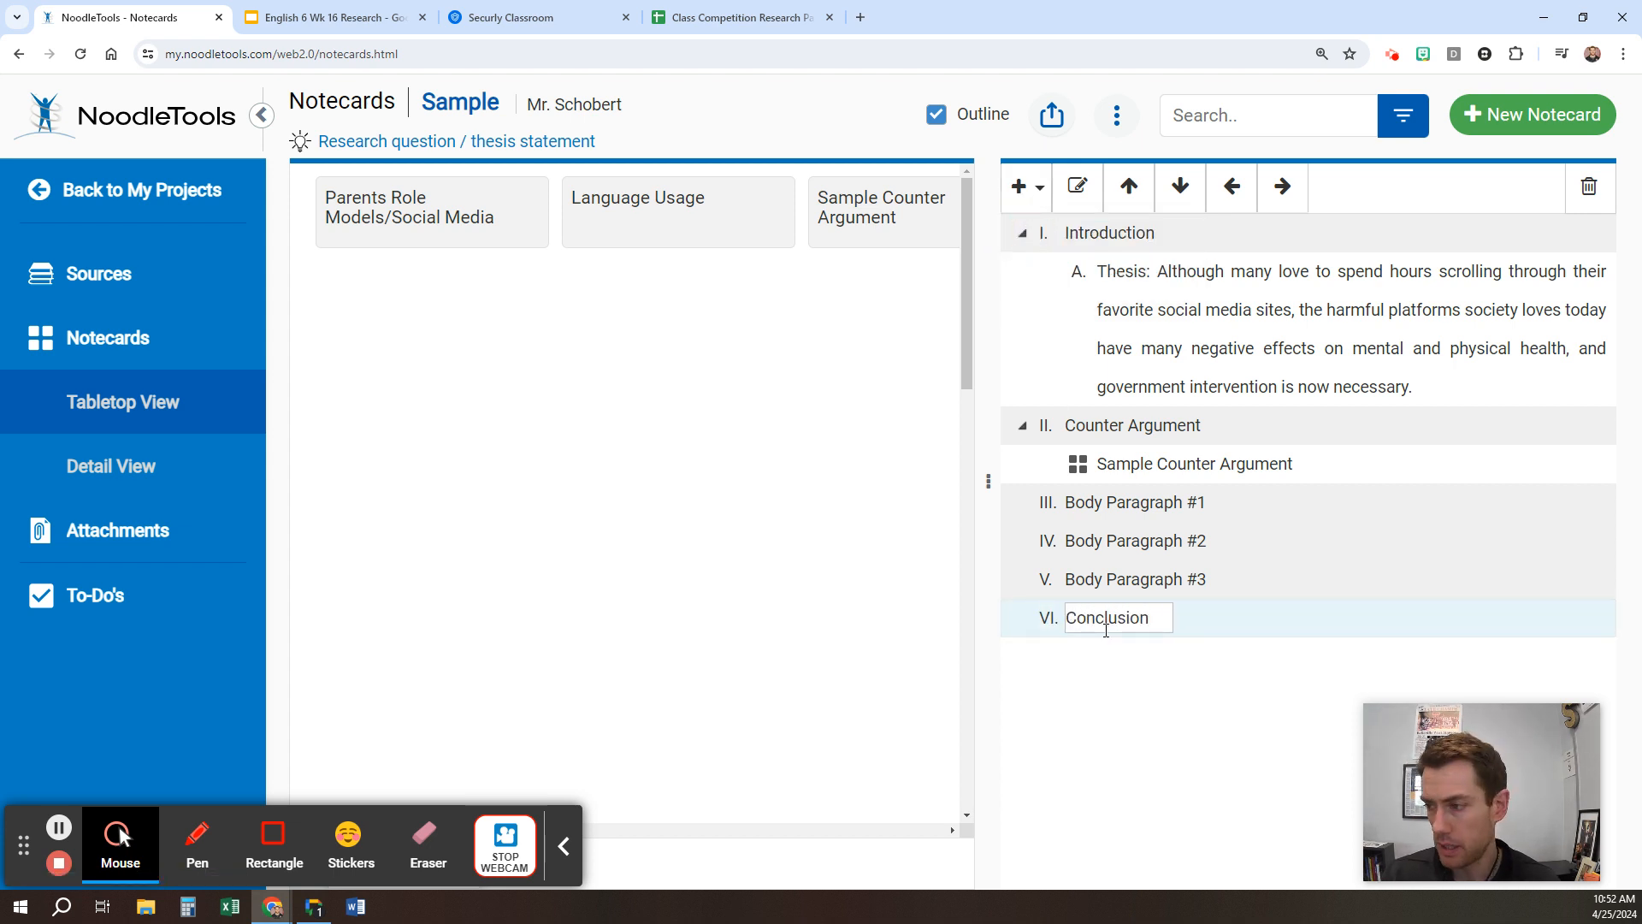
key("Return")
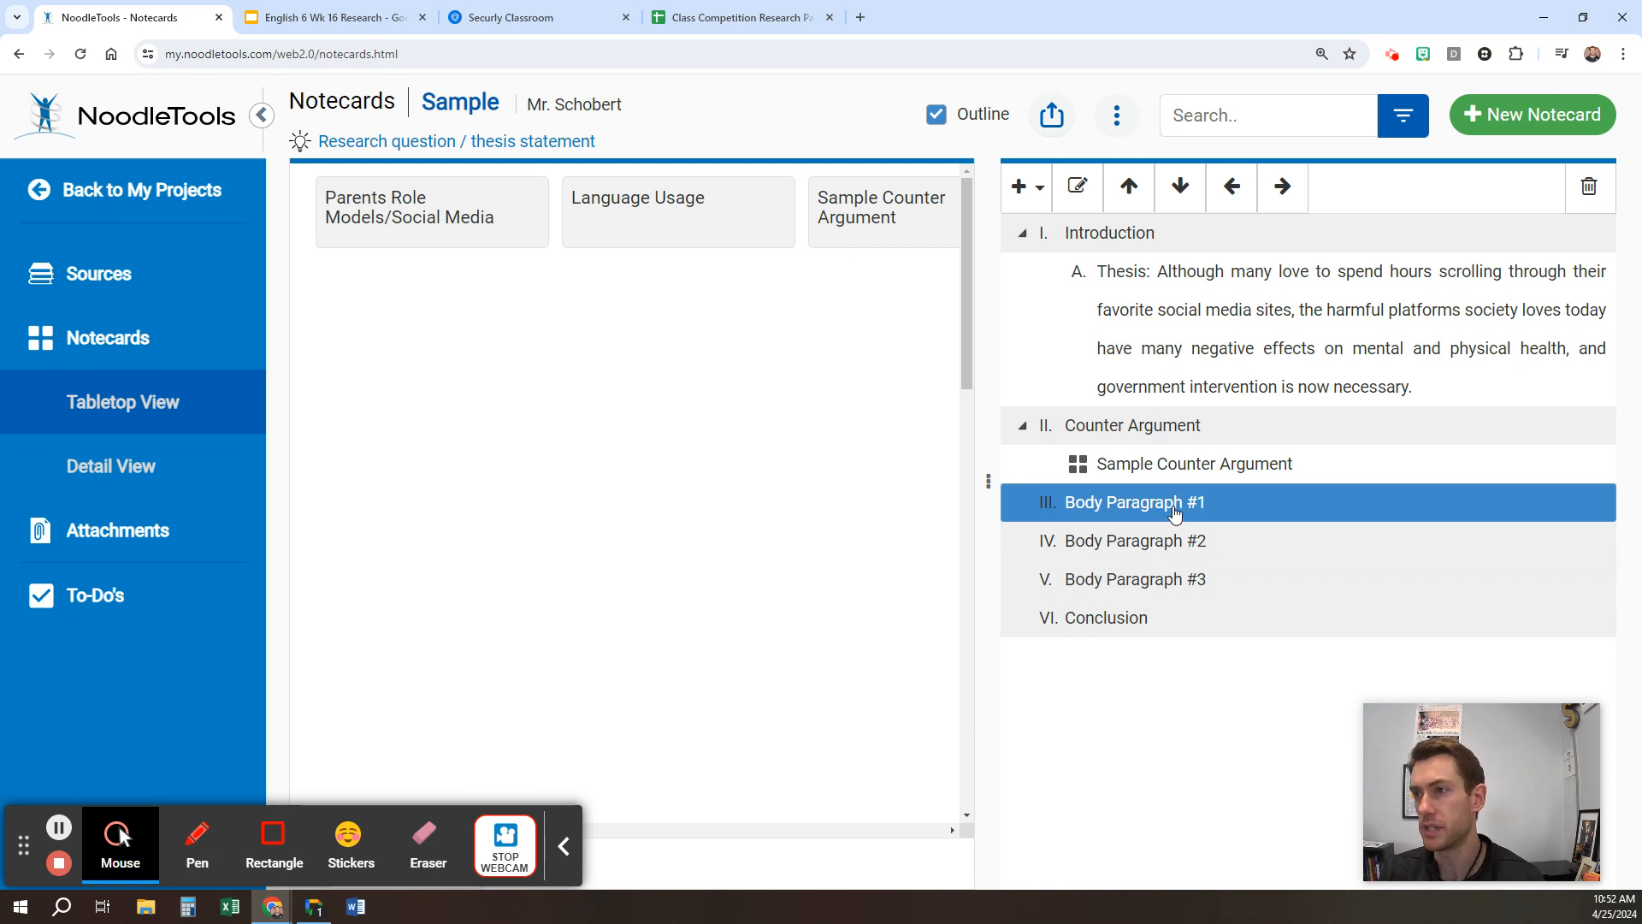
Step: Switch to the Google Slides outline template and review the example thesis sentence under Introduction for body paragraph themes
left_click(334, 18)
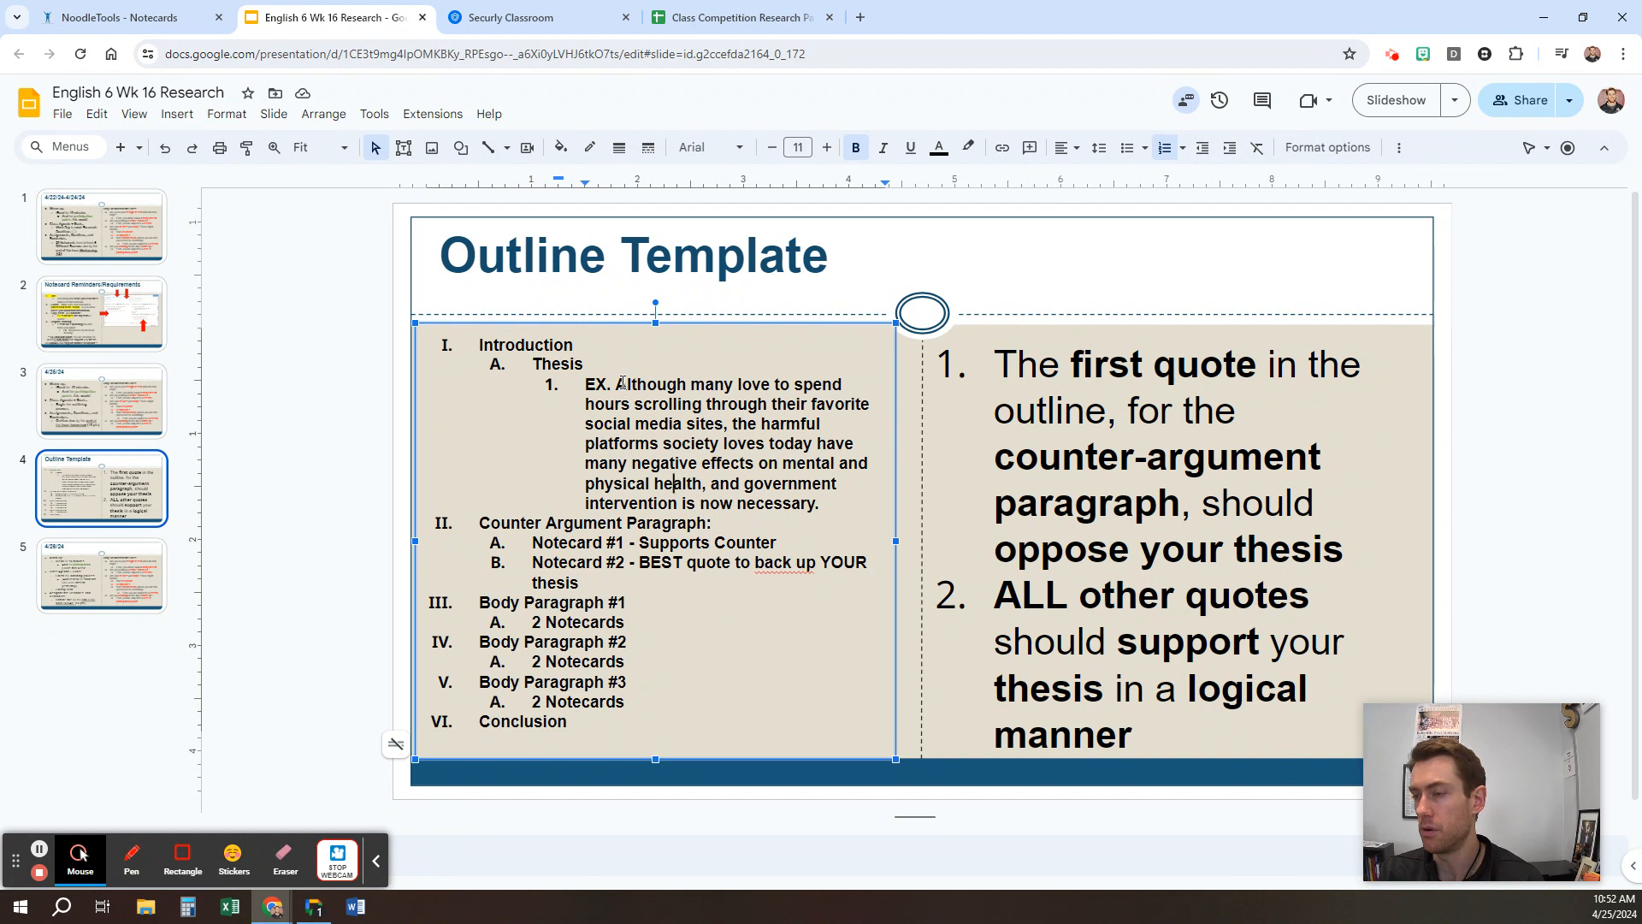
left_click_drag(622, 386, 822, 503)
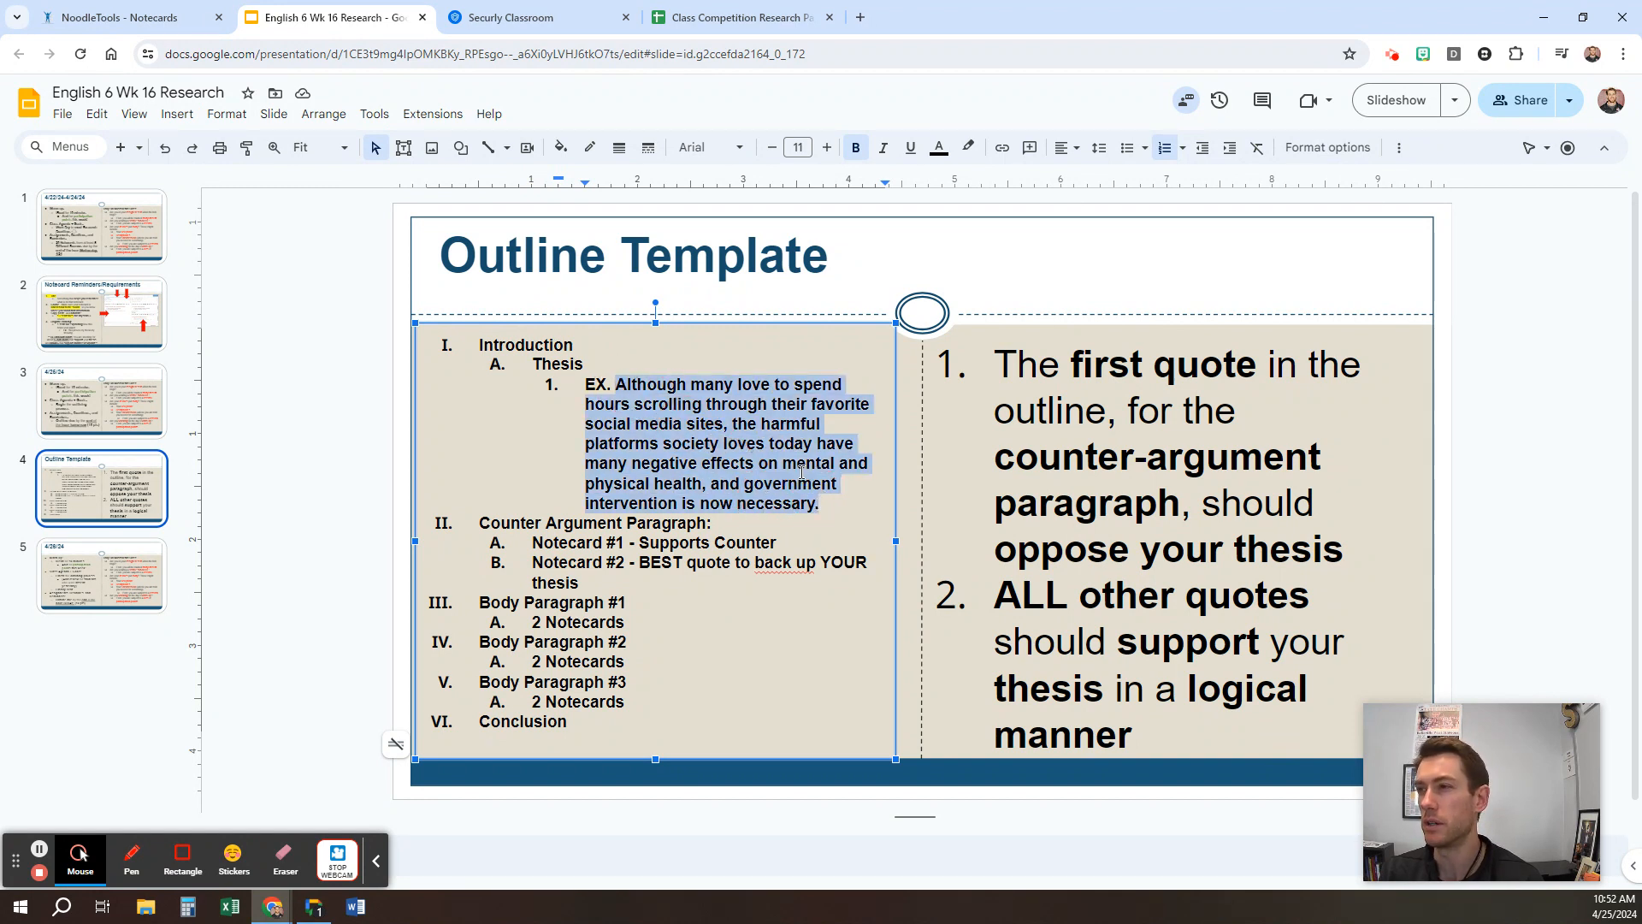
left_click(801, 471)
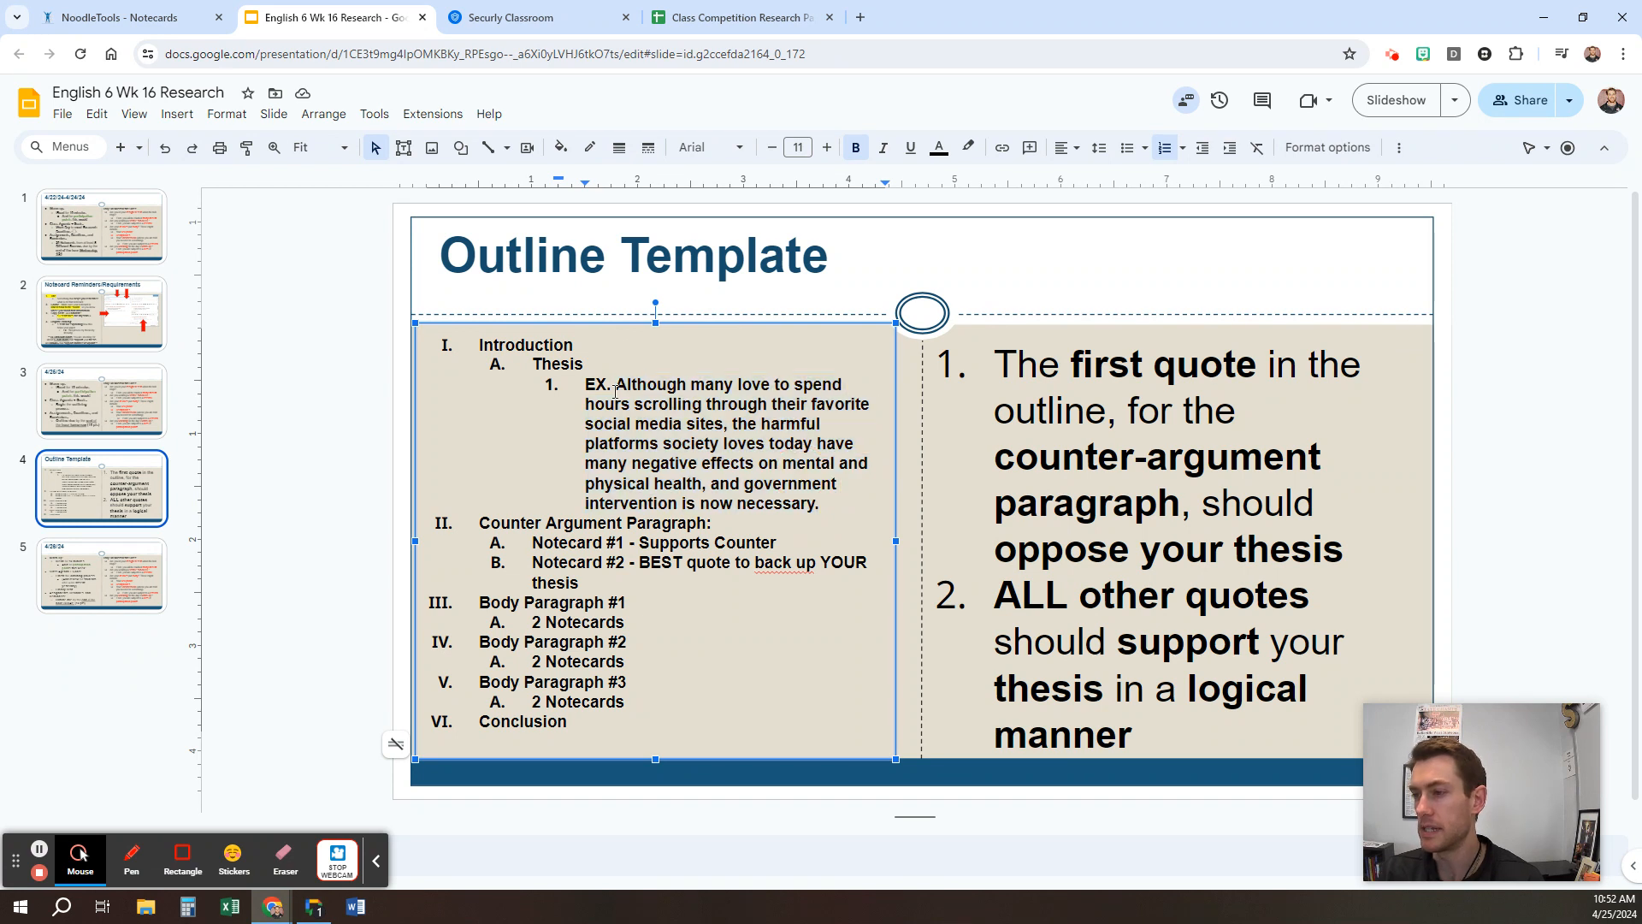
mouse_move(613, 386)
left_mouse_down()
mouse_move(851, 404)
mouse_move(717, 420)
mouse_move(799, 425)
mouse_move(714, 447)
mouse_move(850, 443)
mouse_move(809, 457)
mouse_move(834, 491)
mouse_move(697, 483)
mouse_move(831, 513)
left_mouse_up()
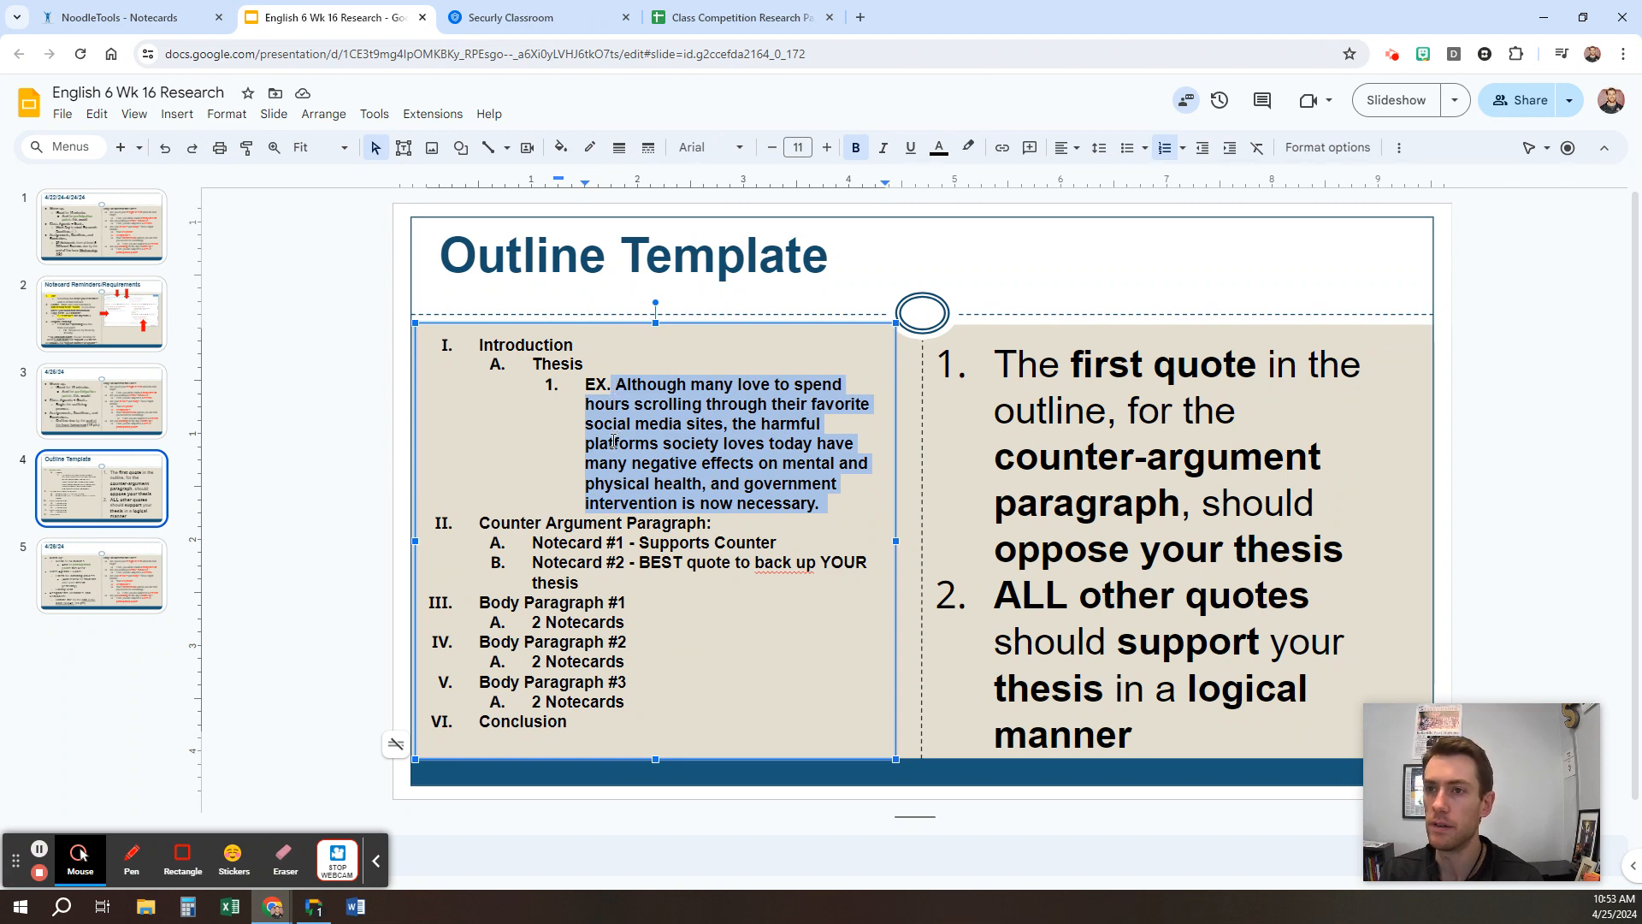
Step: Return to NoodleTools and rename the first body paragraph topic "Body Paragraph #1: Mental Health"
left_click(111, 17)
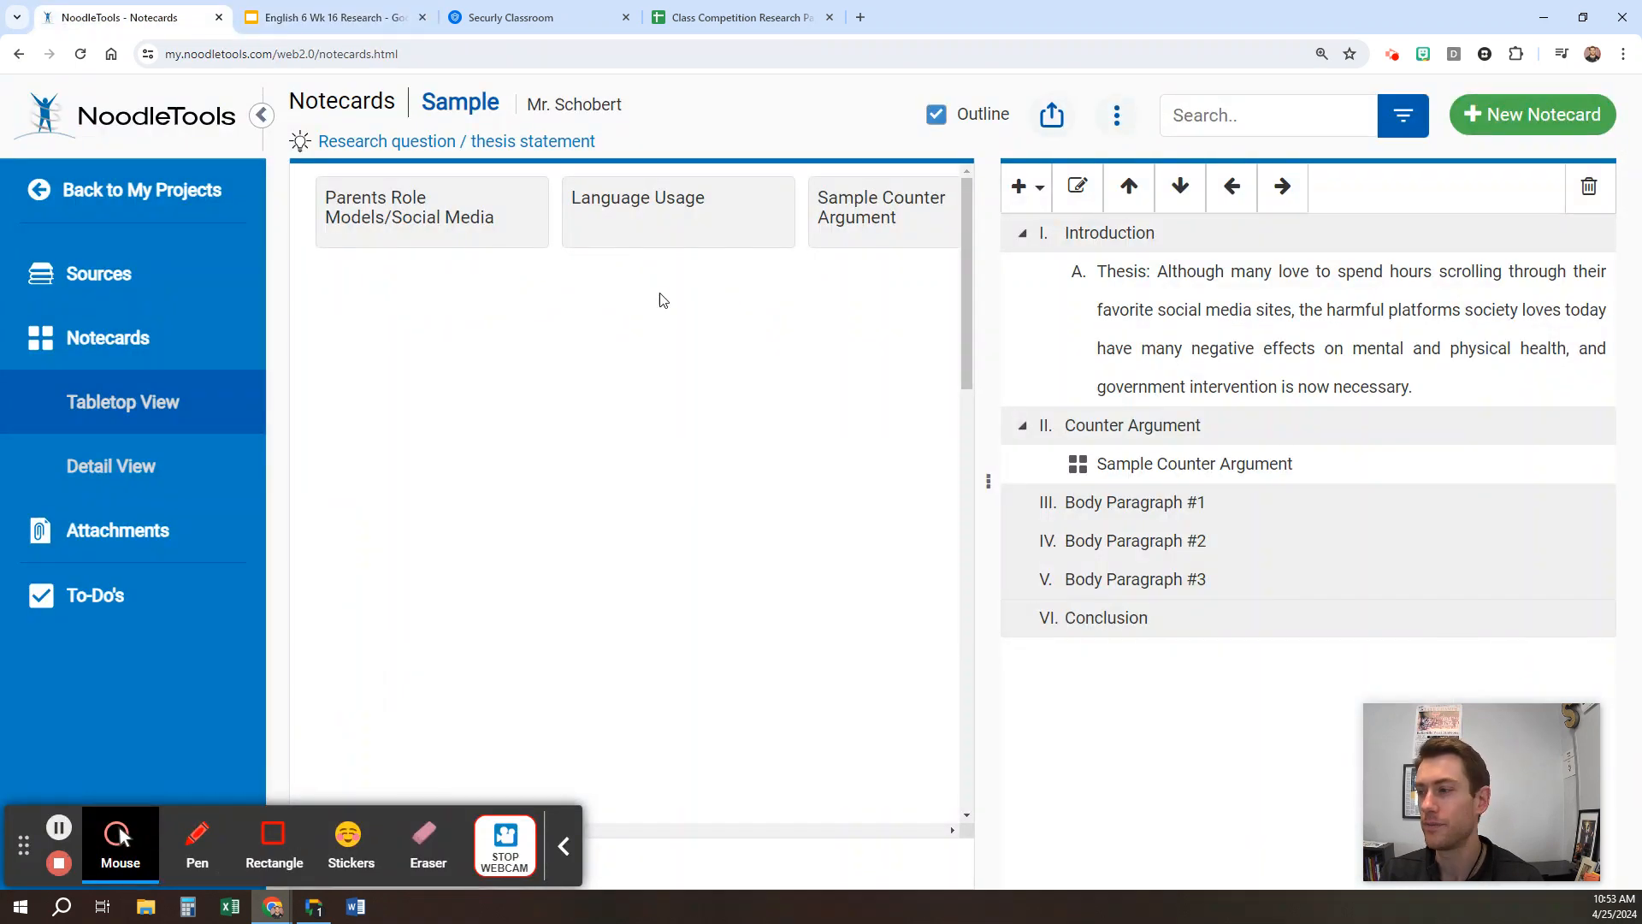
left_click(1154, 510)
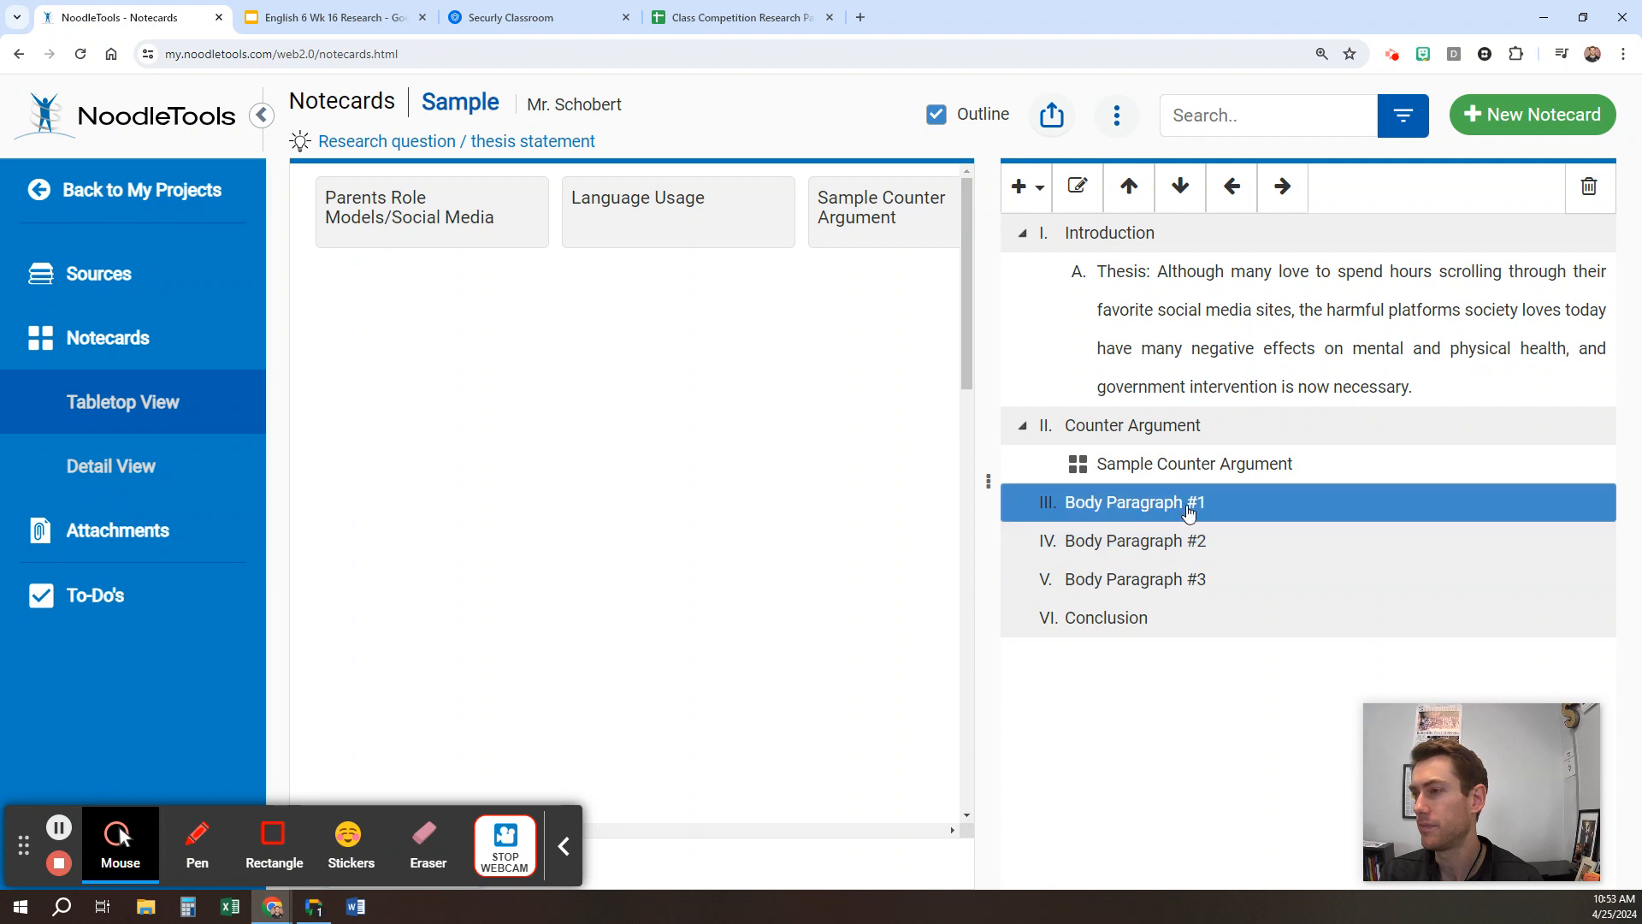
mouse_move(1187, 506)
left_mouse_down()
mouse_move(1403, 307)
mouse_move(1300, 513)
mouse_move(1357, 479)
mouse_move(1381, 408)
mouse_move(1274, 359)
mouse_move(1355, 385)
mouse_move(1292, 369)
mouse_move(1116, 444)
mouse_move(1101, 548)
mouse_move(1096, 502)
mouse_move(1272, 351)
mouse_move(1220, 513)
mouse_move(1206, 517)
mouse_move(1368, 292)
mouse_move(1185, 502)
mouse_move(1238, 479)
left_mouse_up()
left_click(1191, 502)
left_click(1208, 502)
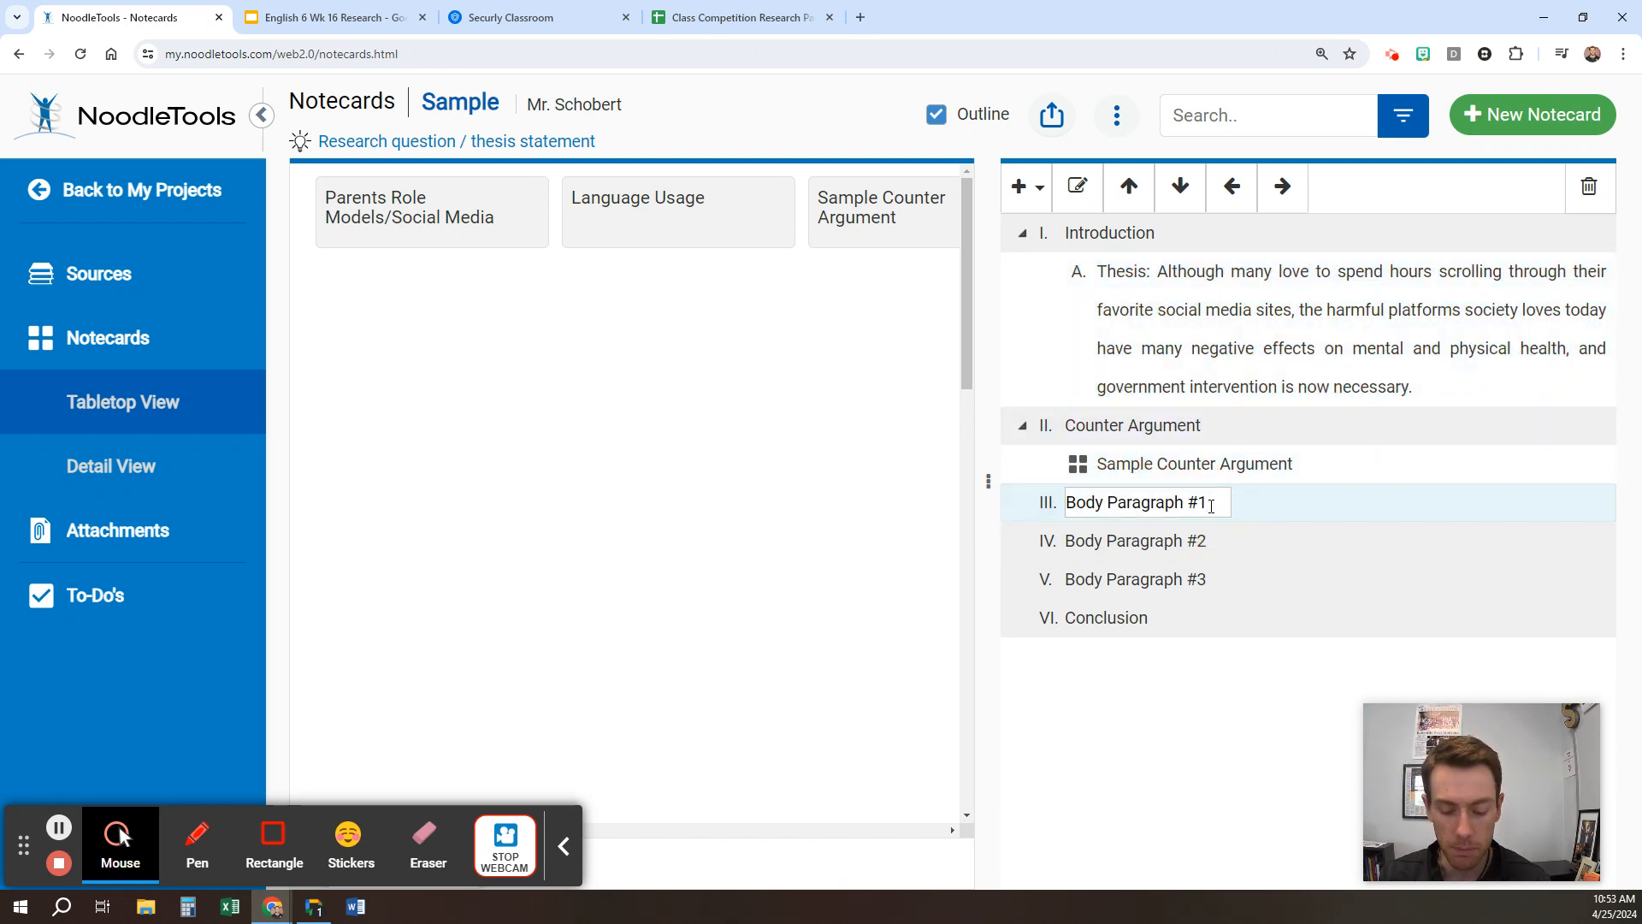
type("M")
key("BackSpace")
type("Mental Health")
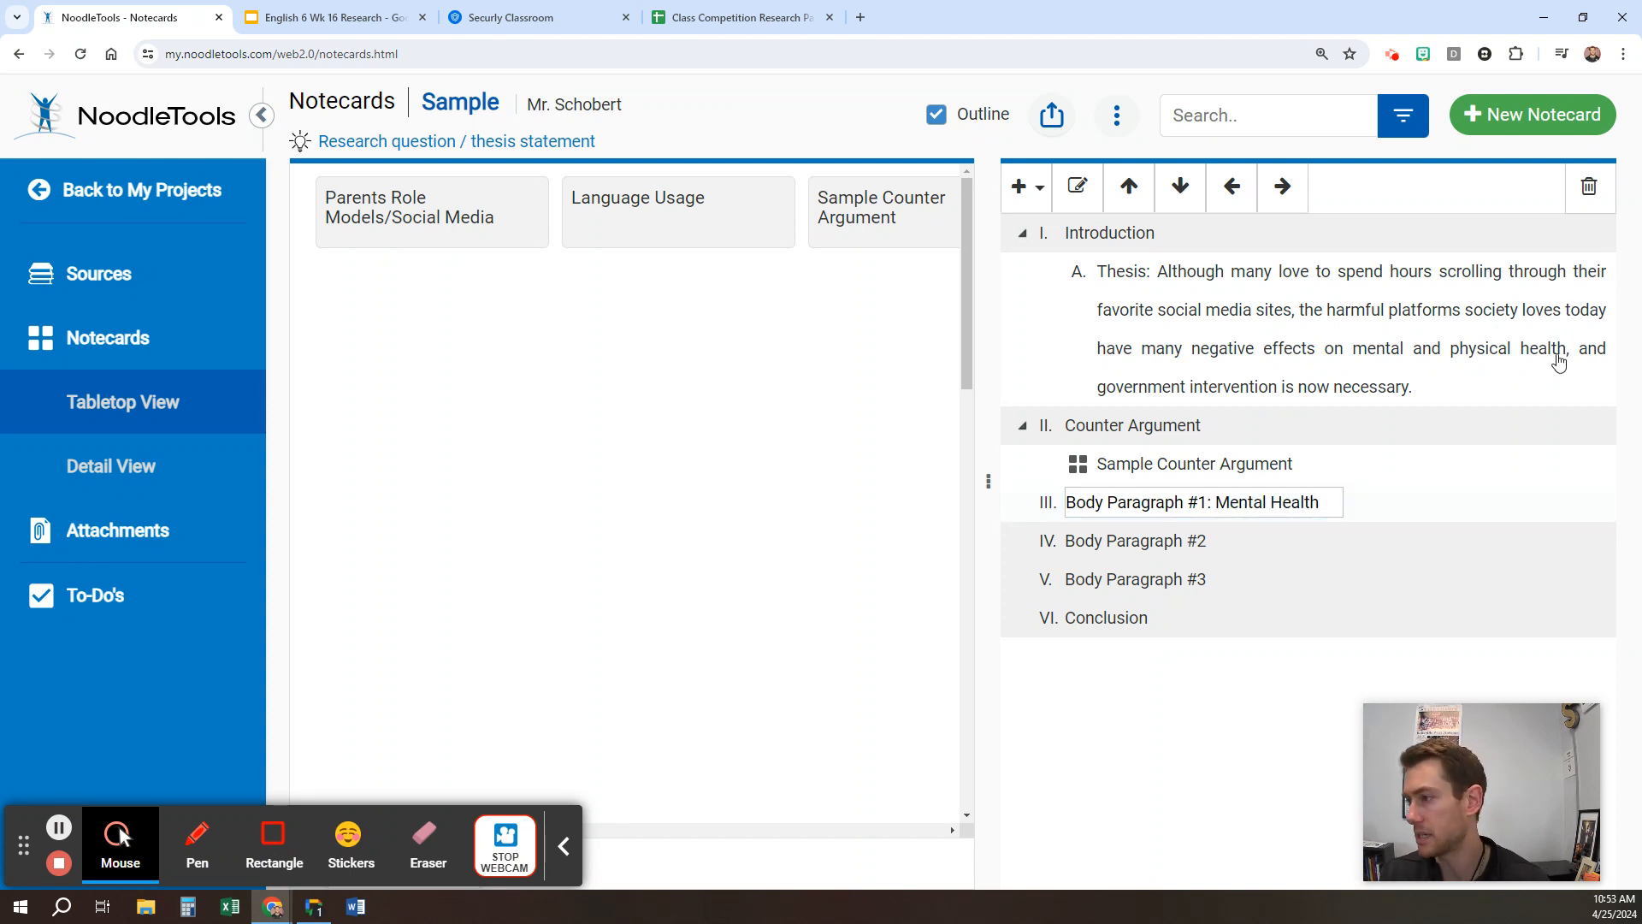
left_click(1368, 389)
Step: Rename the second body paragraph topic "Body Paragraph #2: Physical Health"
left_click(1111, 466)
left_click(1125, 542)
left_click(1190, 544)
left_click(1222, 542)
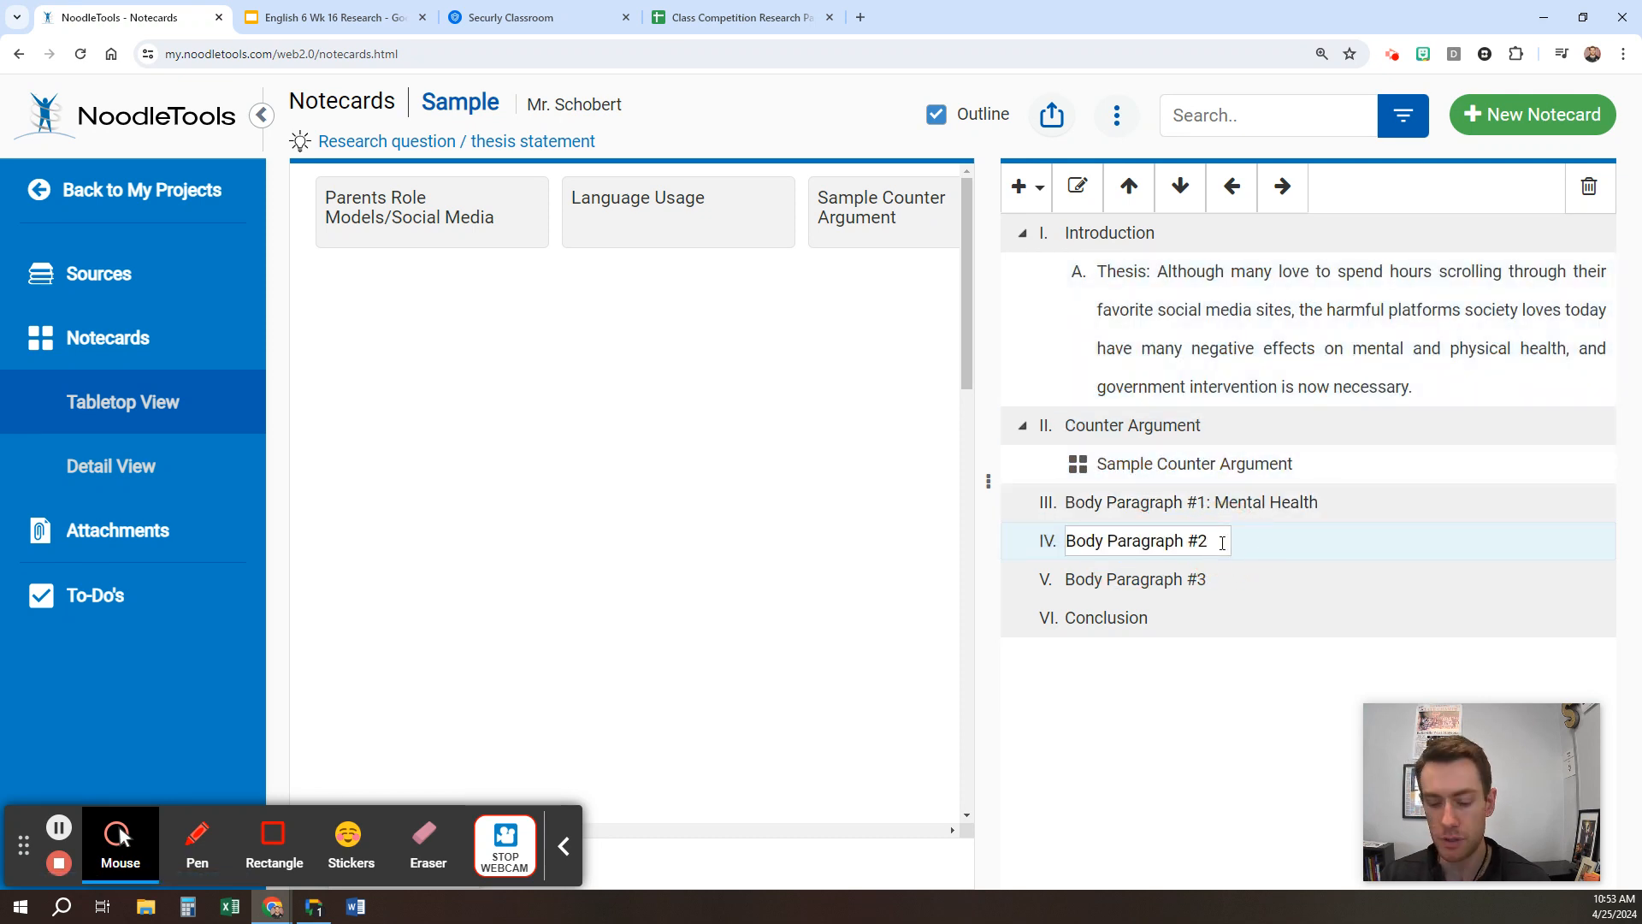
type(":")
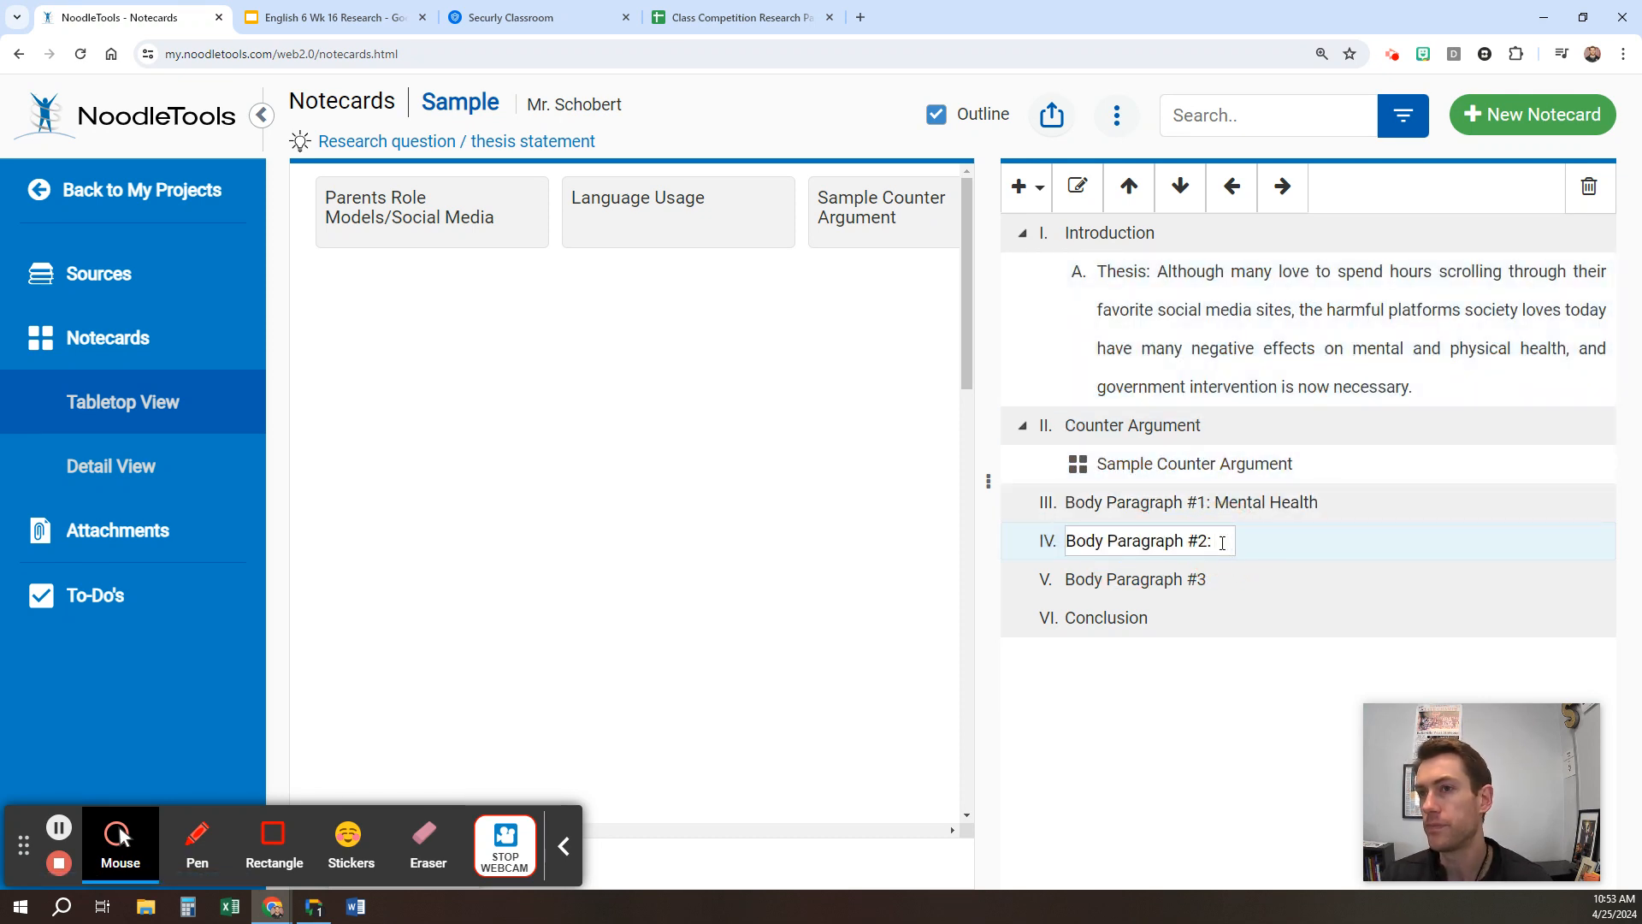
type(" Physical ")
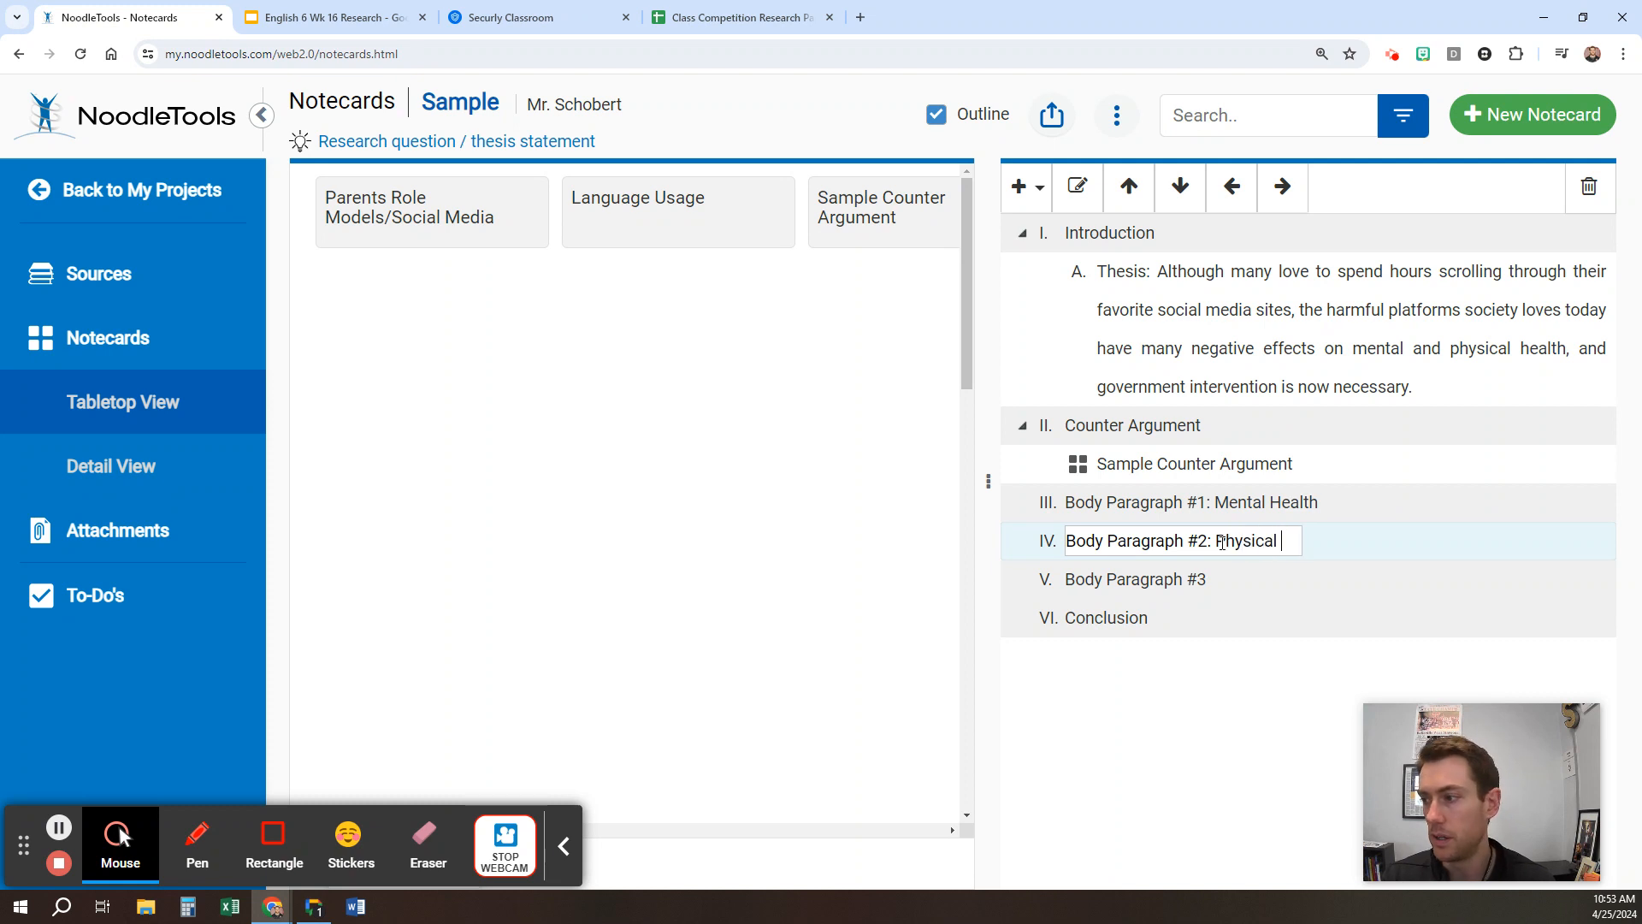
type("Health")
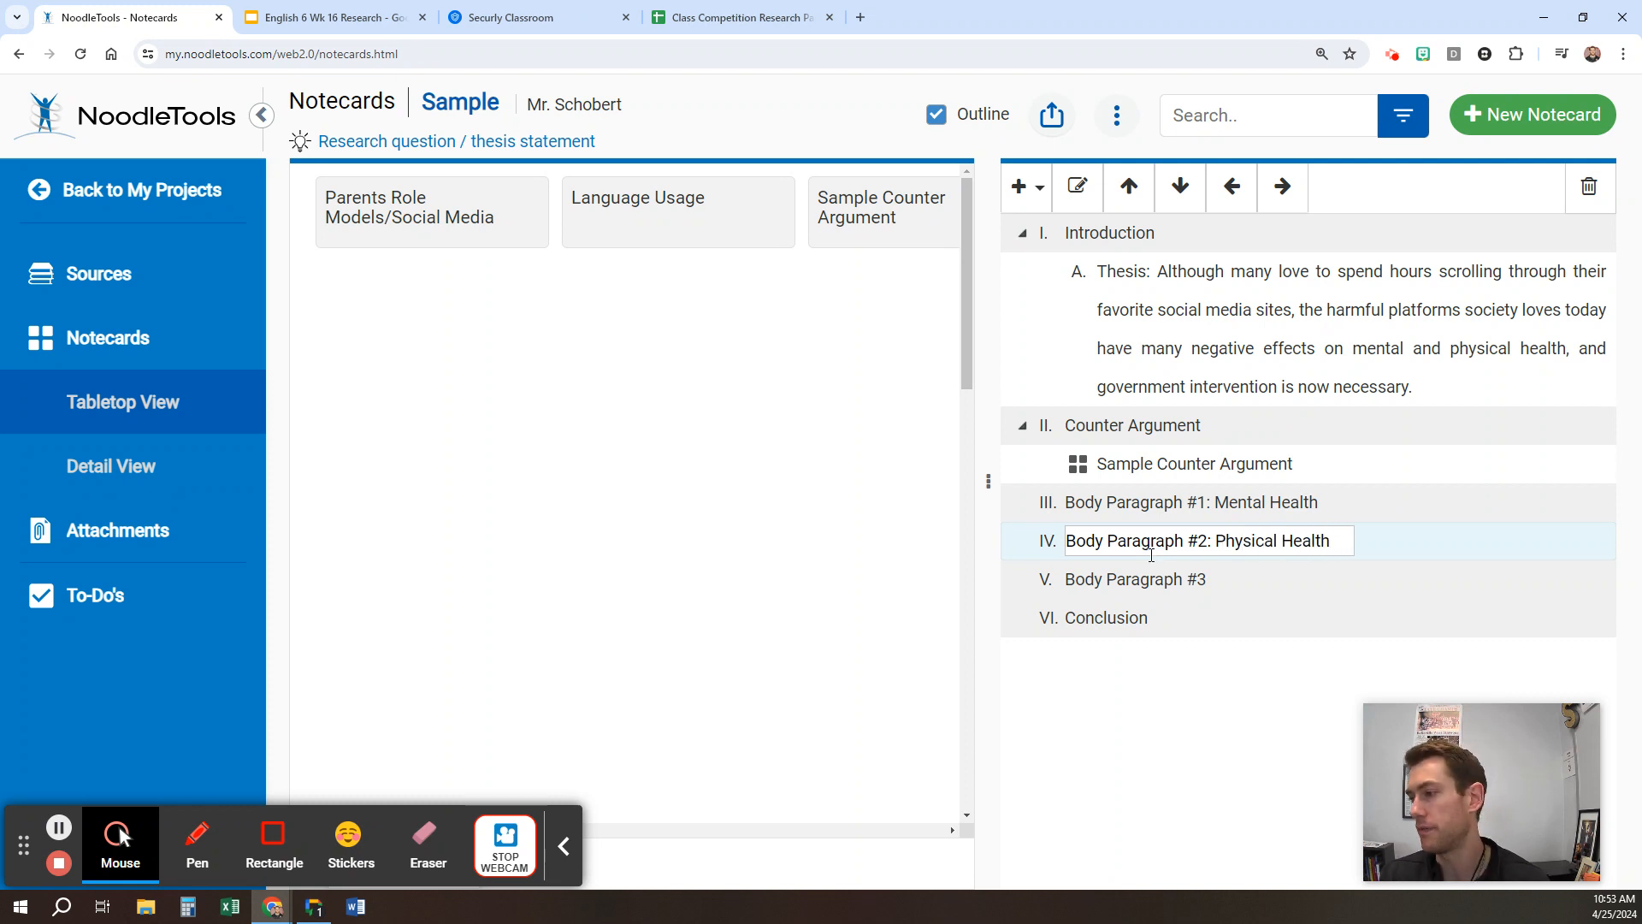
Step: Rename the third body paragraph topic "Body Paragraph #3: Solutions/Government Intervention"
left_click(1180, 578)
left_click(1192, 579)
left_click(1207, 578)
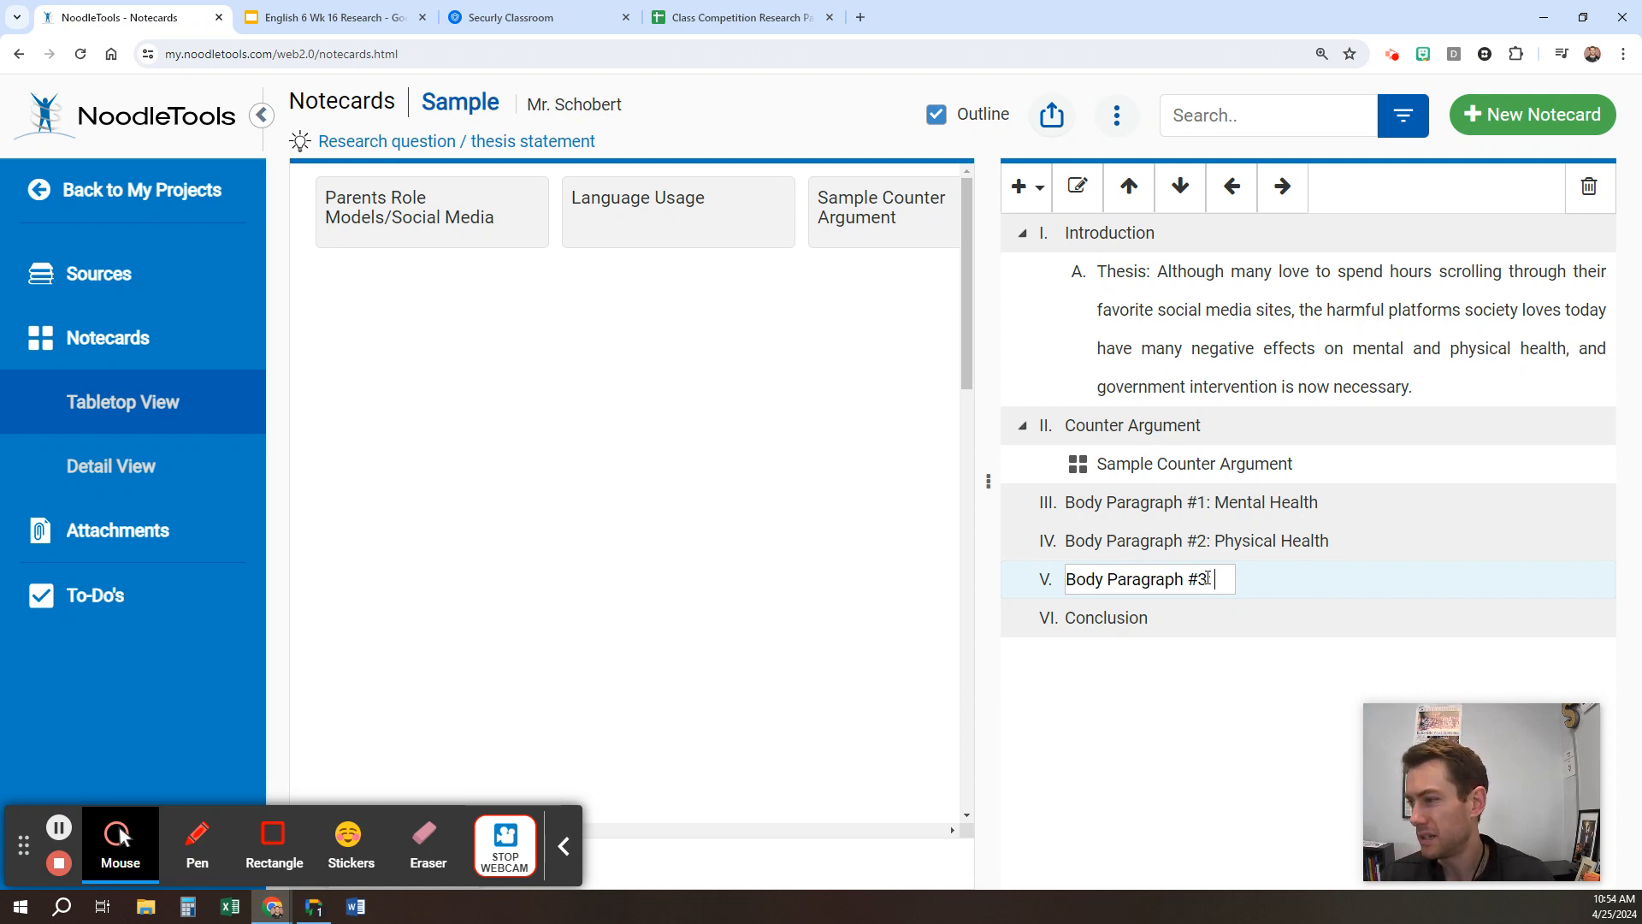
type("Solu")
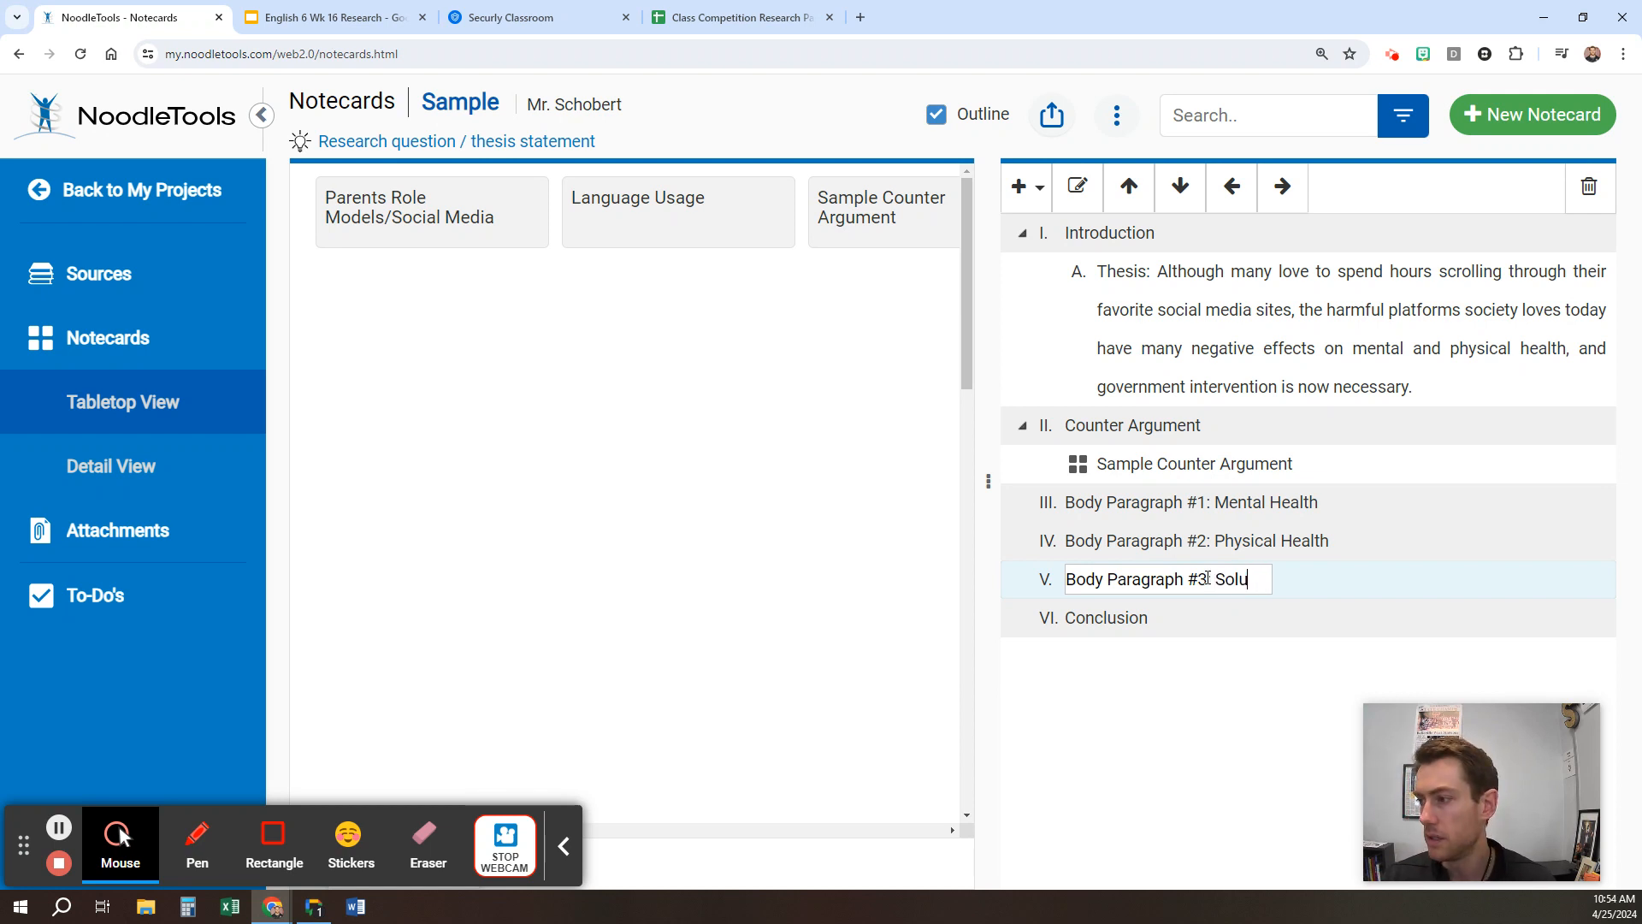
type("tions/")
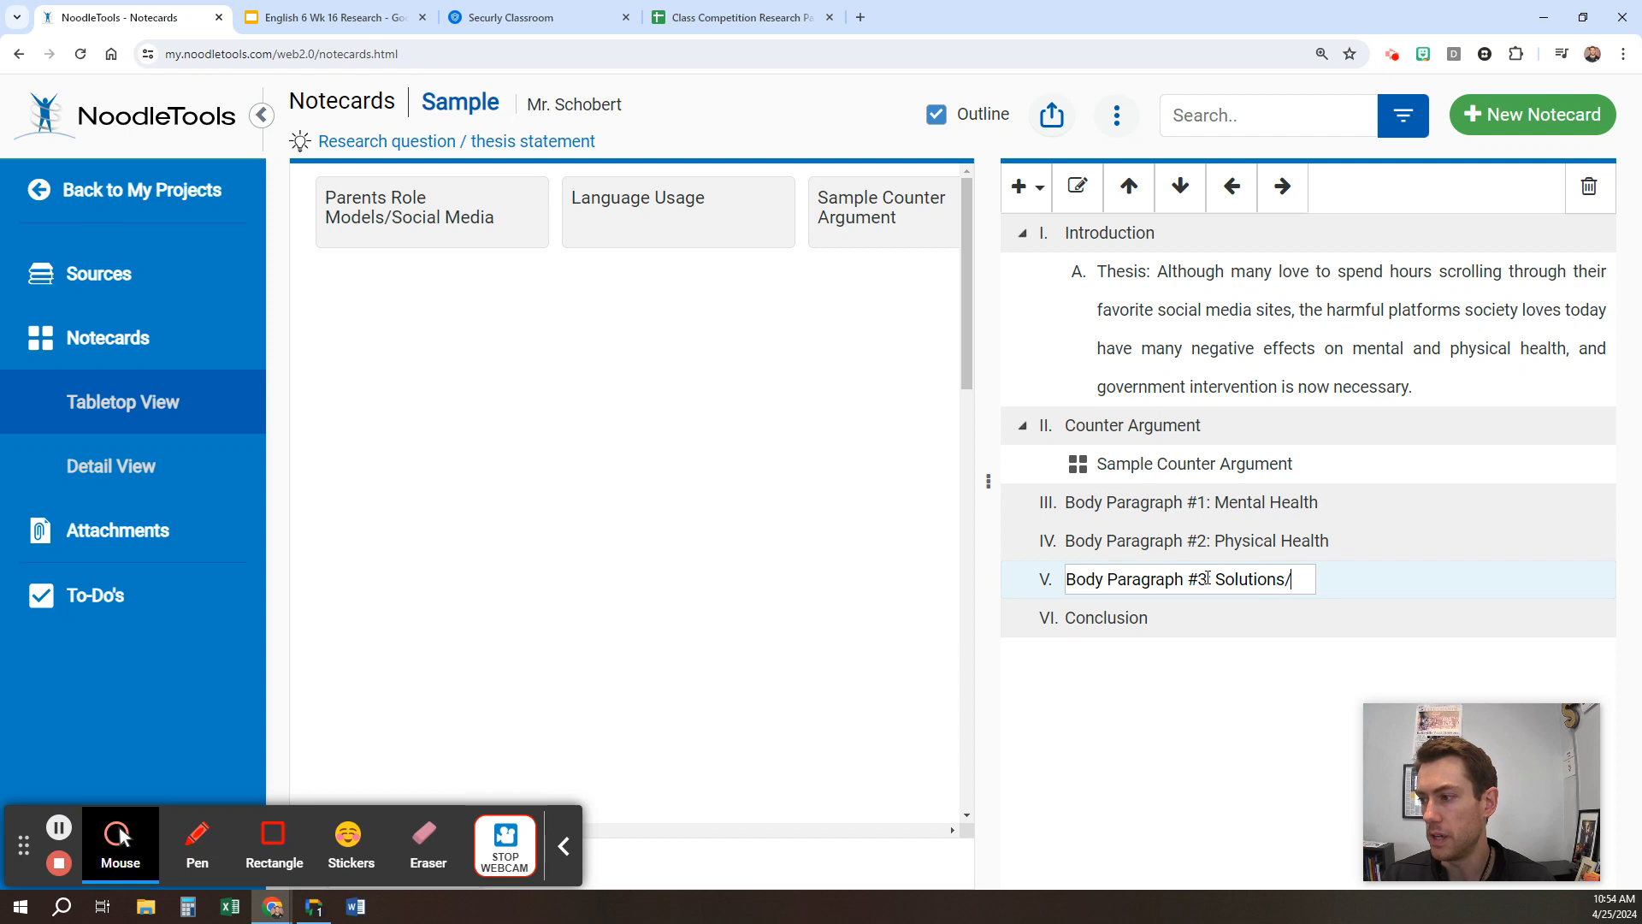
type("Government I")
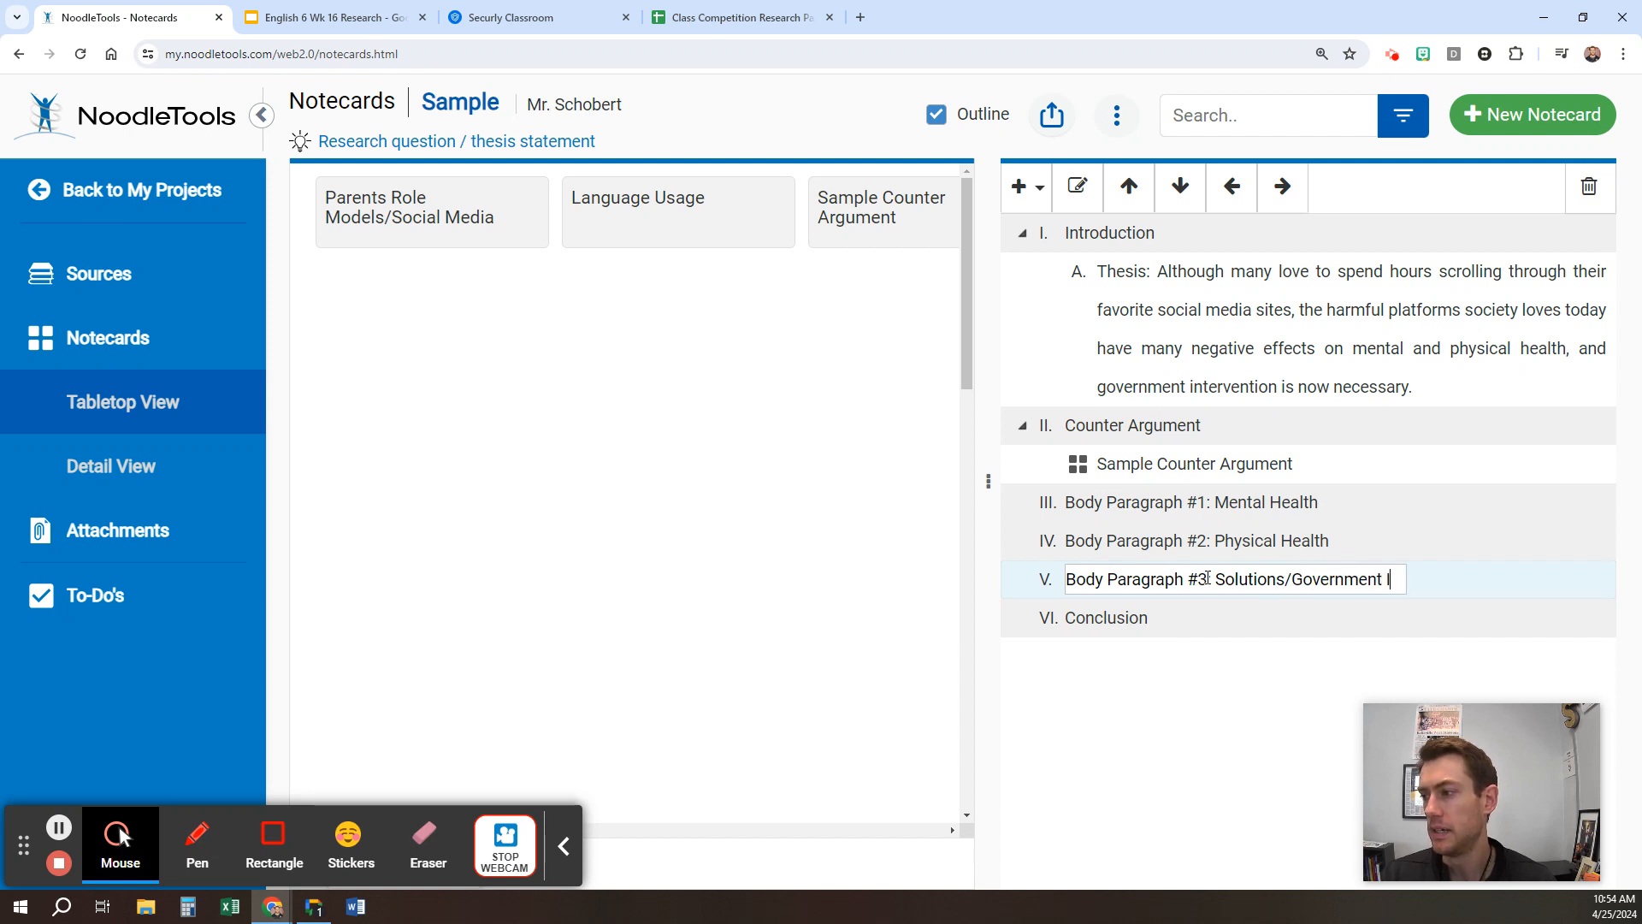
type("ntervention")
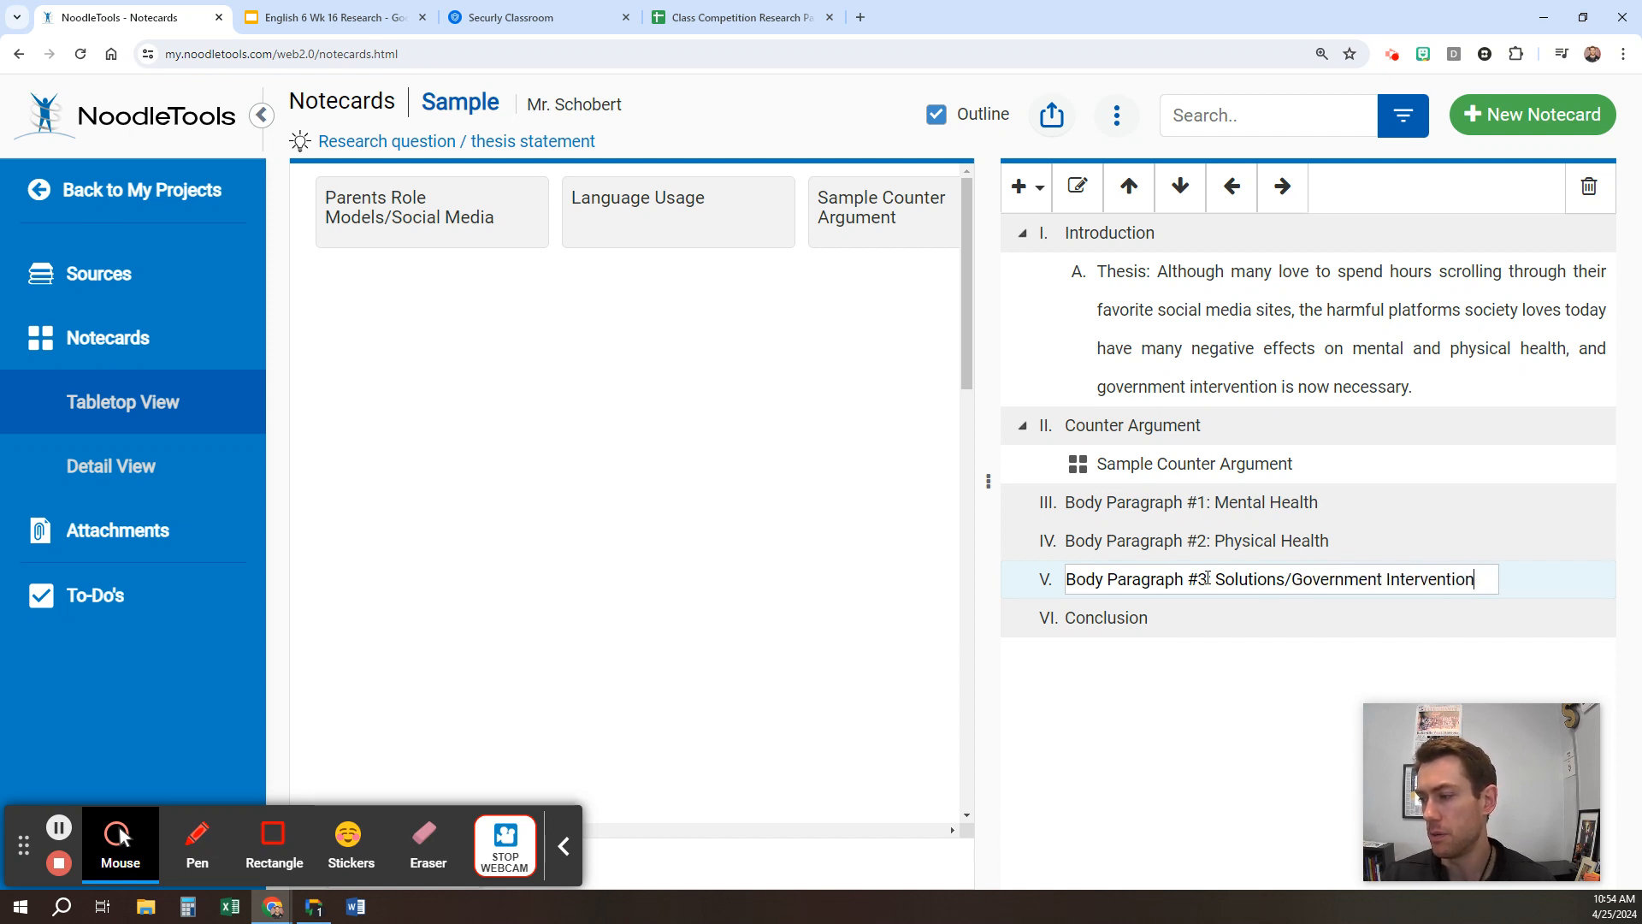
key("Return")
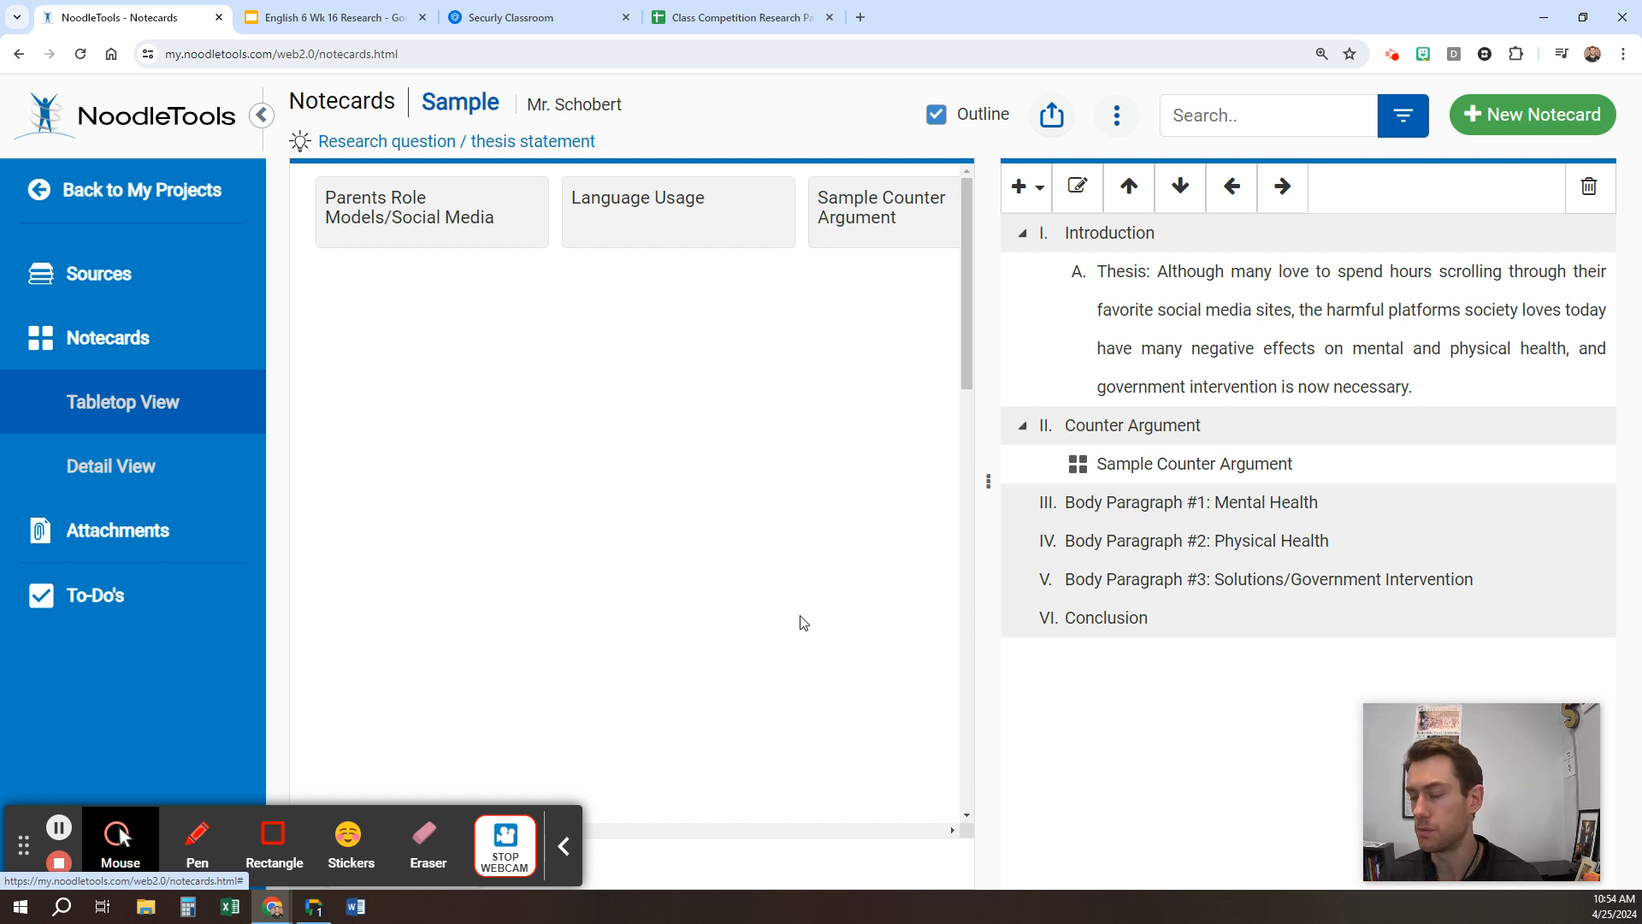
left_click(1234, 590)
left_click(1246, 539)
left_click(1209, 585)
left_click(1209, 606)
left_click(1212, 541)
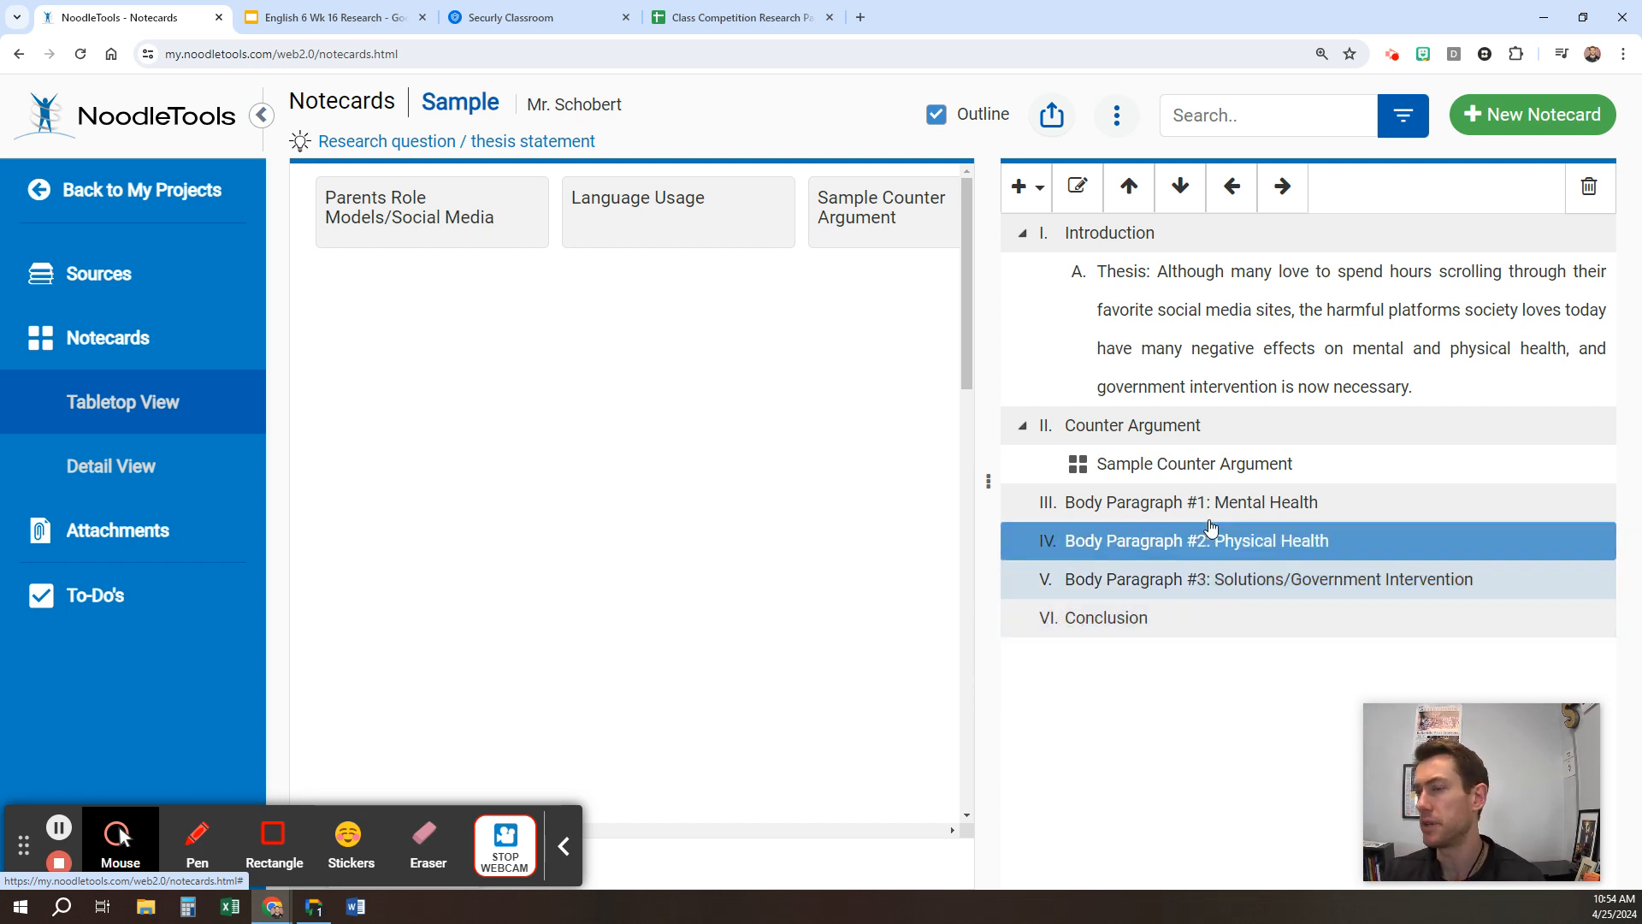
left_click(1209, 585)
left_click(1328, 309)
left_click(1292, 587)
left_click(1086, 539)
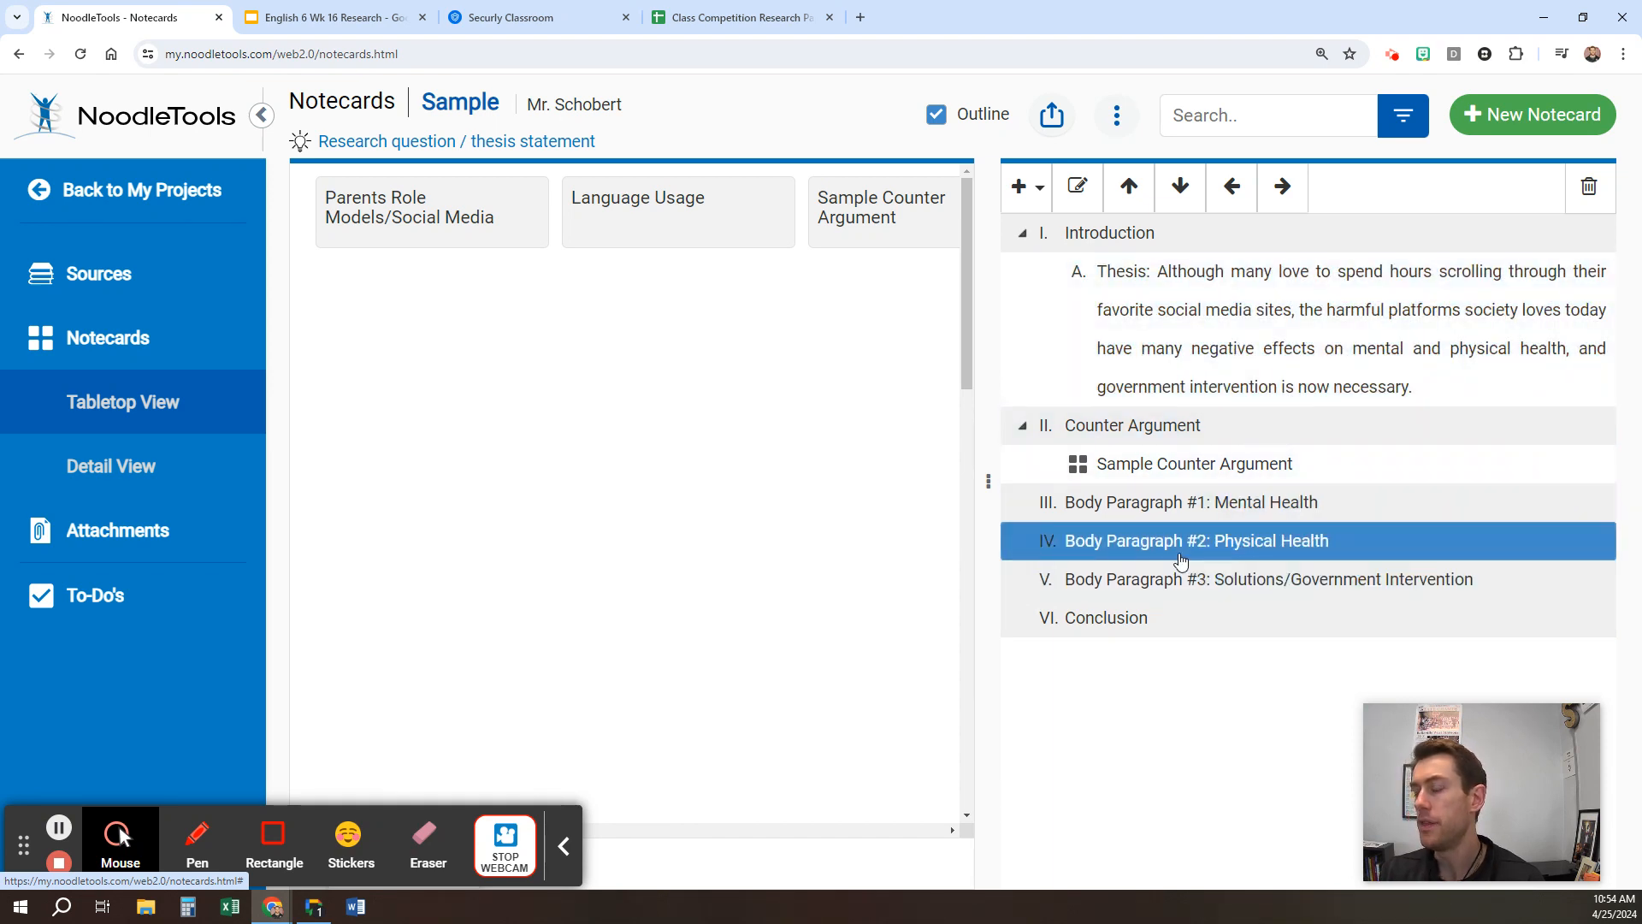
left_click(763, 554)
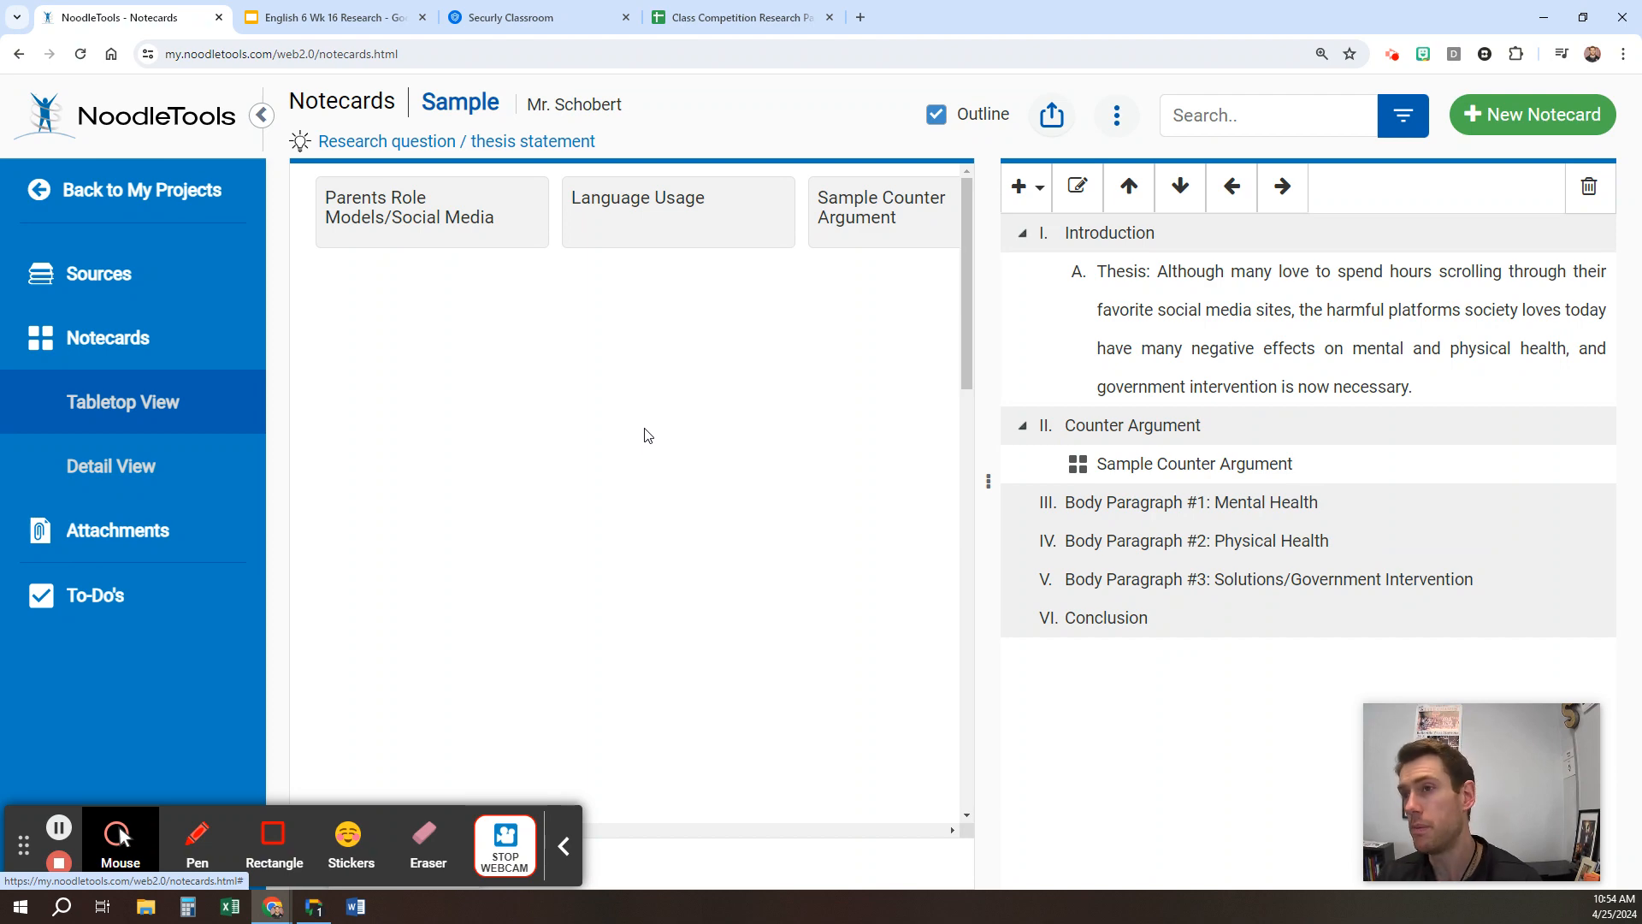
Step: Open the notecard "Parents Role Models/Social Media" to read its quotation, and leave it without editing
left_click(477, 196)
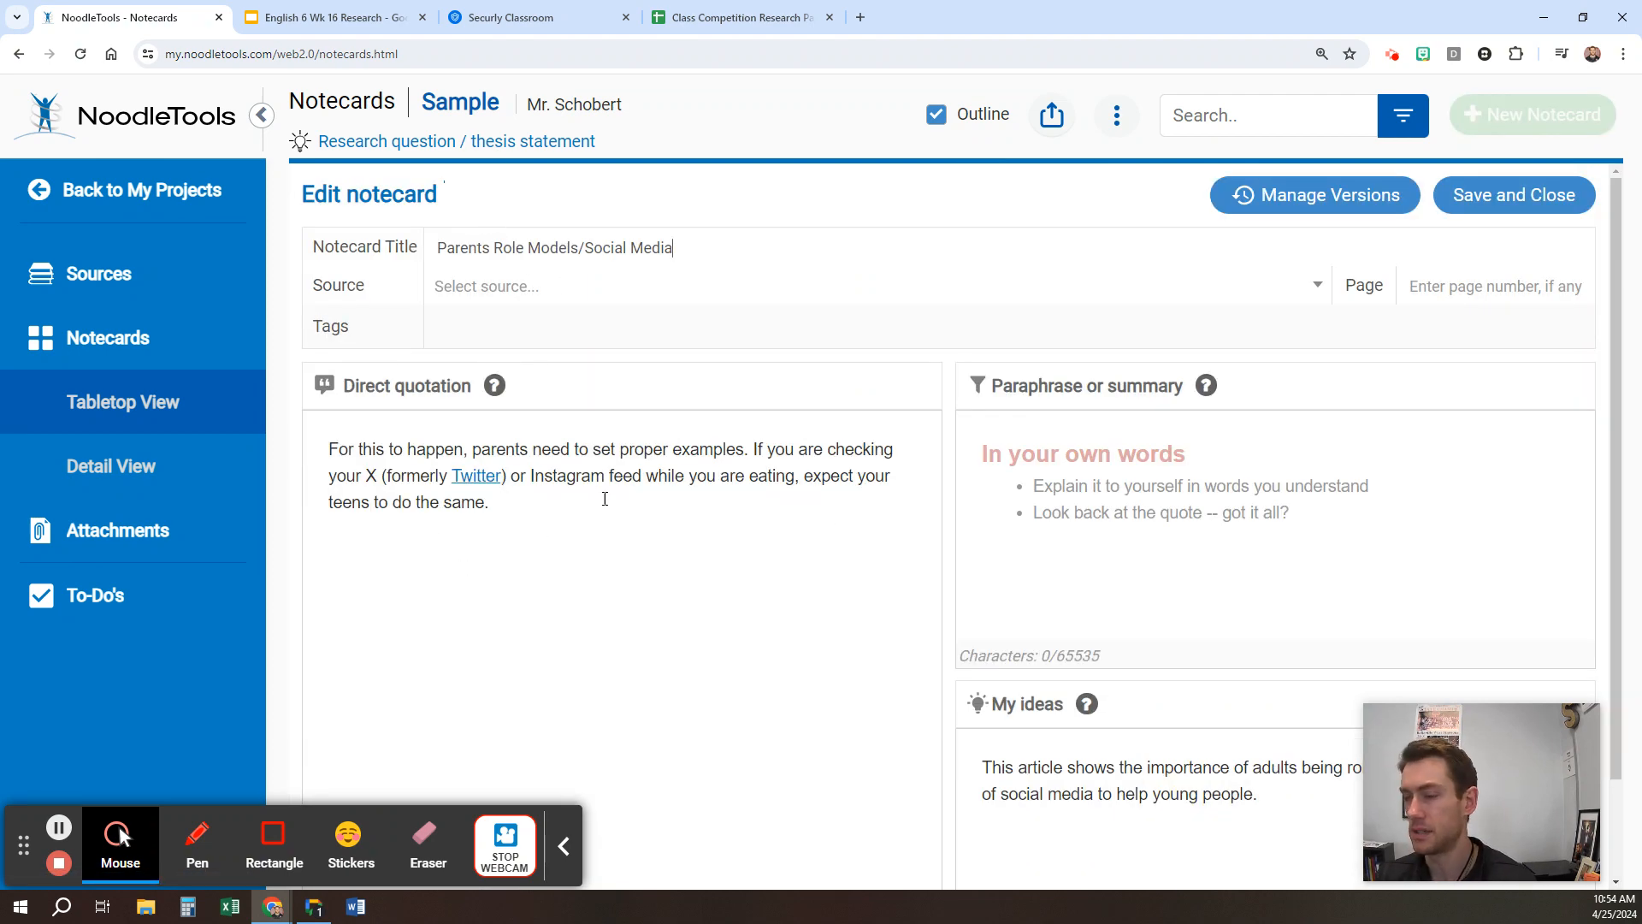
left_click(18, 54)
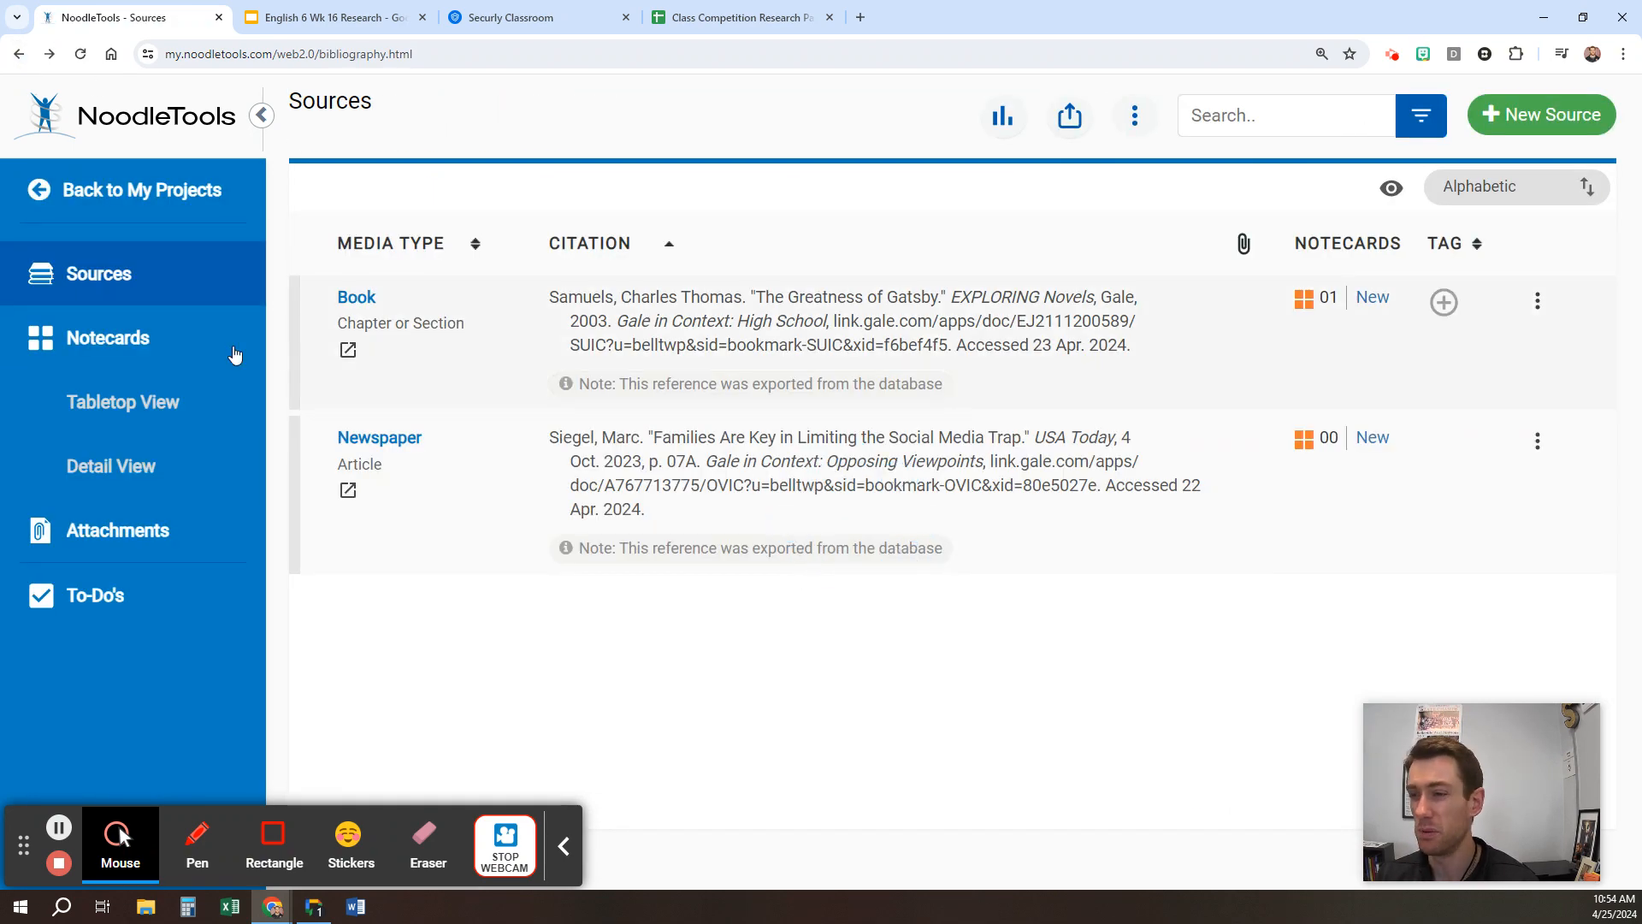
Step: Show the outline beside the notecard tabletop and place the "Parents Role Models/Social Media" notecard under "Body Paragraph #3: Solutions/Government Intervention"
left_click(193, 399)
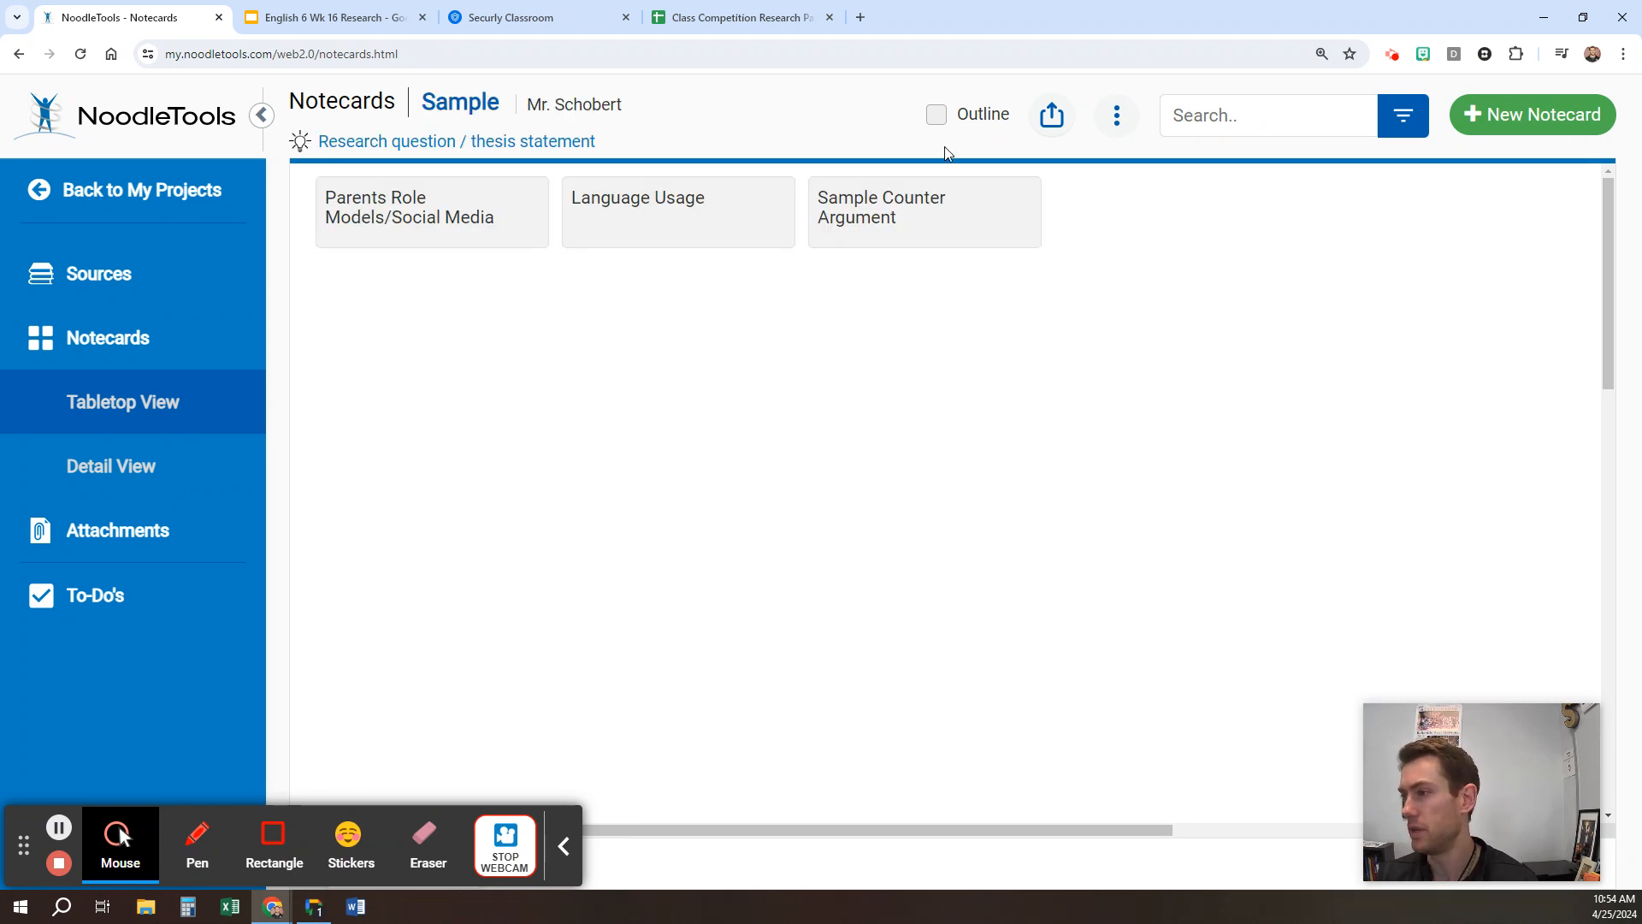
left_click(938, 116)
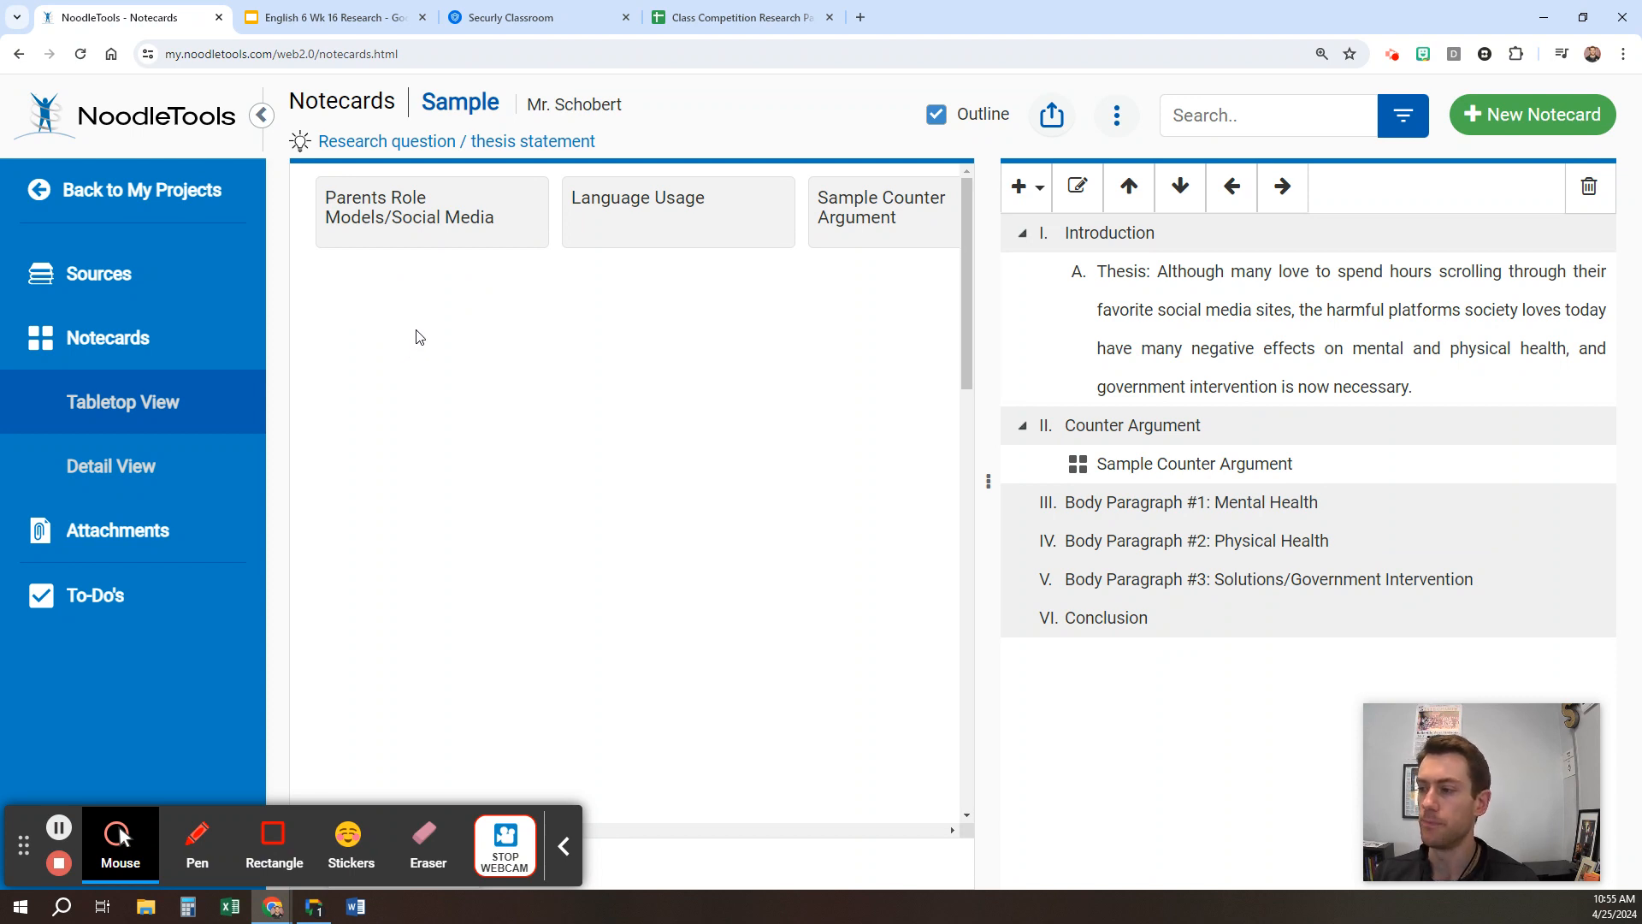
left_click_drag(409, 209, 1230, 591)
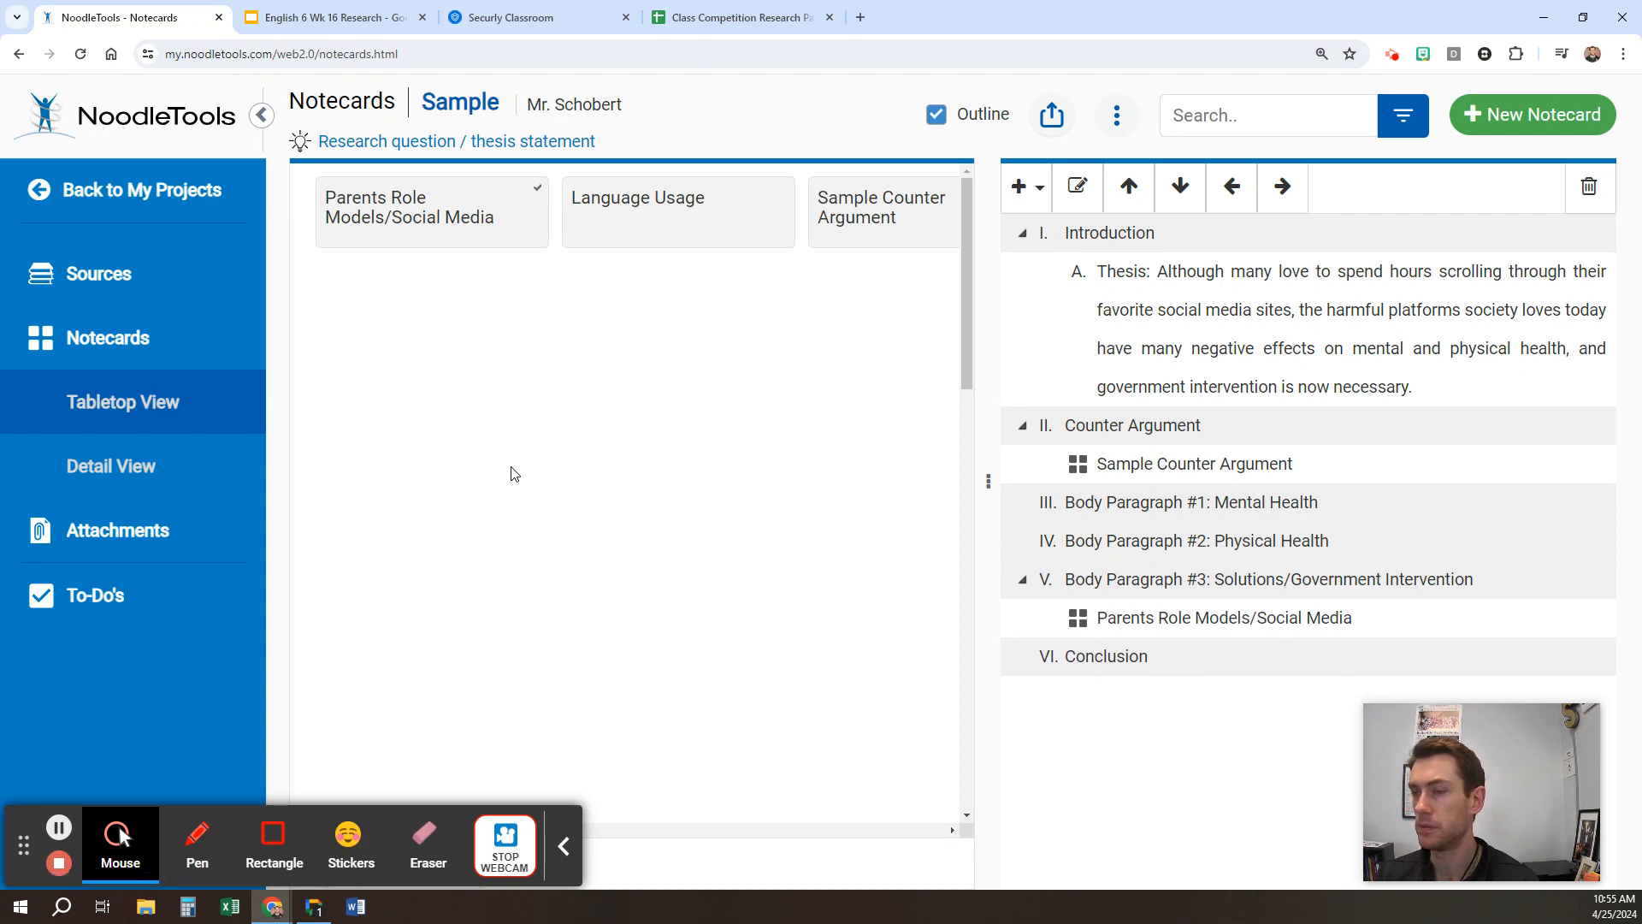
Step: Switch to the Google Slides outline template and review the notecard requirements for the counter argument and body paragraphs
left_click(393, 19)
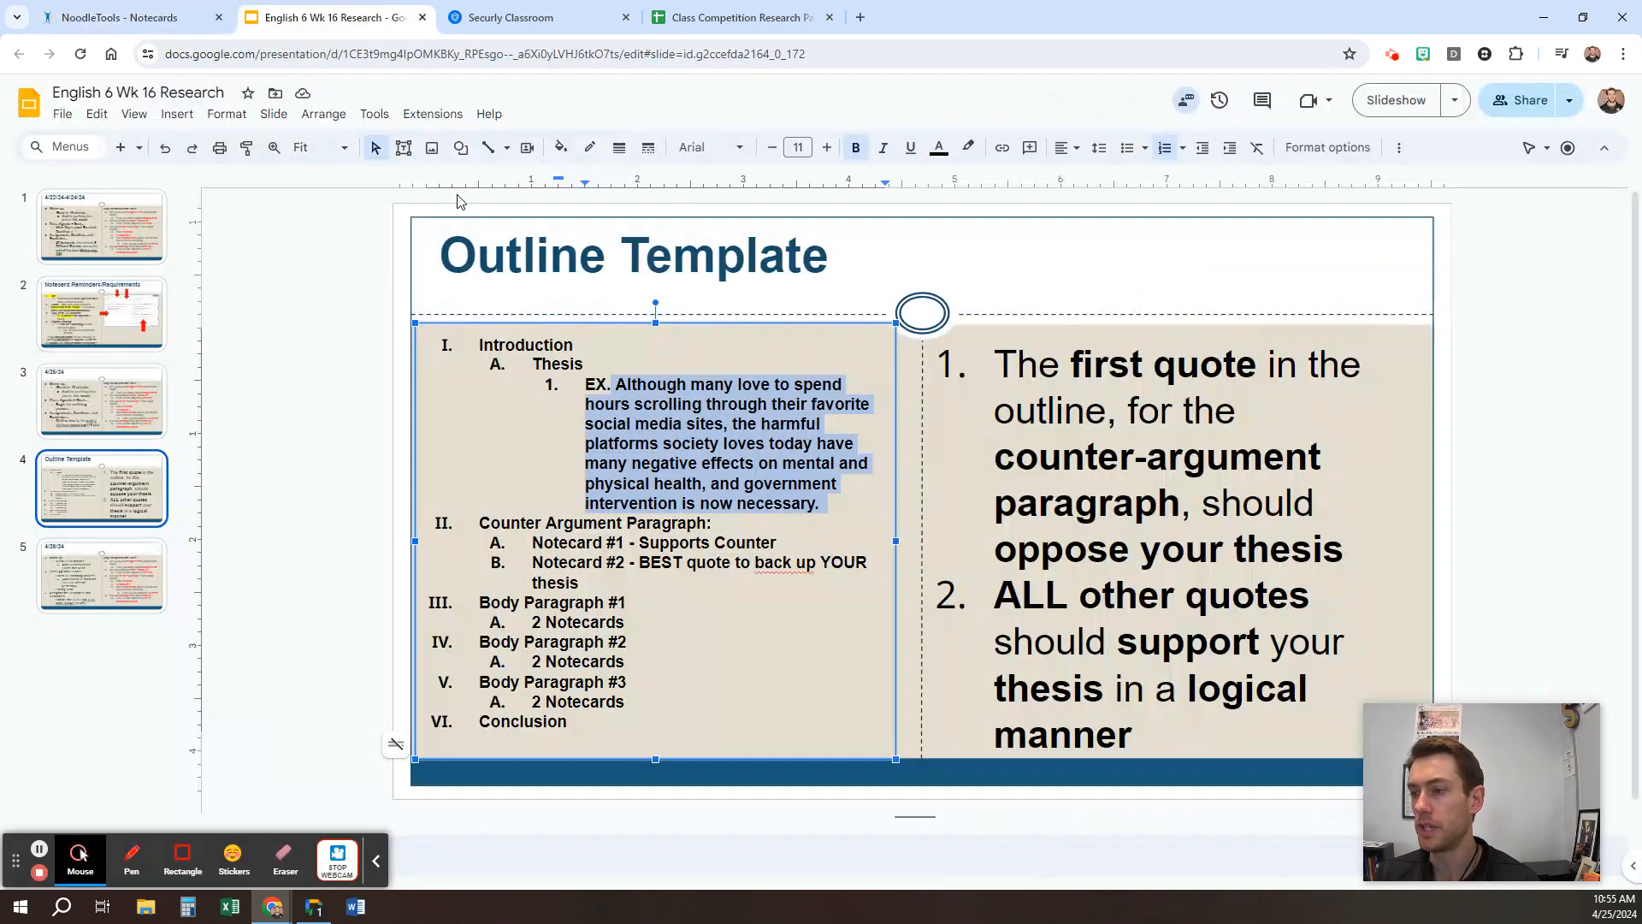
left_click(691, 624)
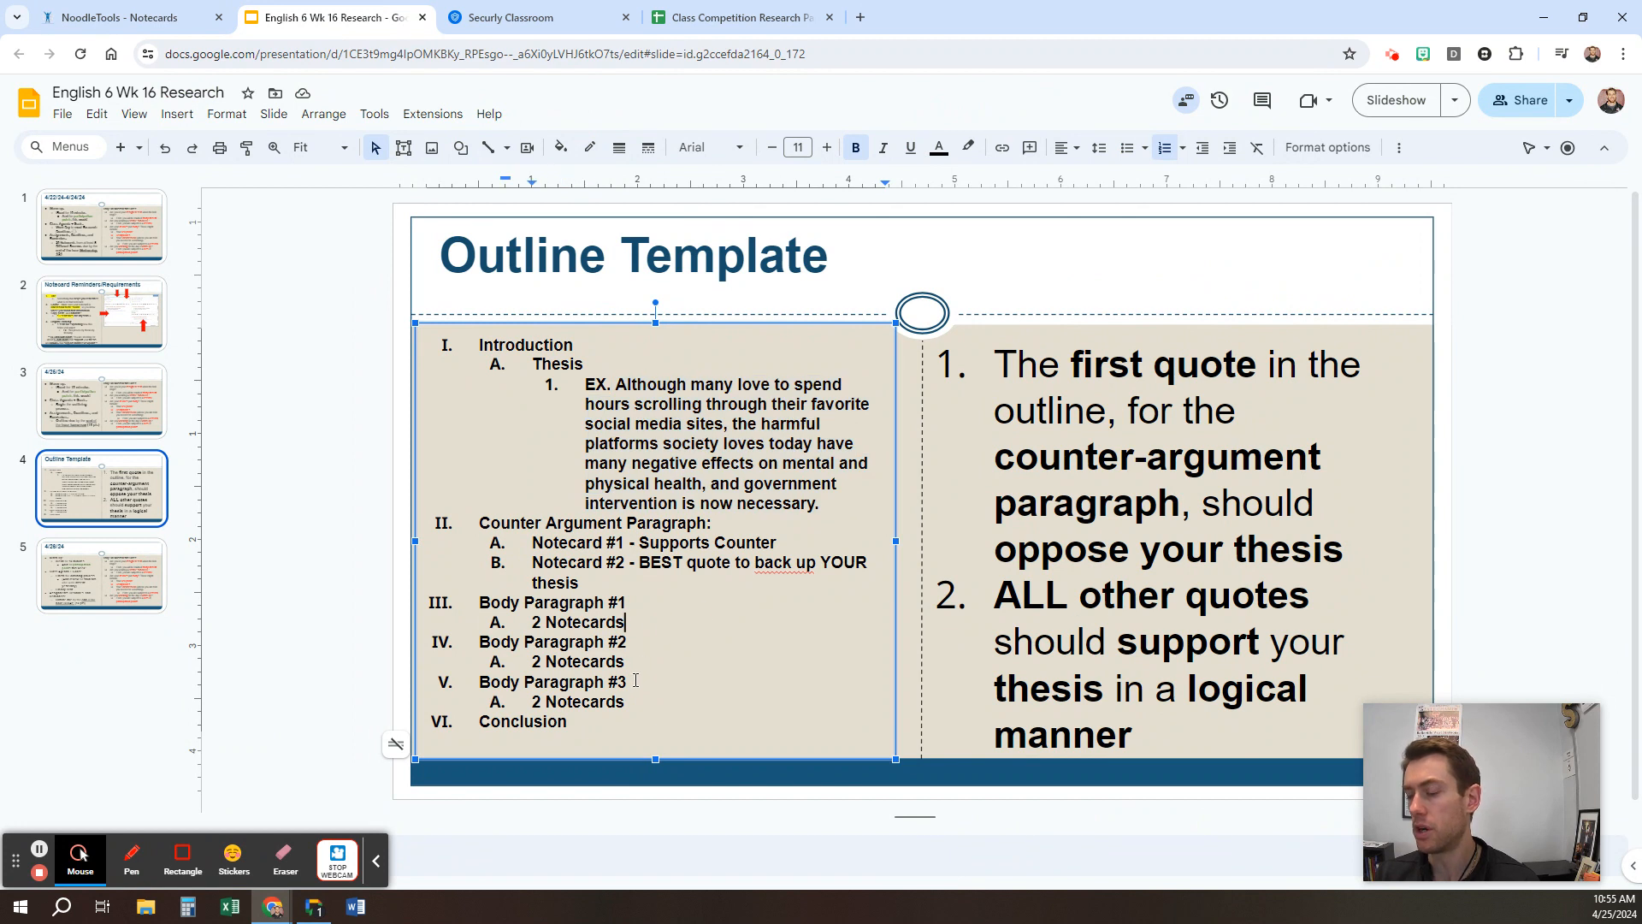
left_click_drag(637, 696, 479, 522)
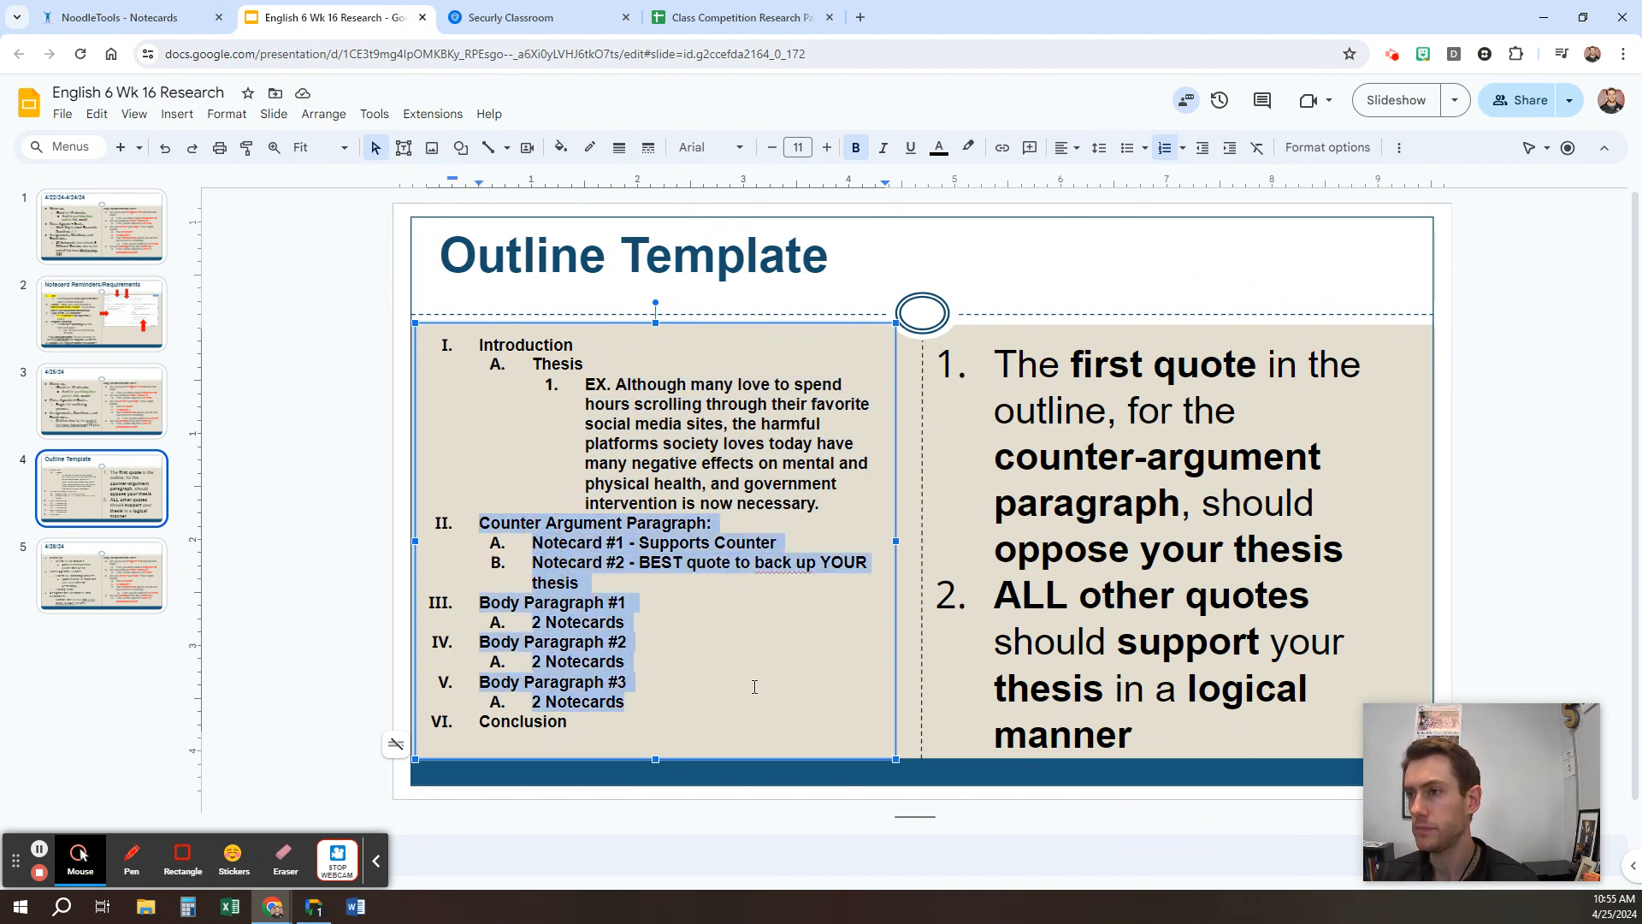
left_click(723, 684)
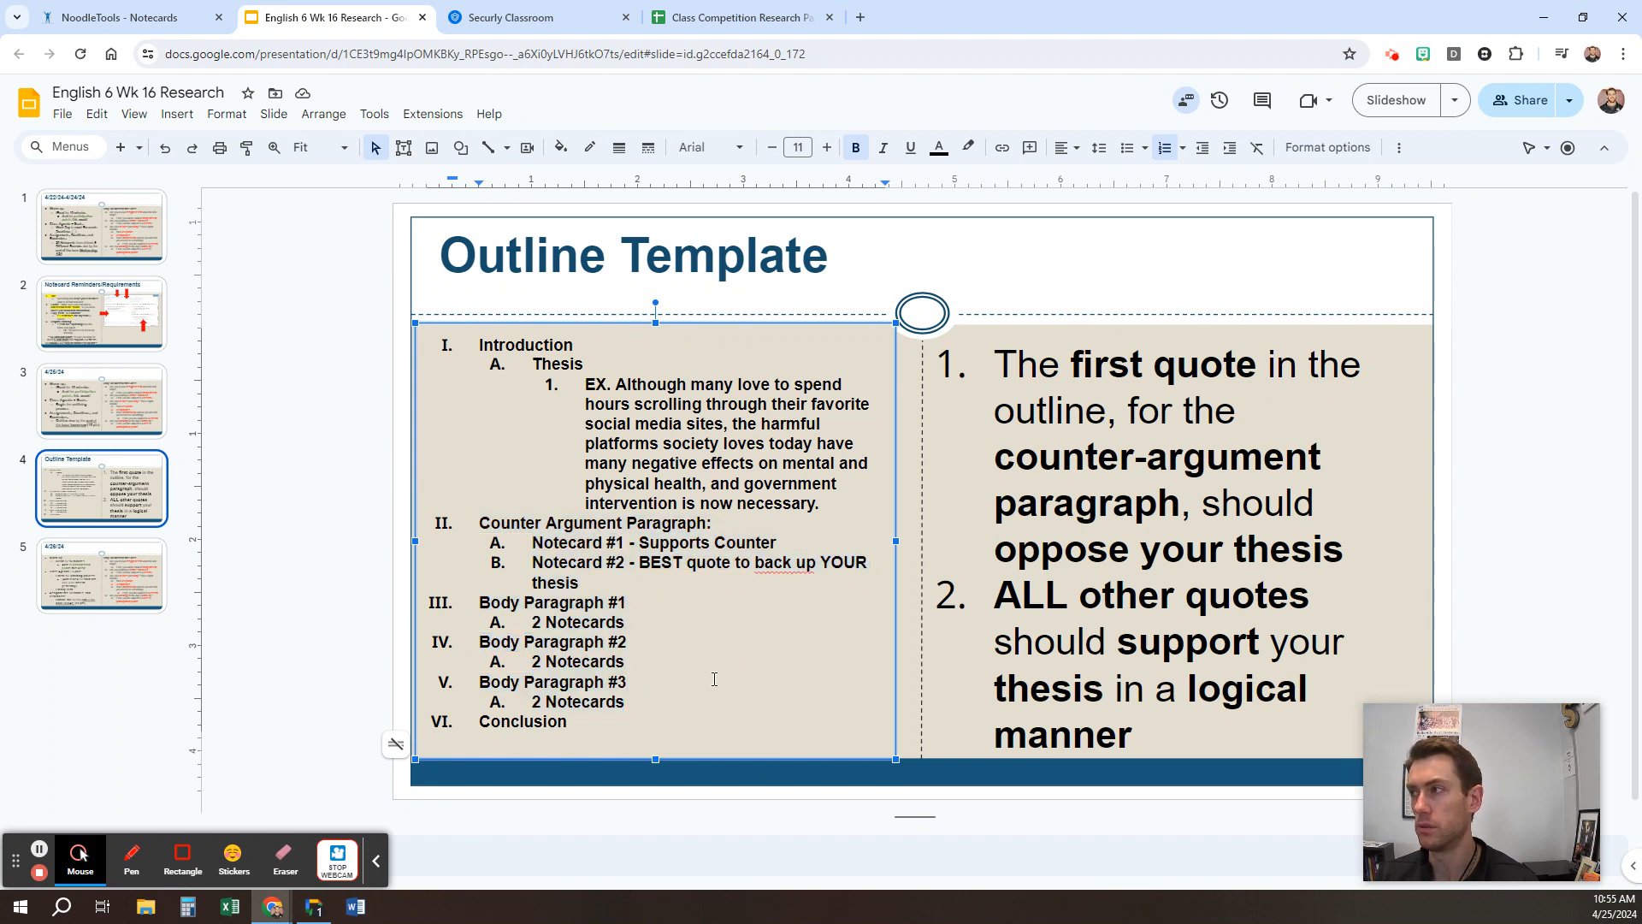